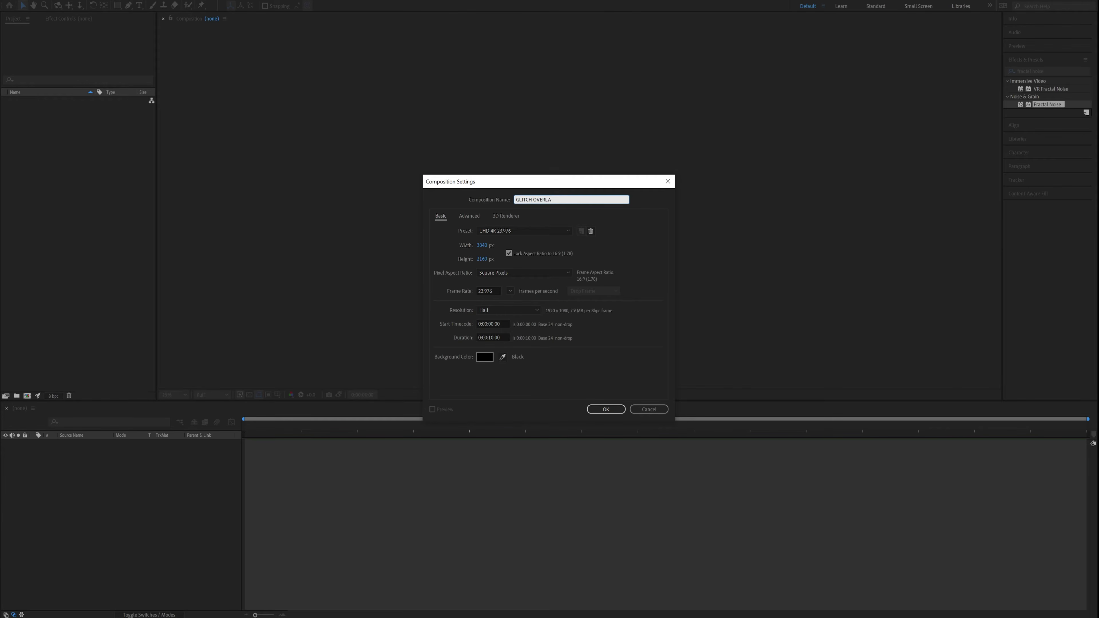
# Create the GLITCH OVERLAY composition with the UHD 4K 23.976 preset and a 10-second duration.
pyautogui.click(522, 235)
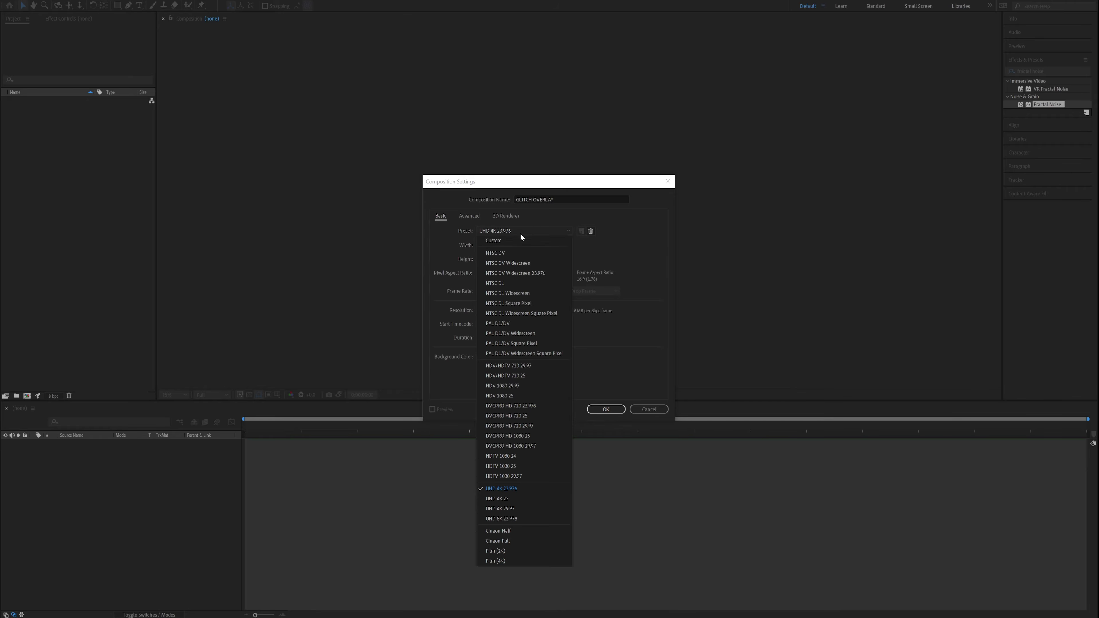
pyautogui.click(522, 484)
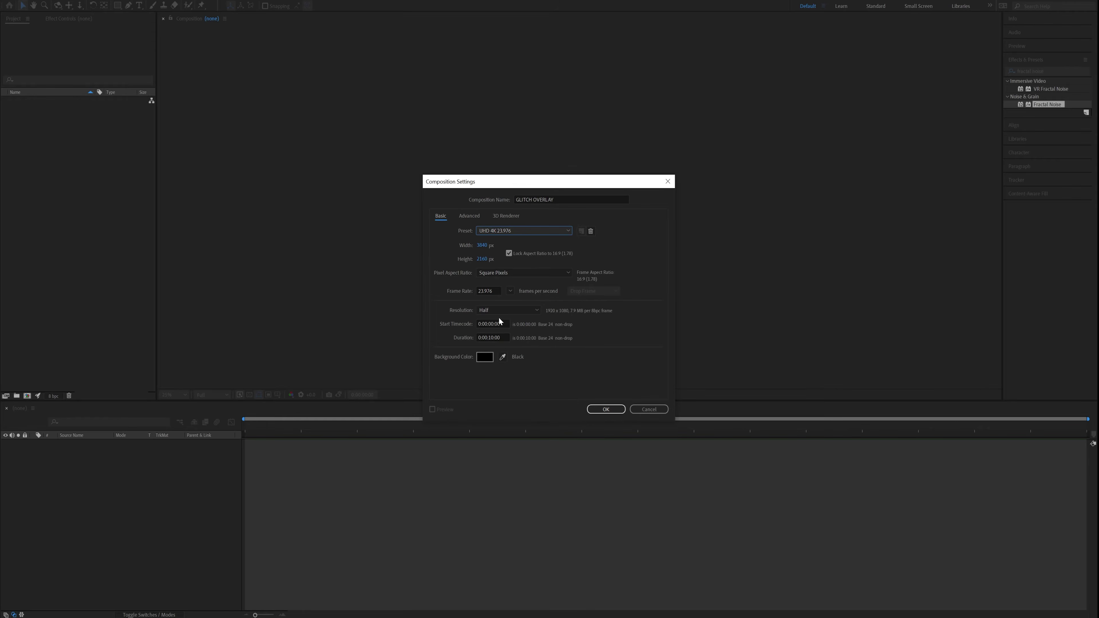
pyautogui.click(489, 338)
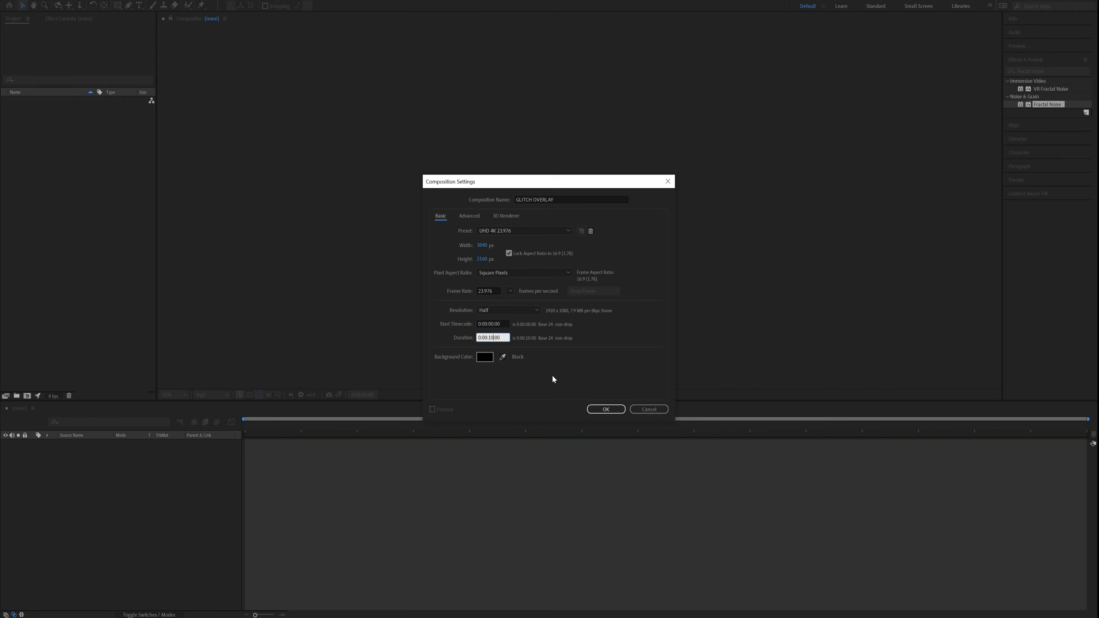
pyautogui.click(606, 409)
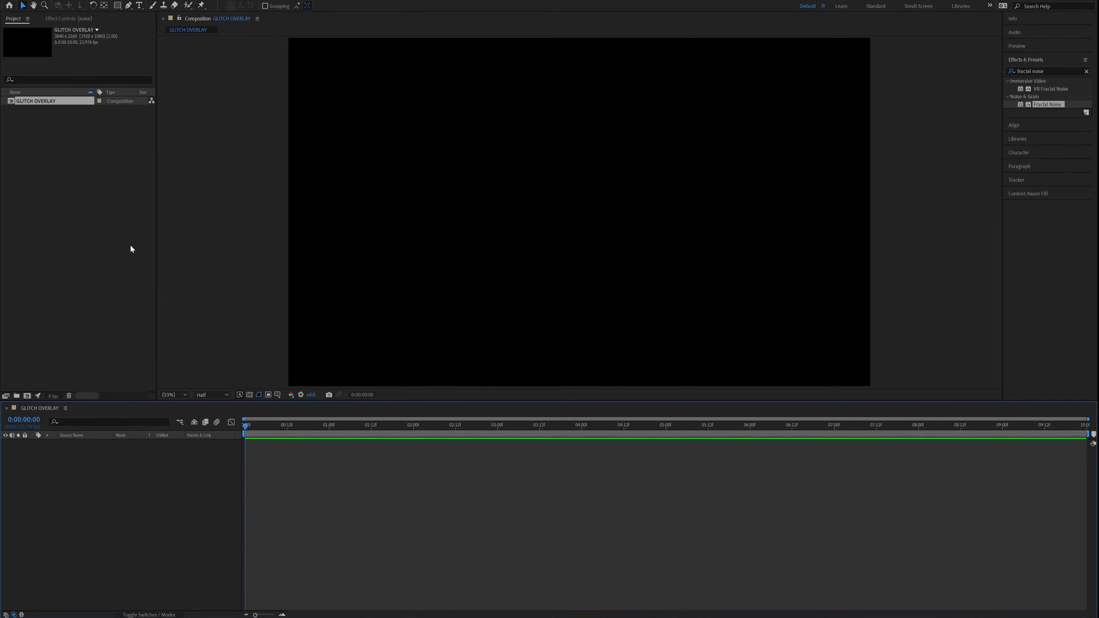
# Add a new black solid layer named GLITCH OVERLAY to the composition.
pyautogui.rightClick(199, 478)
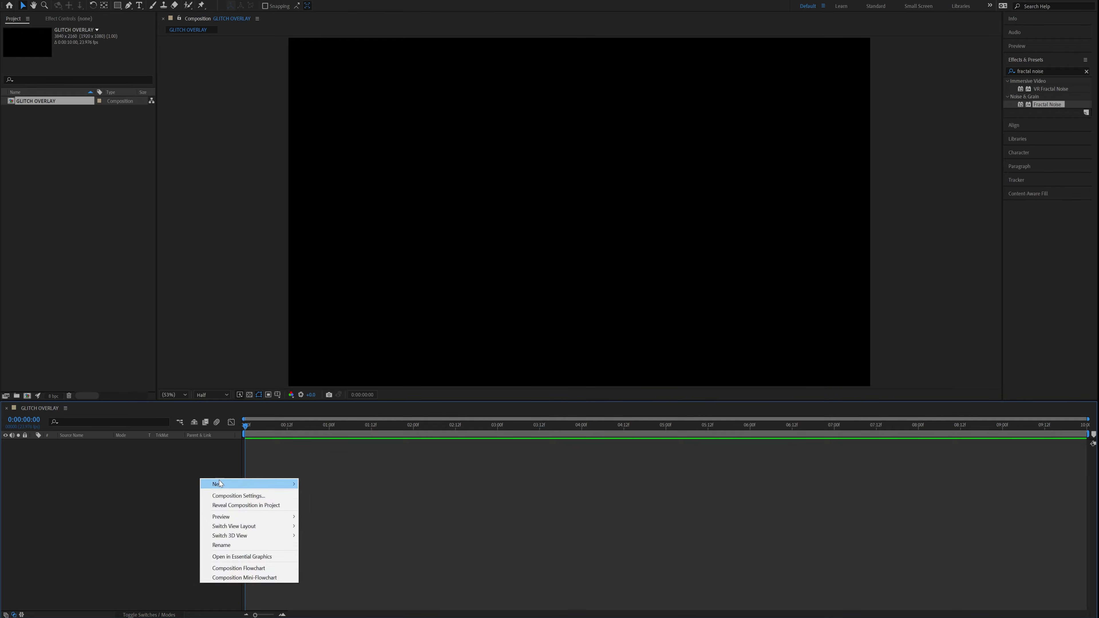
pyautogui.moveTo(217, 484)
pyautogui.click(321, 506)
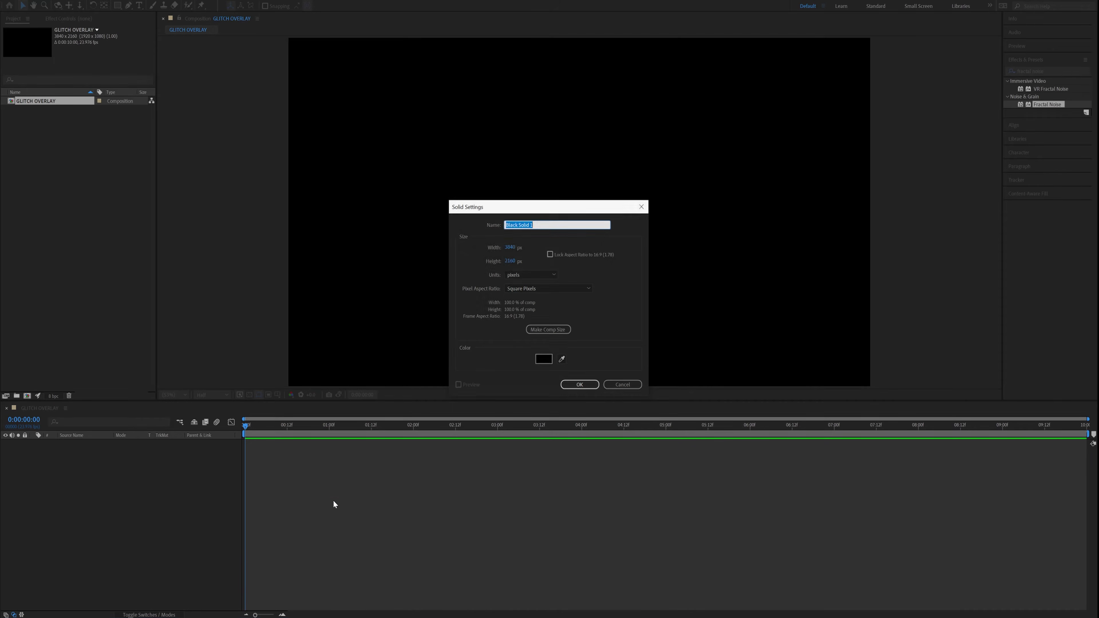
pyautogui.write('GL')
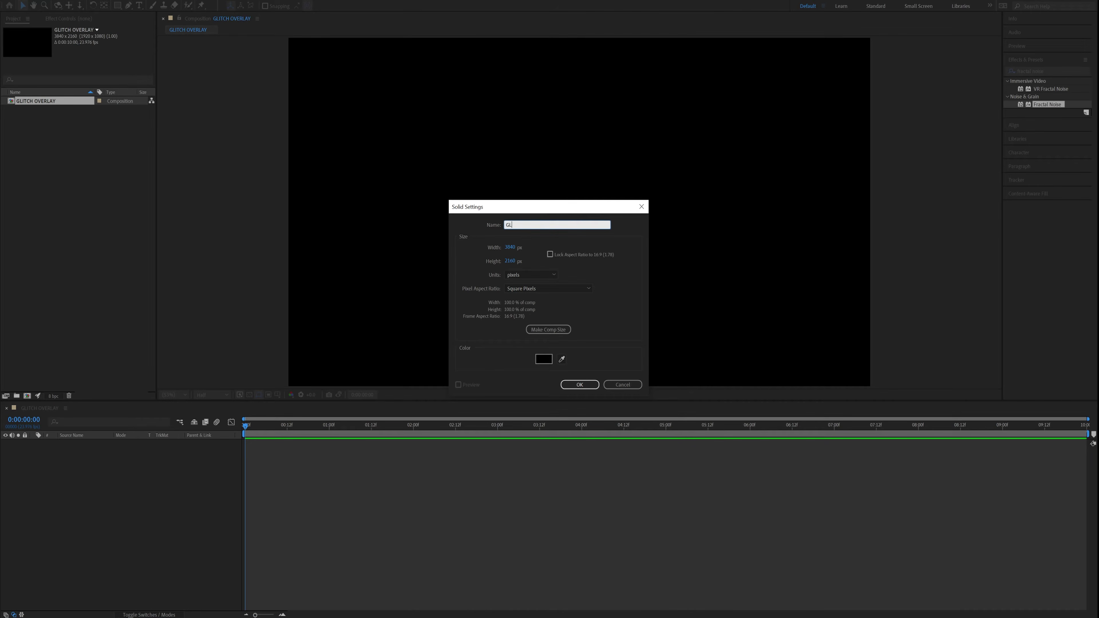
pyautogui.write('ITCH OVERLAY')
pyautogui.click(579, 384)
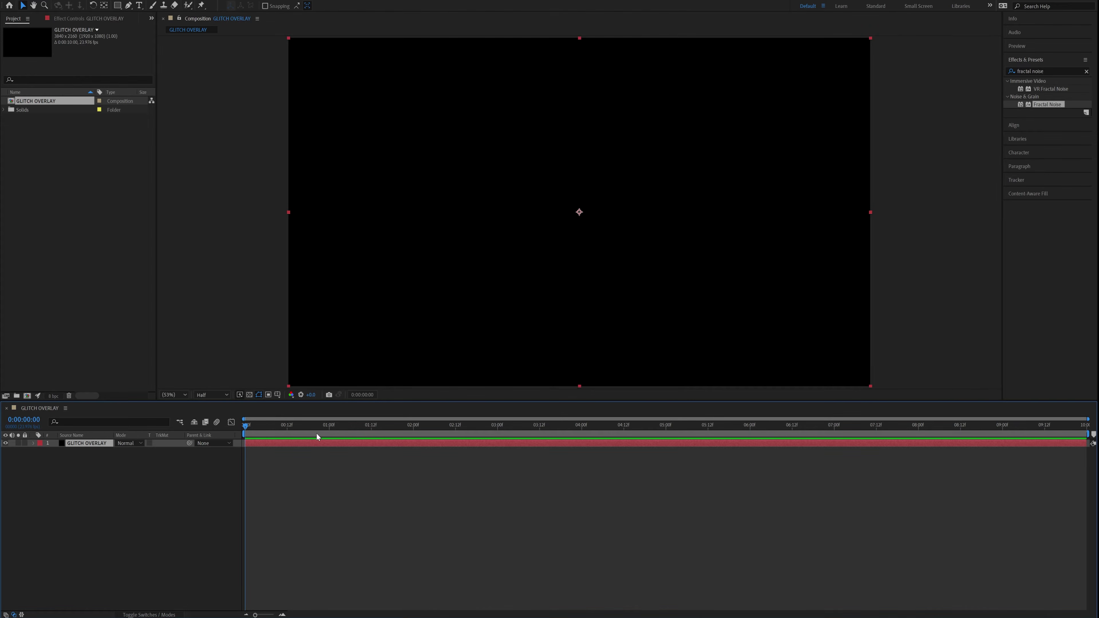
# Find the Fractal Noise effect by searching "fractal" and apply it to the GLITCH OVERLAY layer.
pyautogui.click(1027, 61)
pyautogui.click(1041, 60)
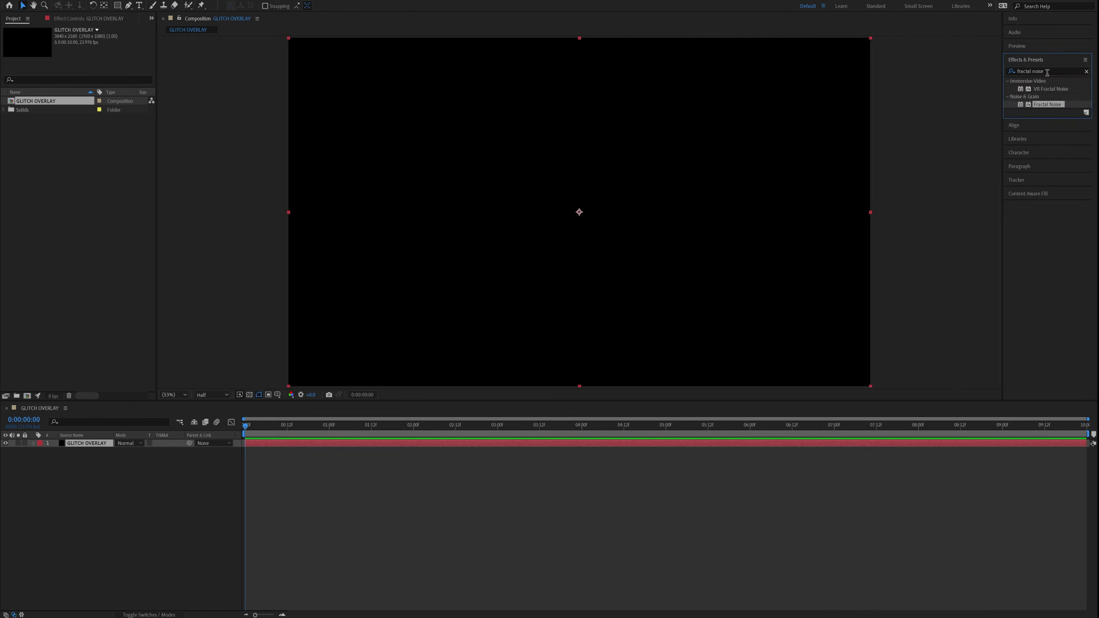
pyautogui.click(1087, 72)
pyautogui.click(1028, 72)
pyautogui.write('fractal')
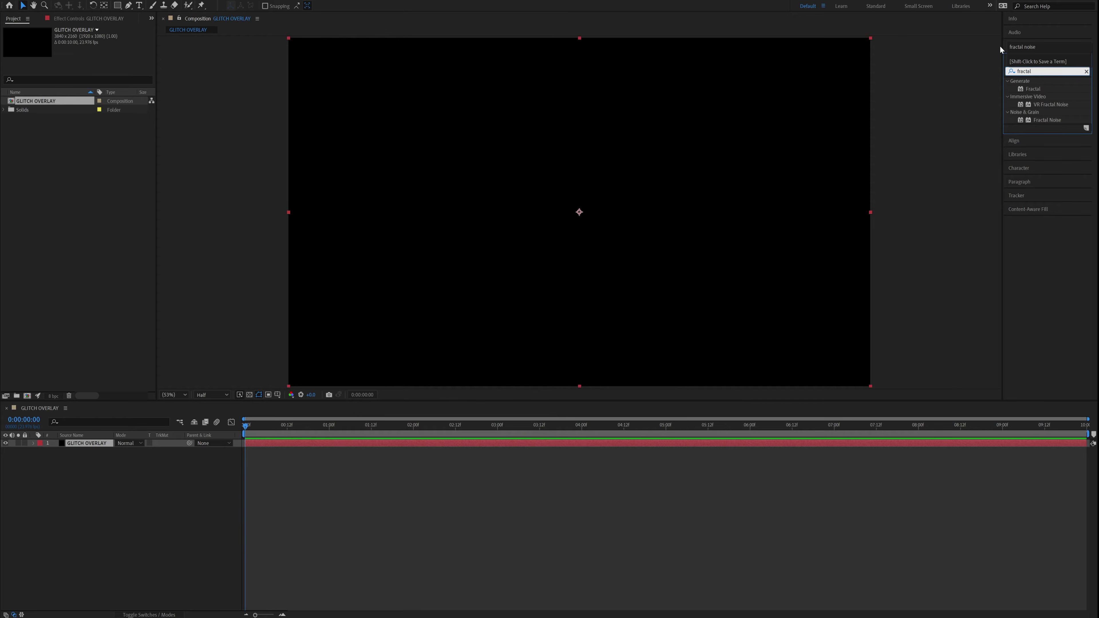
pyautogui.click(1043, 121)
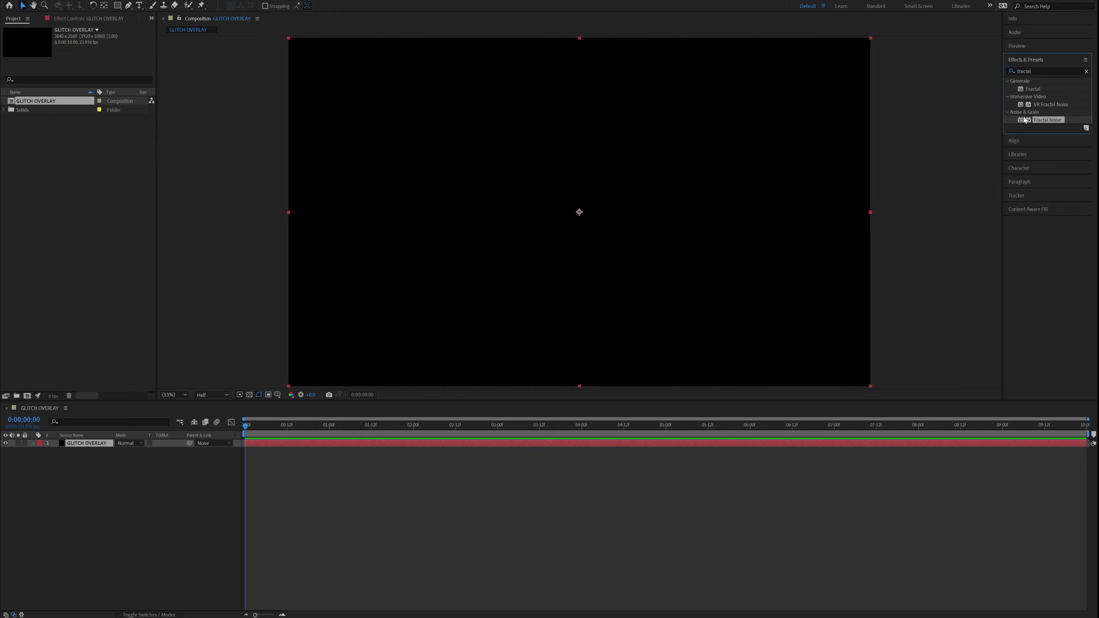
pyautogui.moveTo(1042, 123); pyautogui.dragTo(80, 445)
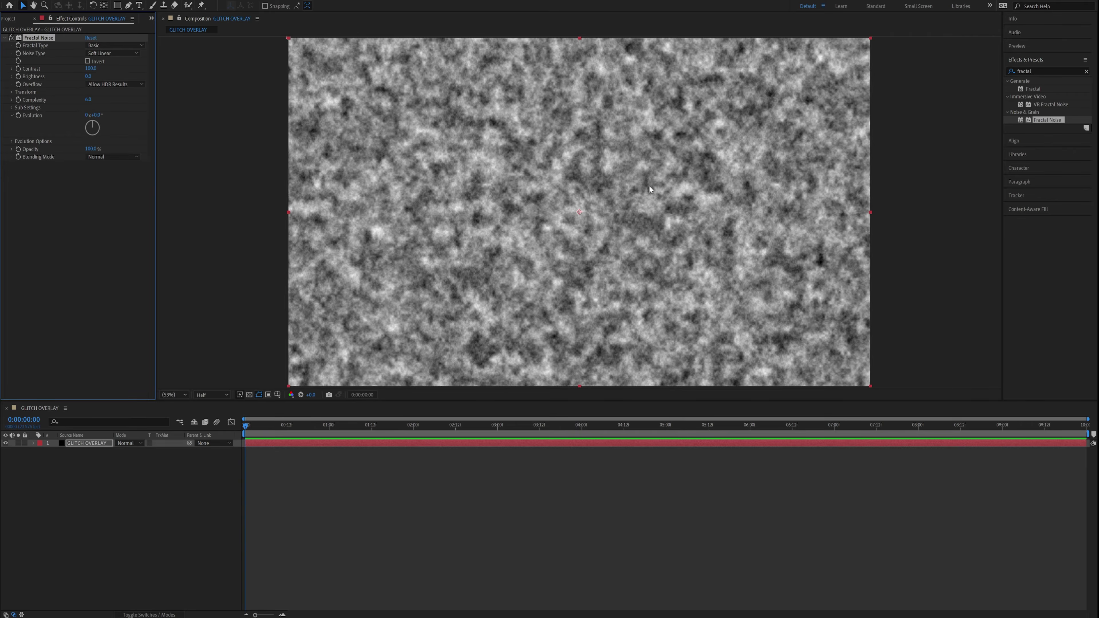
pyautogui.press('`')
pyautogui.press('`')
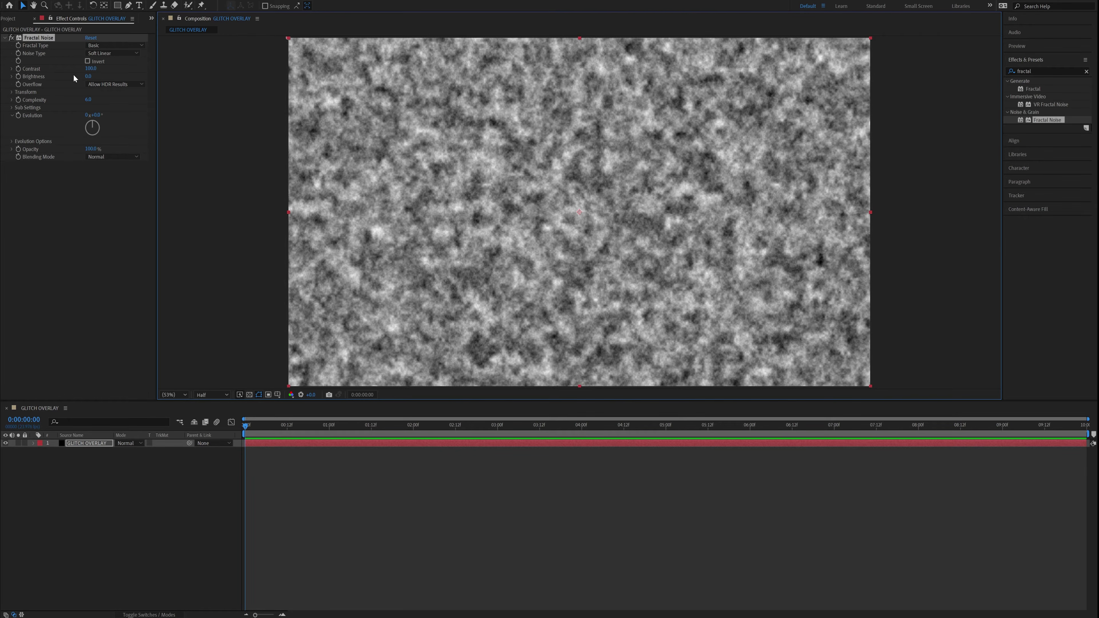
# Compare the Smeary and Max fractal types, choosing Max, and set the Noise Type to Block.
pyautogui.click(107, 45)
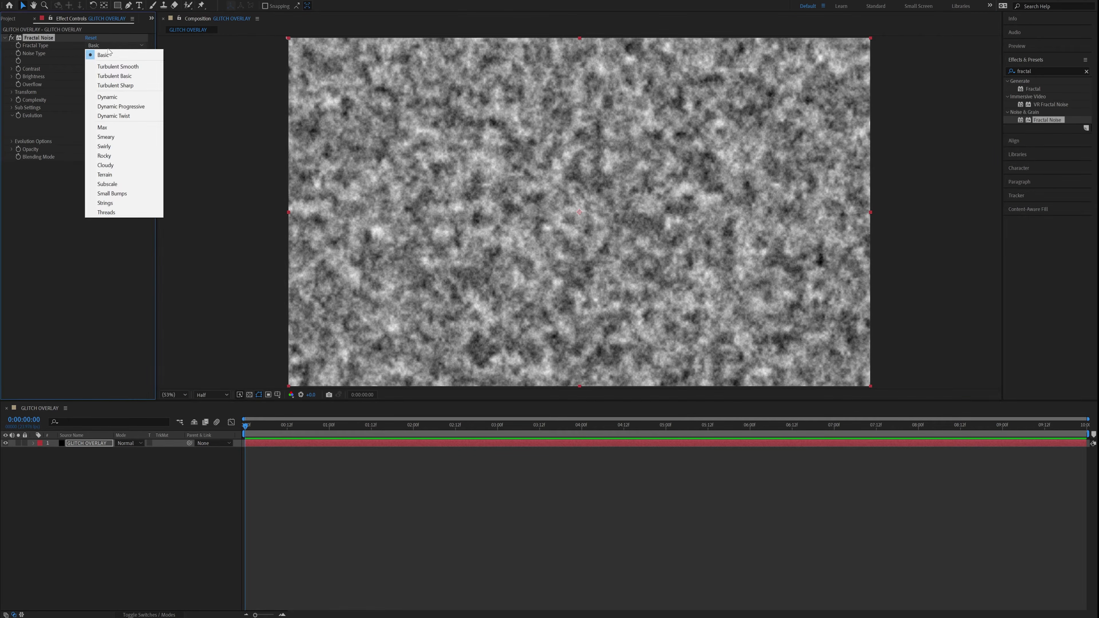
pyautogui.click(116, 129)
pyautogui.click(111, 45)
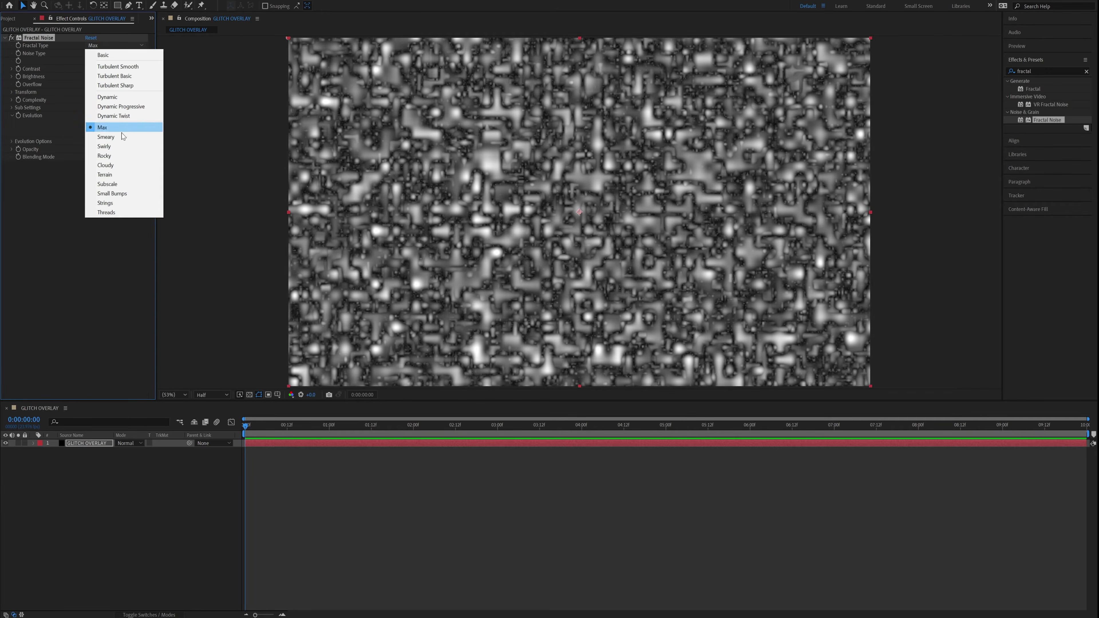
pyautogui.click(109, 137)
pyautogui.click(105, 46)
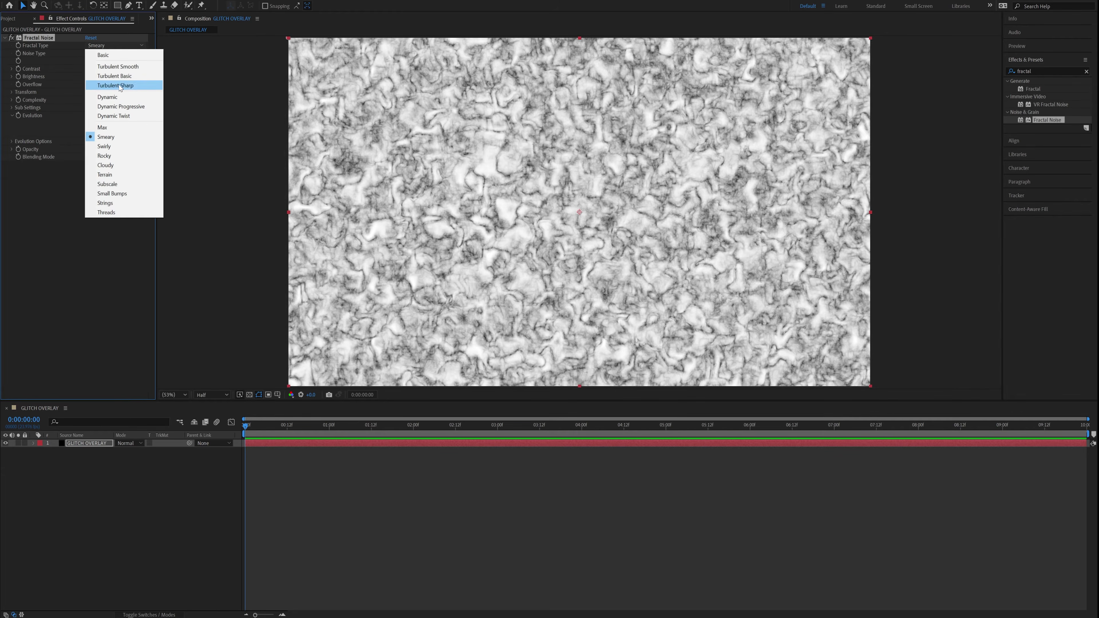
pyautogui.click(120, 127)
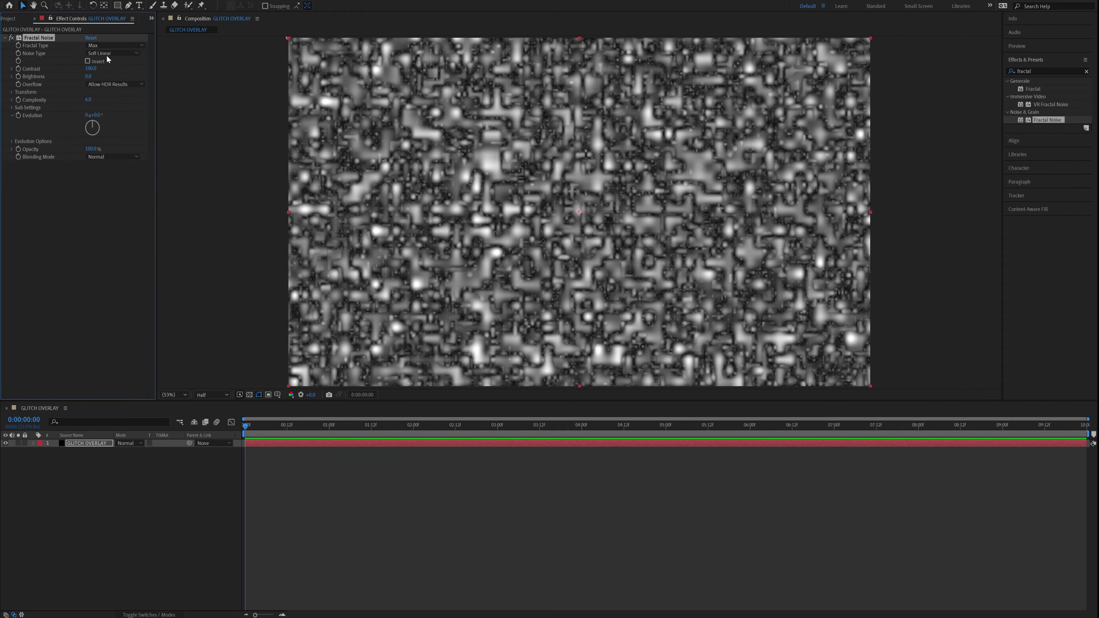
pyautogui.click(103, 53)
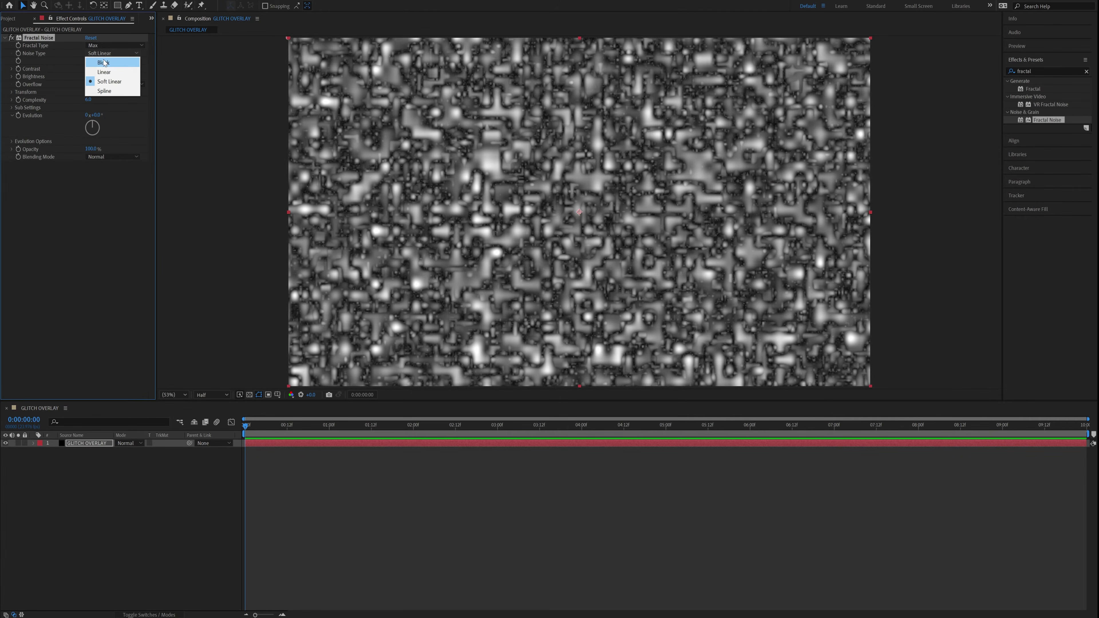
pyautogui.click(104, 63)
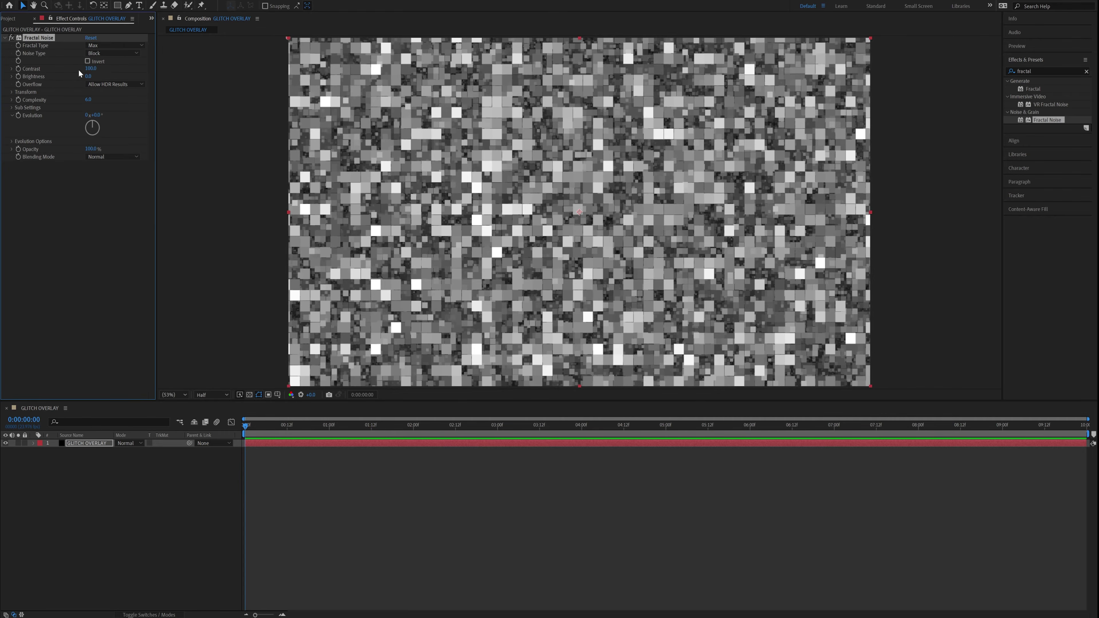
# Set the Fractal Noise Brightness to -60 and expand its Transform settings.
pyautogui.moveTo(89, 69); pyautogui.dragTo(71, 81)
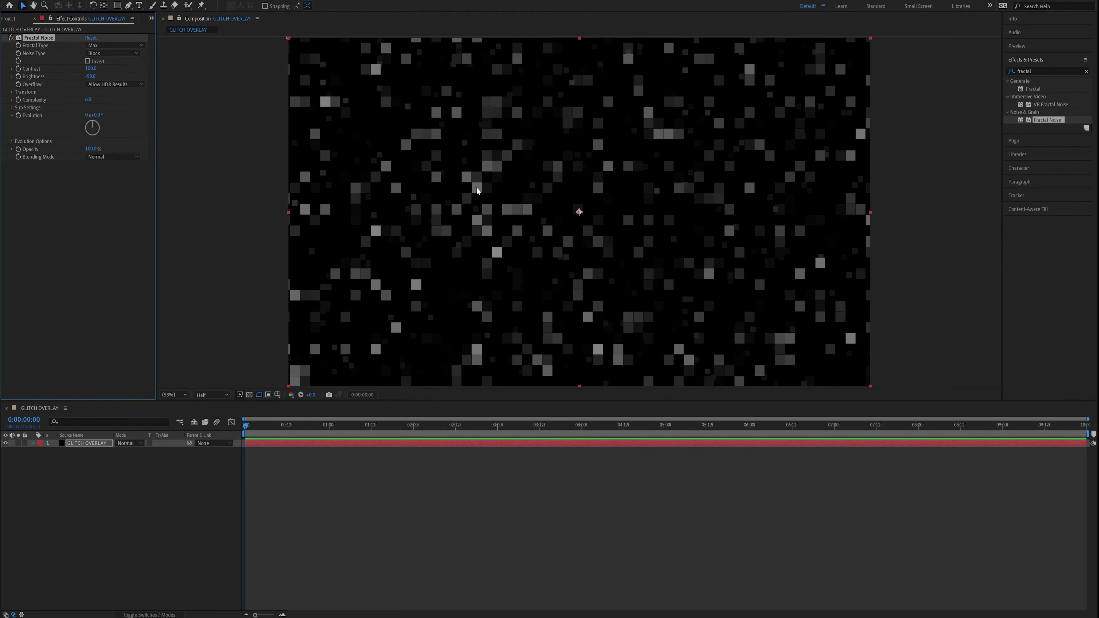
pyautogui.click(90, 76)
pyautogui.write('-60')
pyautogui.press('Return')
pyautogui.click(13, 94)
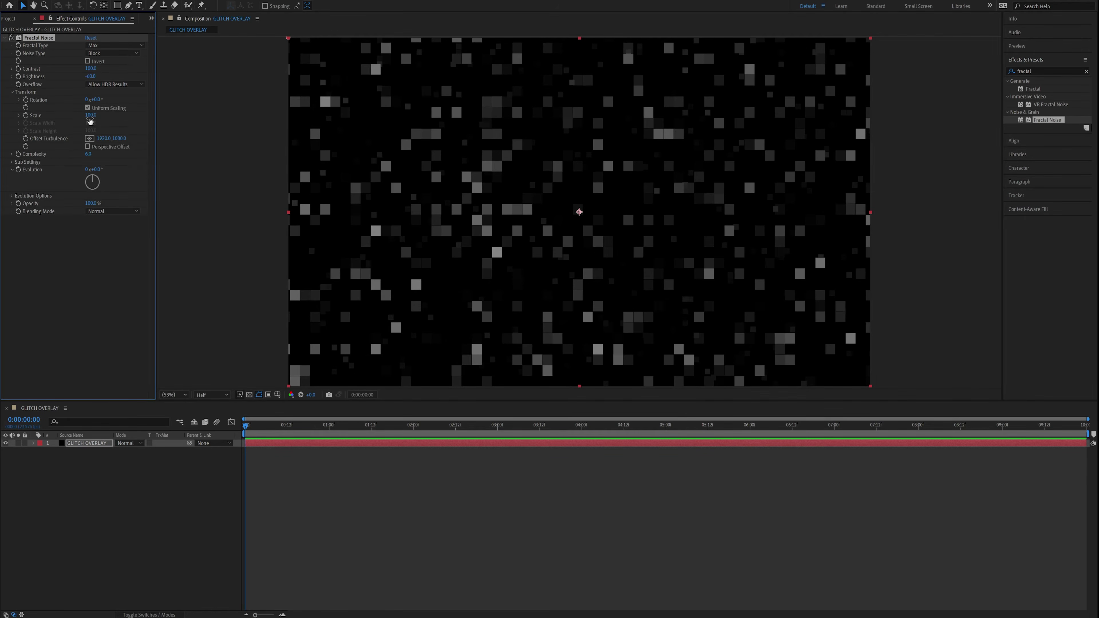
# Try out a different rotation and a larger uniform scale on the noise, undoing each change.
pyautogui.click(19, 116)
pyautogui.moveTo(96, 100); pyautogui.dragTo(131, 97)
pyautogui.hotkey('ctrl', 'z')
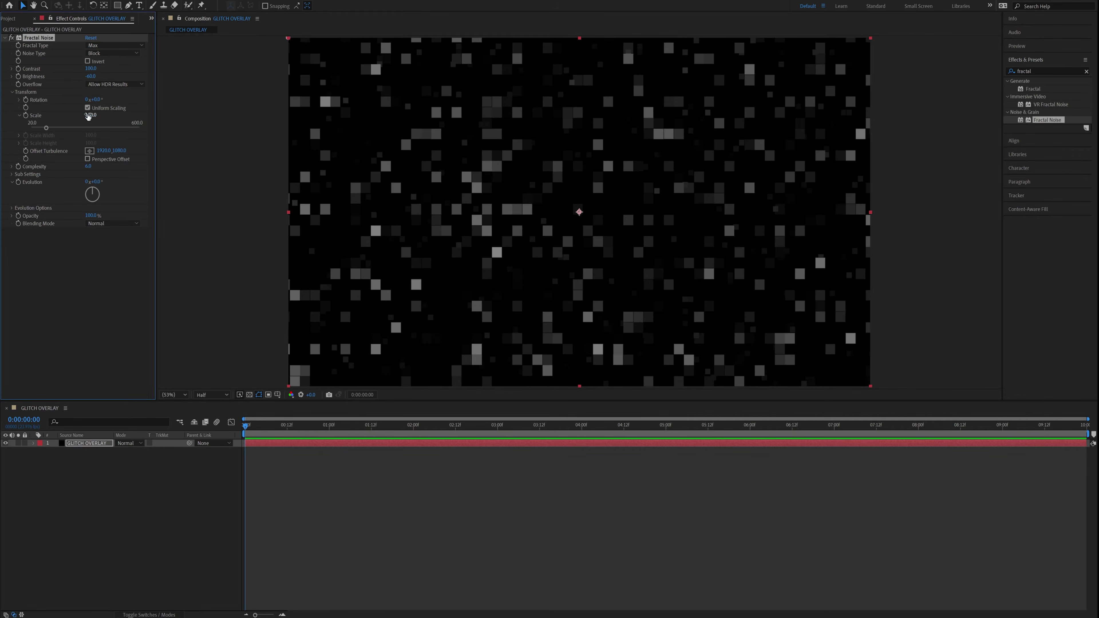
pyautogui.moveTo(92, 115); pyautogui.dragTo(131, 116)
pyautogui.hotkey('ctrl', 'z')
# Turn off Uniform Scaling for the noise and set the Scale Width to 5000.
pyautogui.click(88, 109)
pyautogui.moveTo(46, 135); pyautogui.dragTo(129, 136)
pyautogui.click(94, 124)
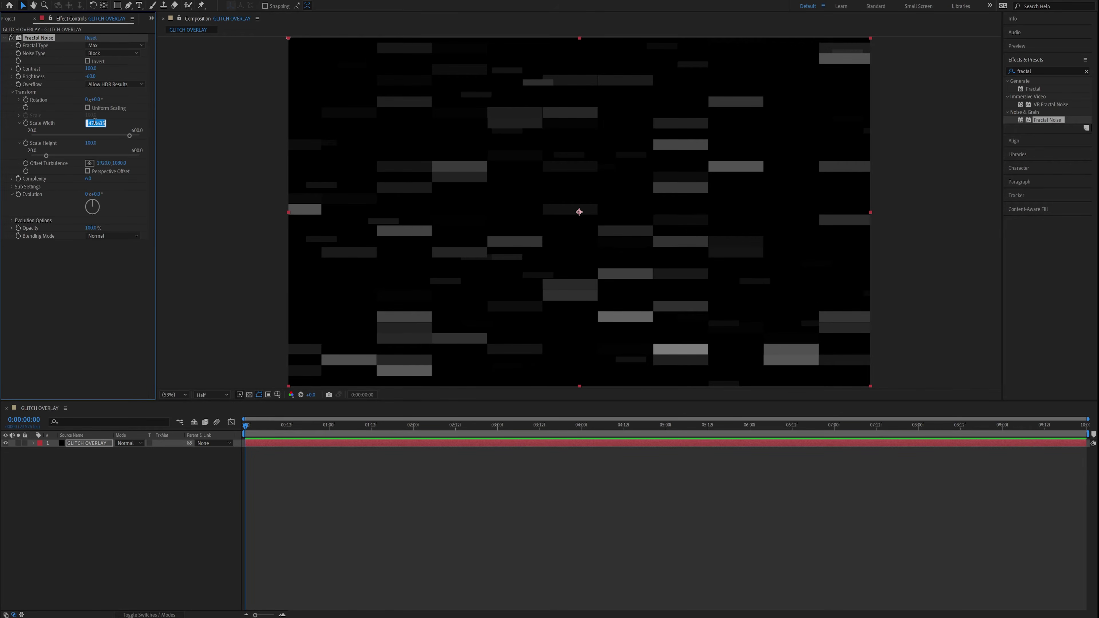
pyautogui.write('5000')
pyautogui.press('Return')
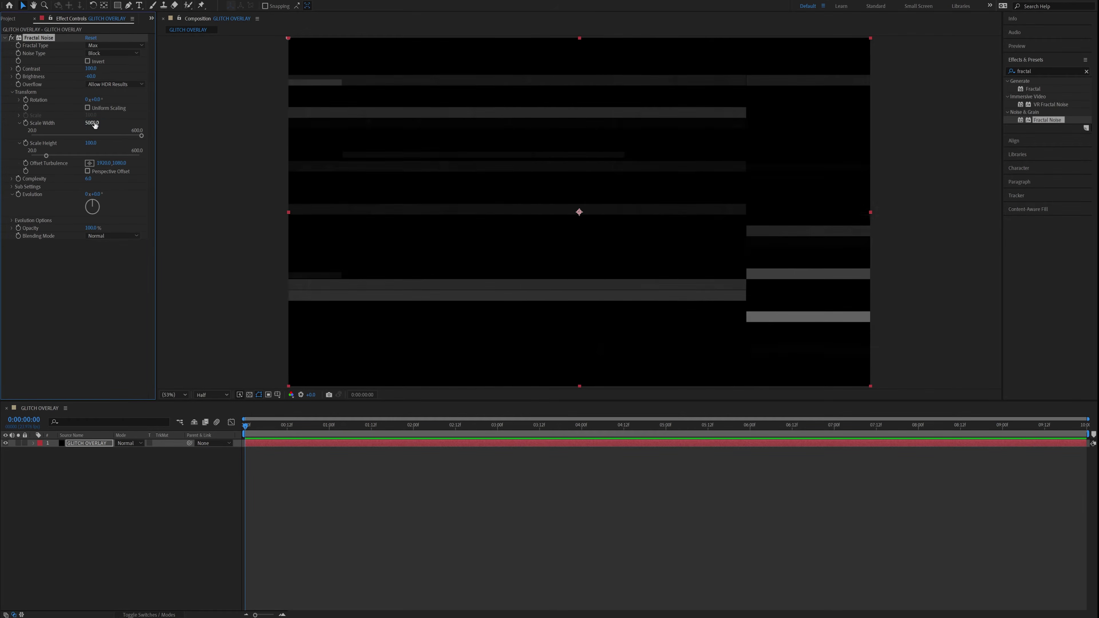
# Set the noise Scale Height to 350 and briefly preview the composition.
pyautogui.moveTo(92, 148); pyautogui.dragTo(176, 144)
pyautogui.click(96, 143)
pyautogui.write('350')
pyautogui.press('Return')
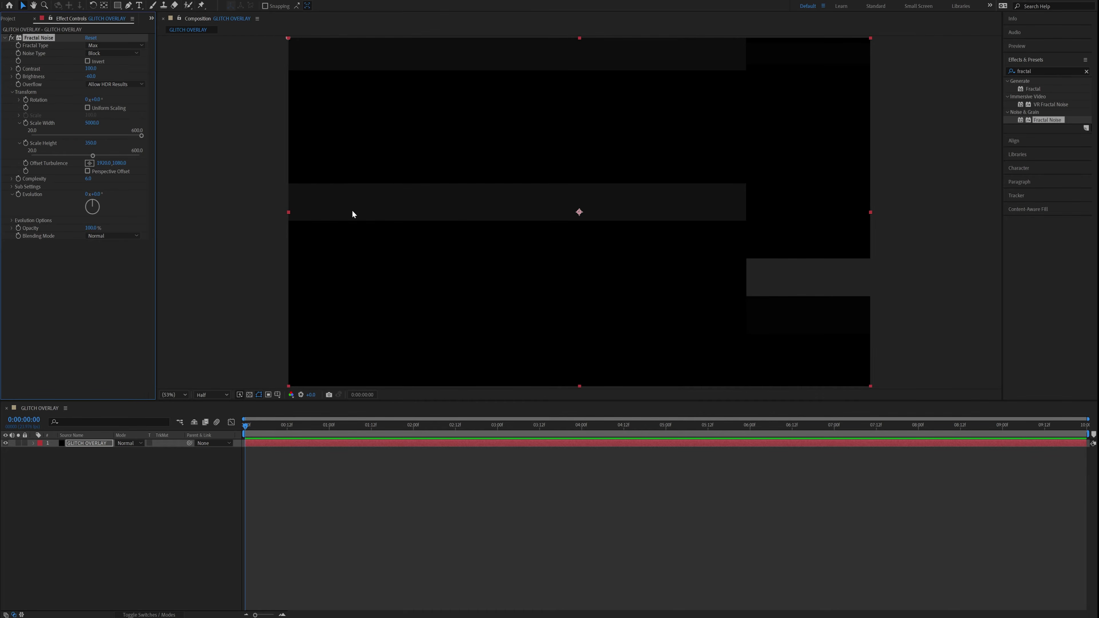
pyautogui.press('space')
pyautogui.press('space')
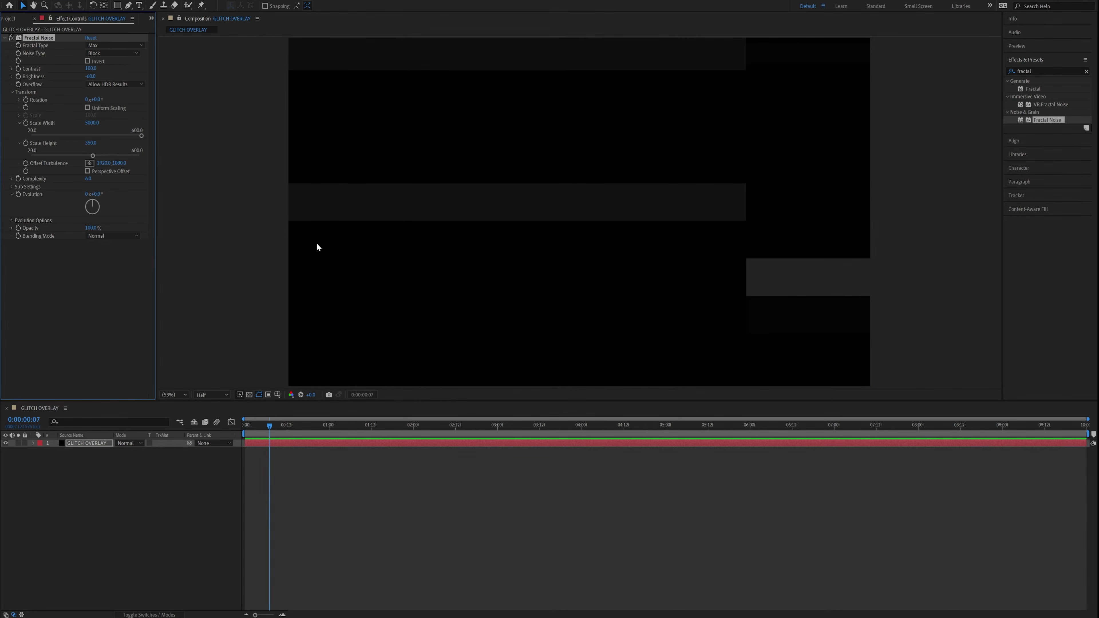
# Enable Perspective Offset and test horizontal Offset Turbulence shifts with and without it, undoing each shift.
pyautogui.moveTo(104, 163); pyautogui.dragTo(651, 137)
pyautogui.hotkey('ctrl', 'z')
pyautogui.click(87, 171)
pyautogui.moveTo(104, 163); pyautogui.dragTo(803, 138)
pyautogui.hotkey('ctrl', 'z')
# In the Sub Settings, set Sub Influence to 80, lower Sub Scaling to about 45, and shift the Sub Offset slightly toward negative X.
pyautogui.click(11, 186)
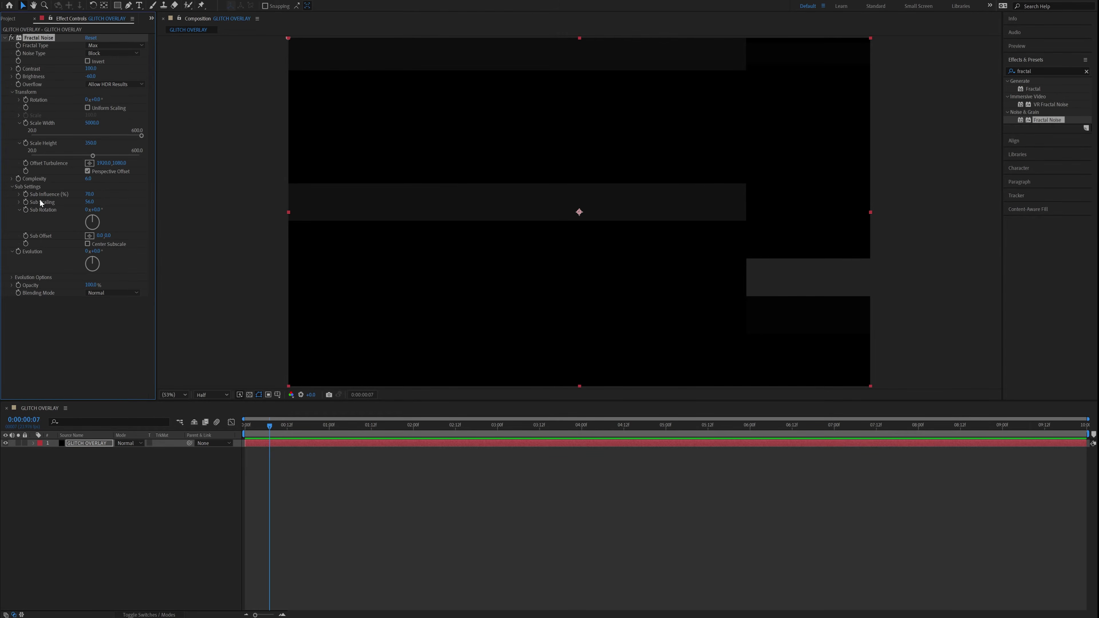
pyautogui.moveTo(96, 194); pyautogui.dragTo(145, 194)
pyautogui.click(92, 194)
pyautogui.write('80')
pyautogui.press('Return')
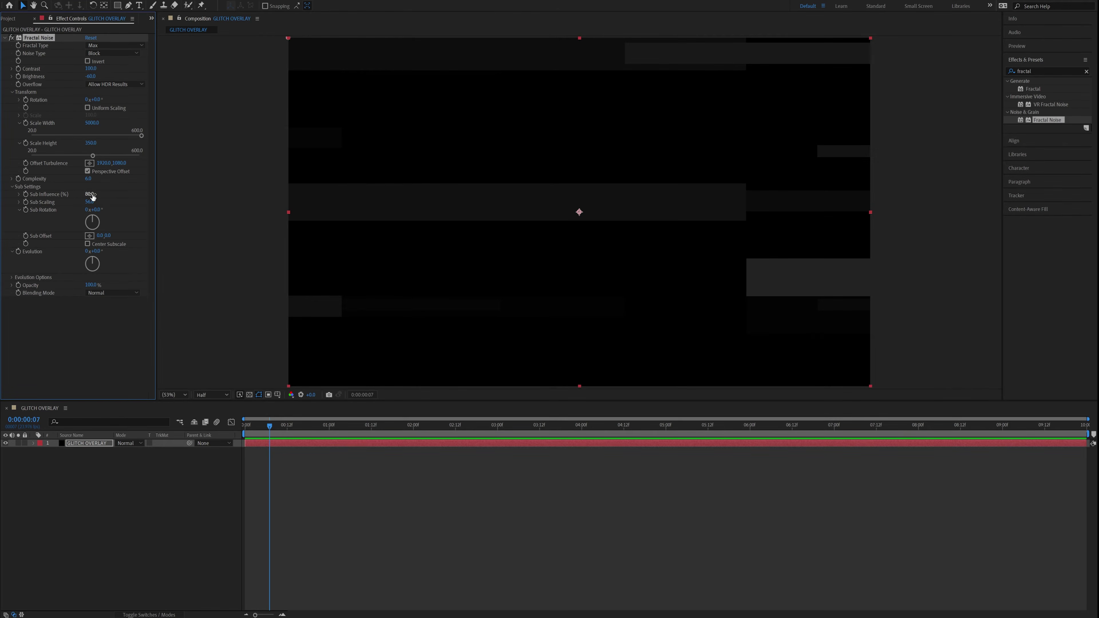
pyautogui.moveTo(91, 202); pyautogui.dragTo(47, 204)
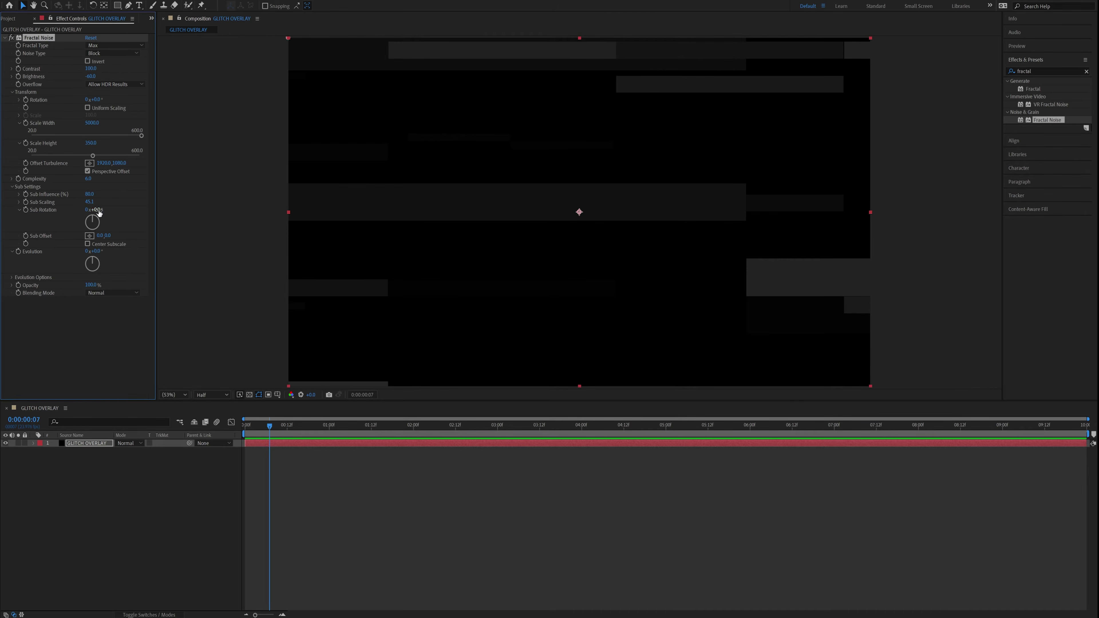
pyautogui.moveTo(100, 236); pyautogui.dragTo(44, 200)
# Test a small Evolution change, undo it, and look into the Evolution Options.
pyautogui.moveTo(94, 251)
pyautogui.mouseDown()
pyautogui.moveTo(75, 249)
pyautogui.moveTo(107, 249)
pyautogui.mouseUp()
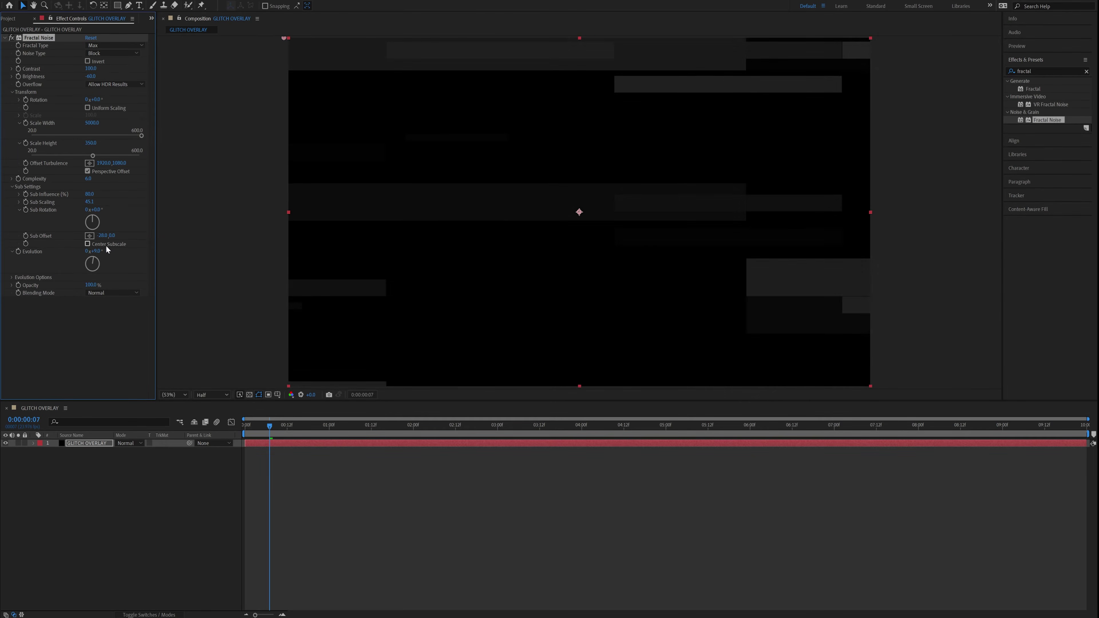
pyautogui.hotkey('ctrl', 'z')
pyautogui.click(11, 278)
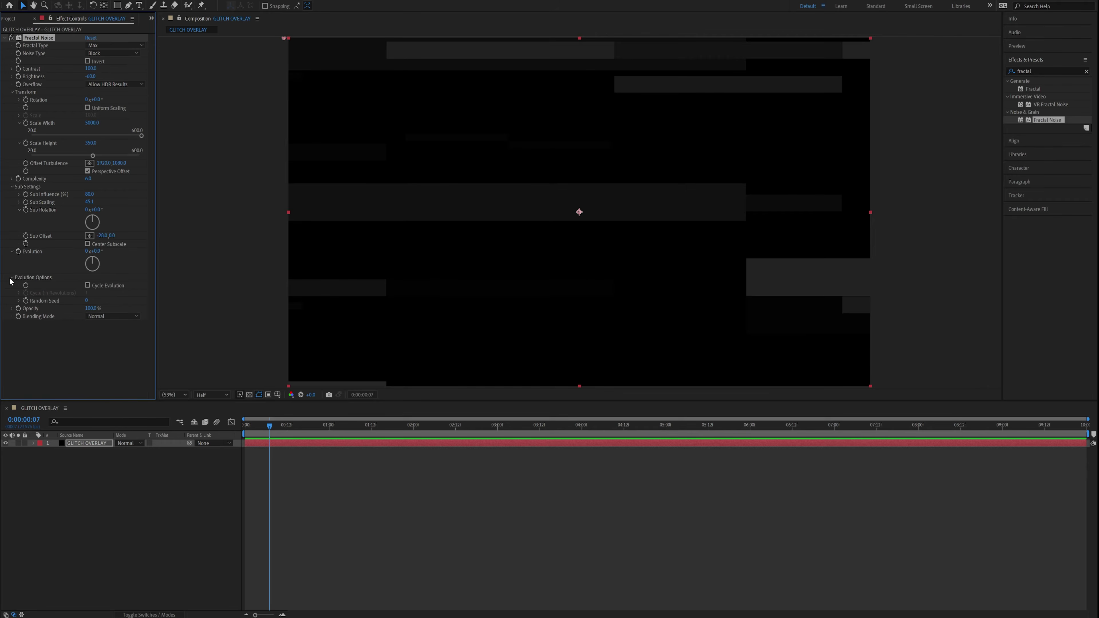
pyautogui.click(12, 278)
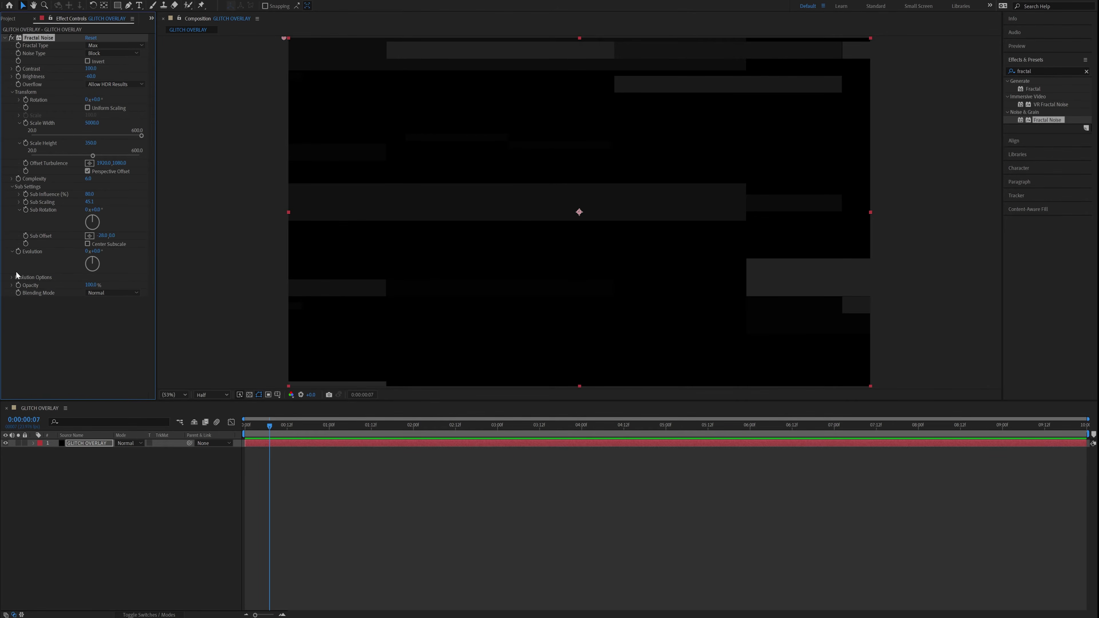
# Reselect the GLITCH OVERLAY layer and set its Fractal Noise Brightness to -40.
pyautogui.click(86, 316)
pyautogui.click(271, 443)
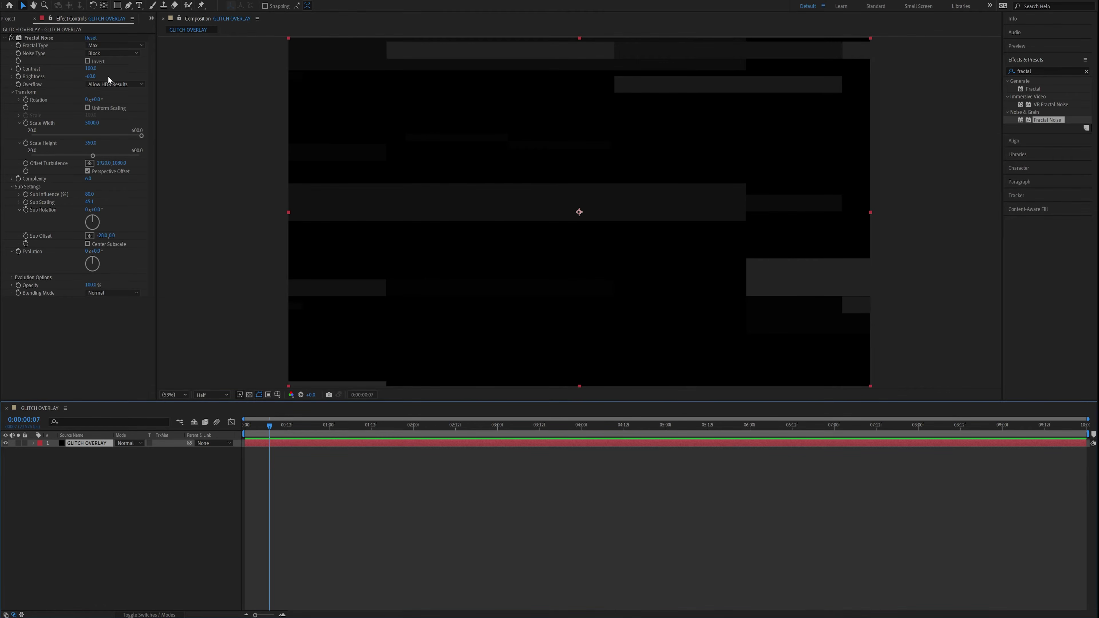
pyautogui.moveTo(92, 75); pyautogui.dragTo(98, 76)
pyautogui.click(93, 77)
pyautogui.write('-40')
pyautogui.press('Return')
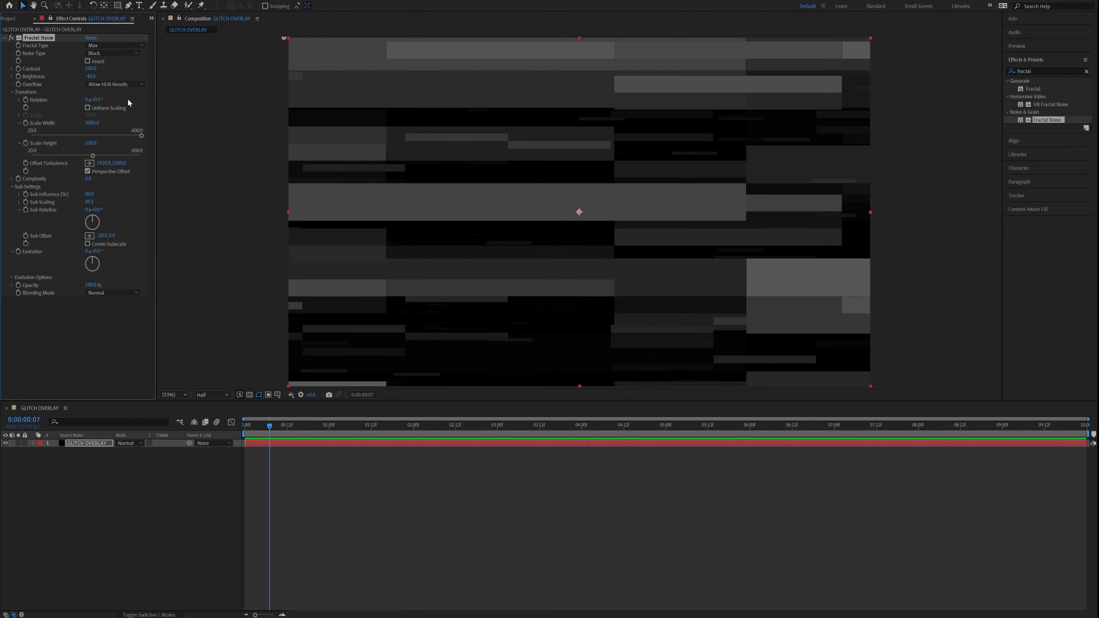
# Add the expression wiggle(1,1000); to the Fractal Noise Scale Width and preview the animation from the first frame.
pyautogui.keyDown('alt'); pyautogui.click(26, 124); pyautogui.keyUp('alt')
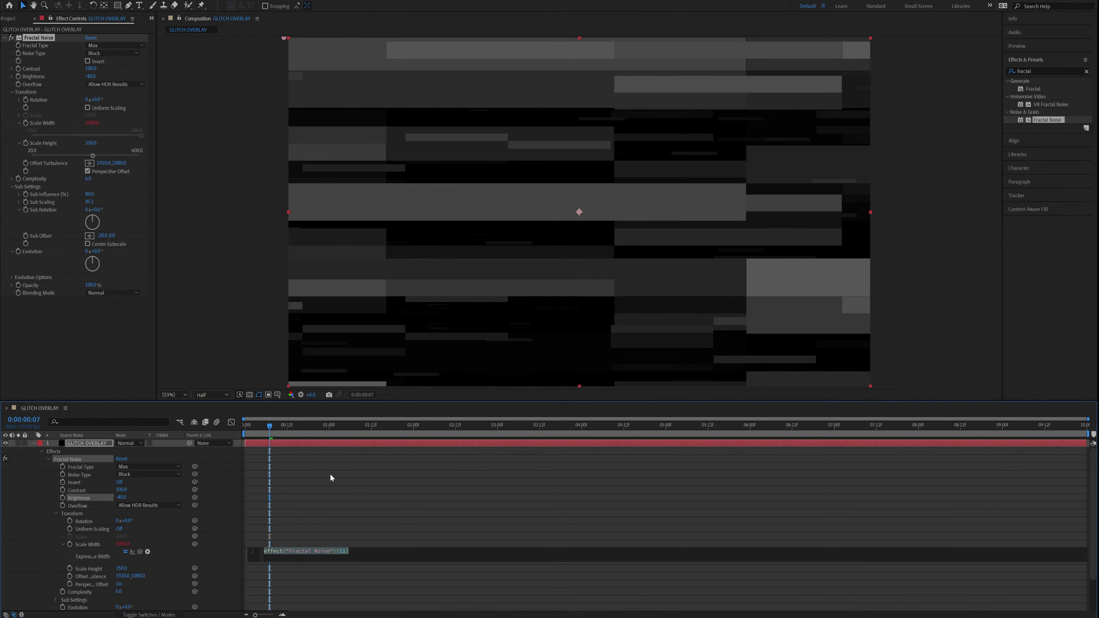
pyautogui.write('wiggle')
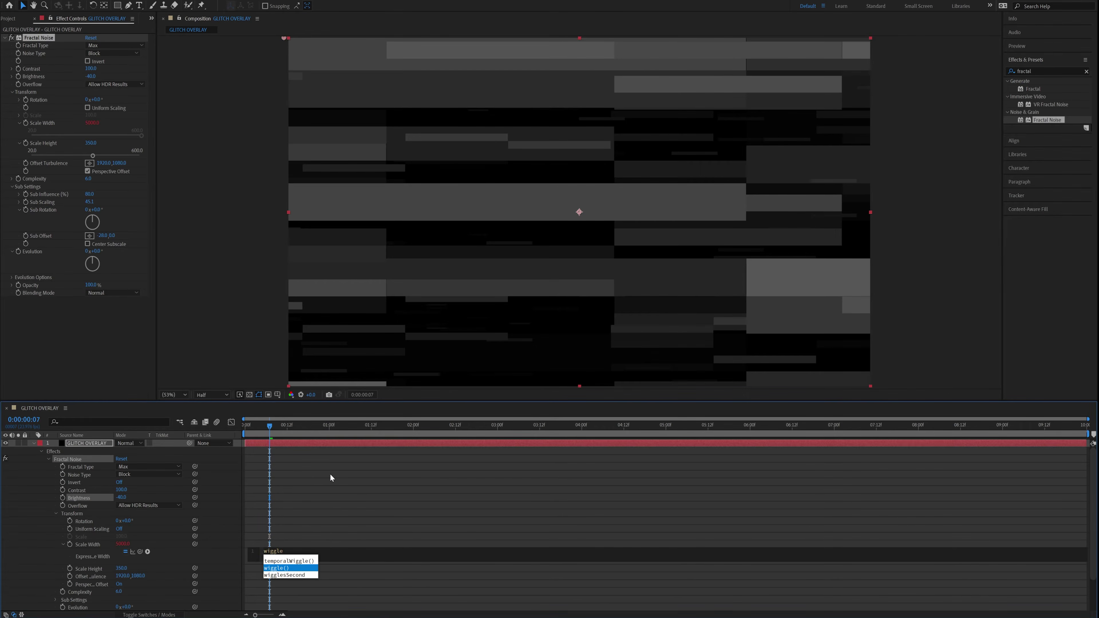
pyautogui.press('Return')
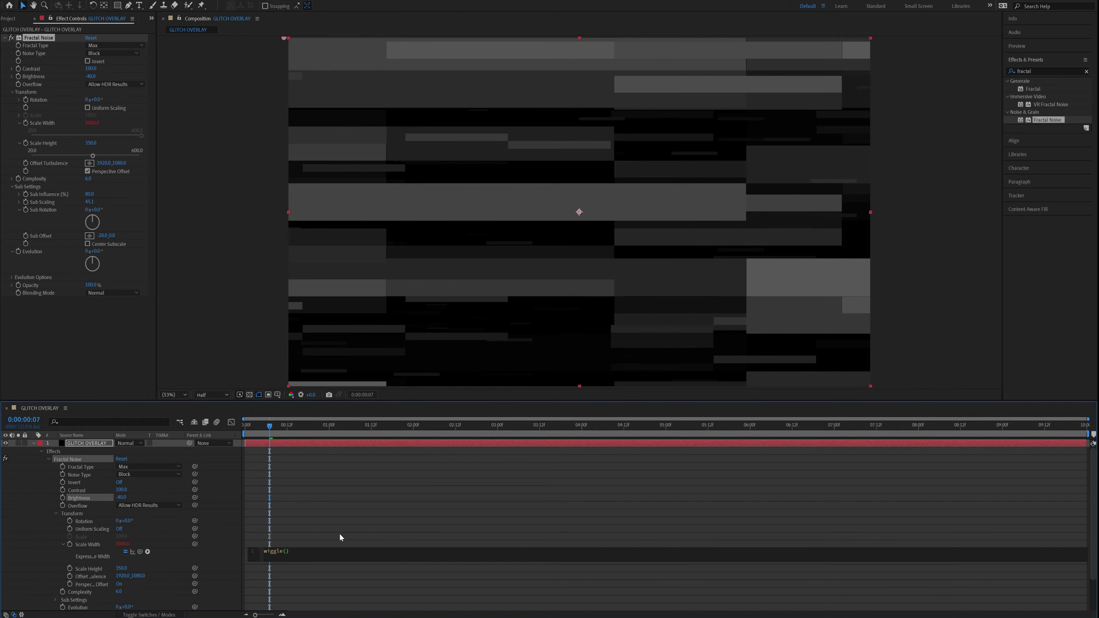
pyautogui.write('1,1000')
pyautogui.click(334, 531)
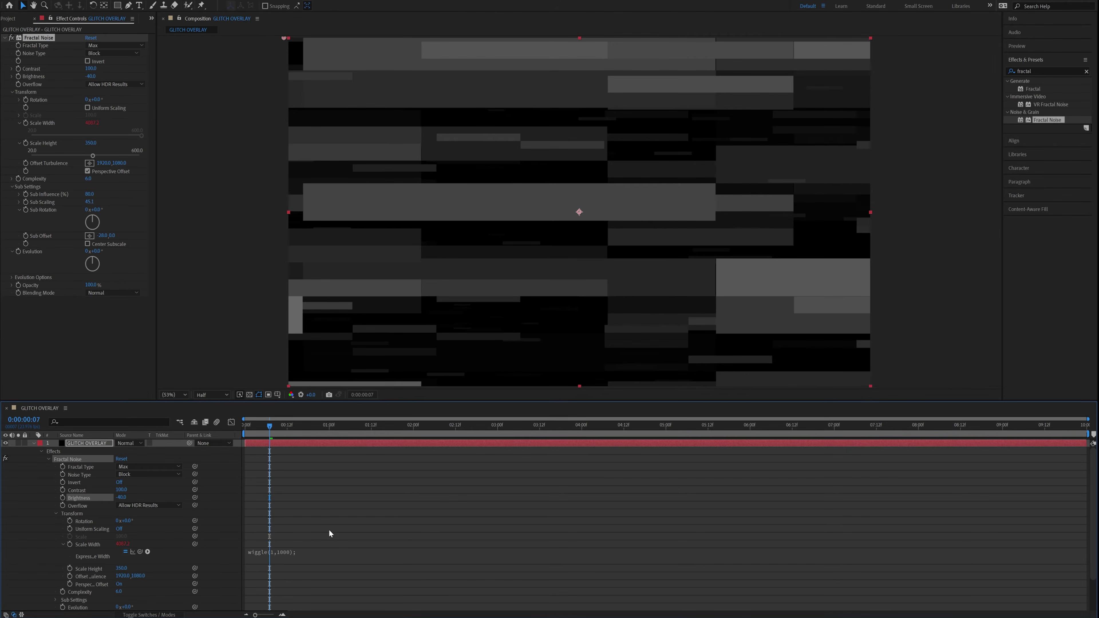
pyautogui.moveTo(273, 430); pyautogui.dragTo(227, 425)
pyautogui.press('space')
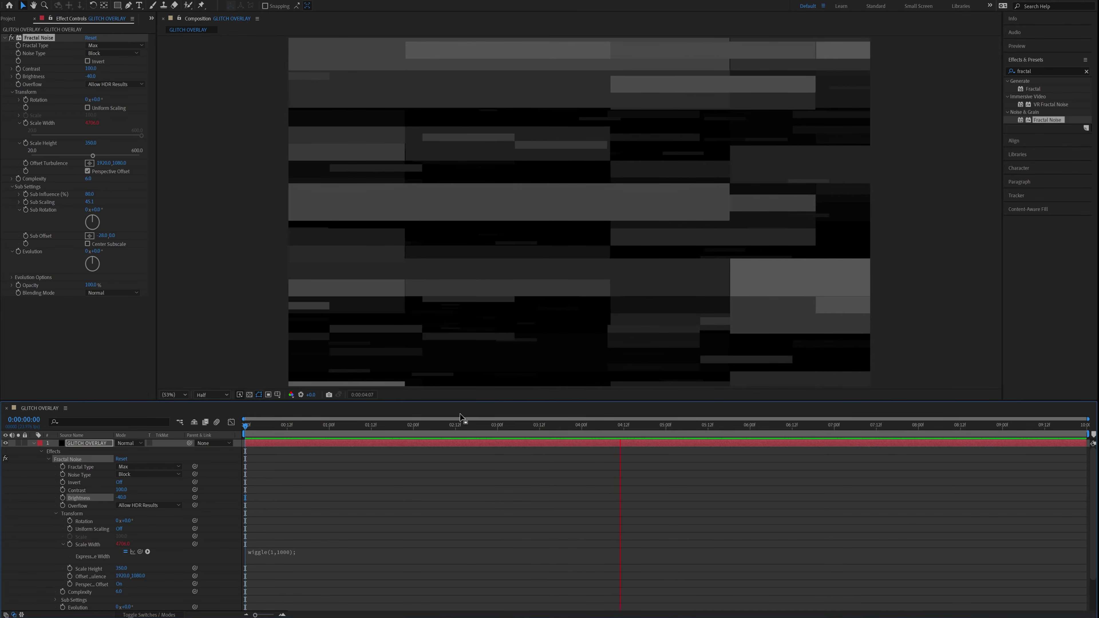
pyautogui.press('space')
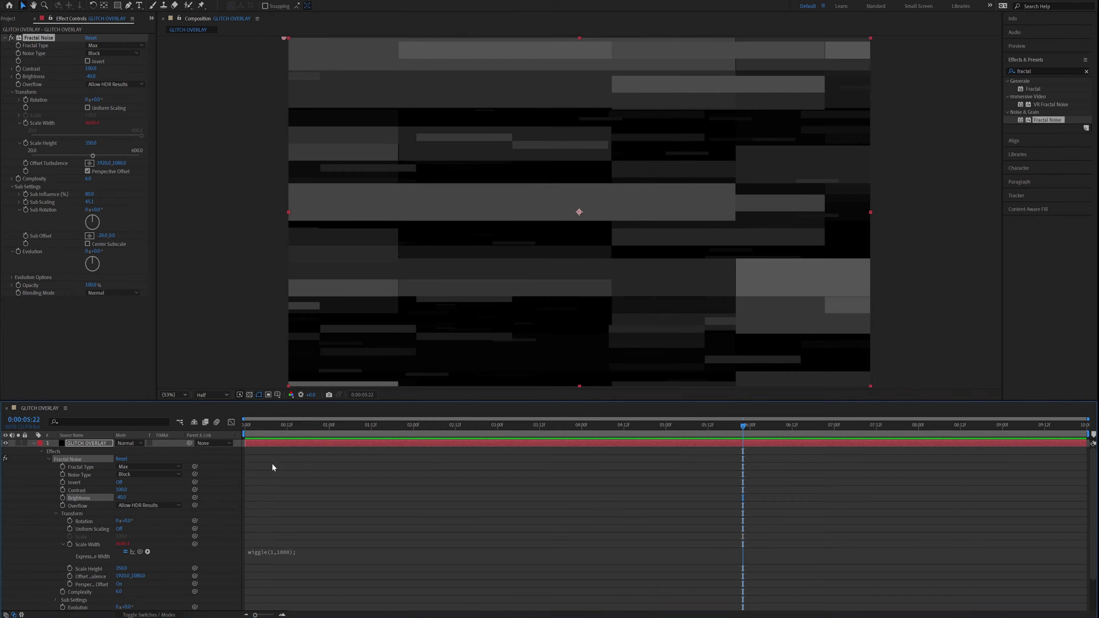
# Change the Scale Width expression to wiggle(100,5000); and play the animation repeatedly from the first frame.
pyautogui.moveTo(262, 423); pyautogui.dragTo(289, 428)
pyautogui.click(274, 550)
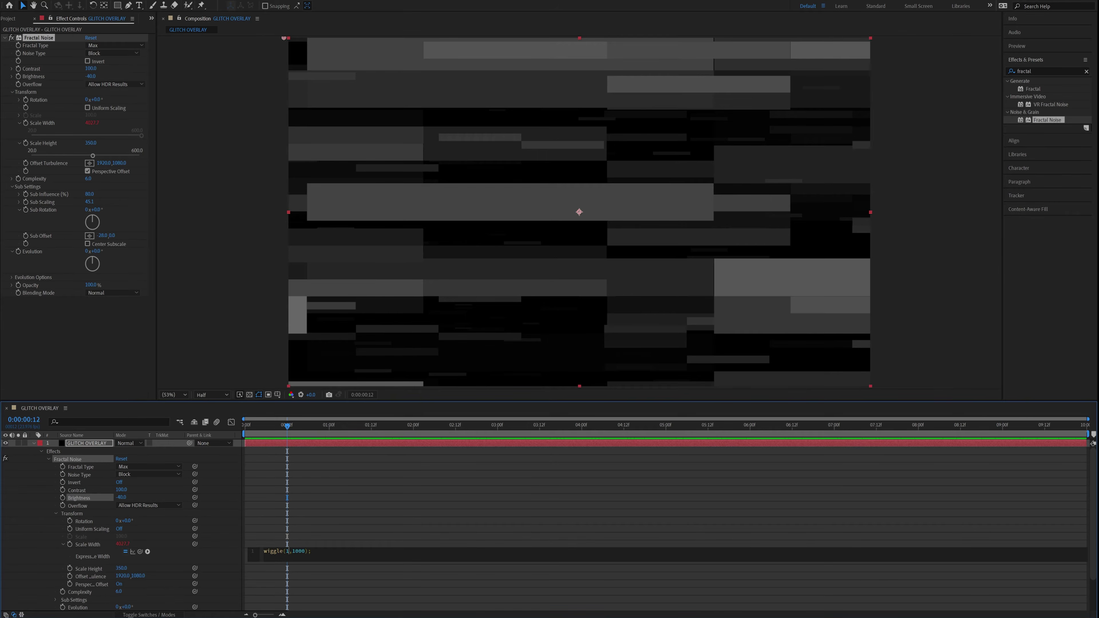
pyautogui.write('00')
pyautogui.click(332, 542)
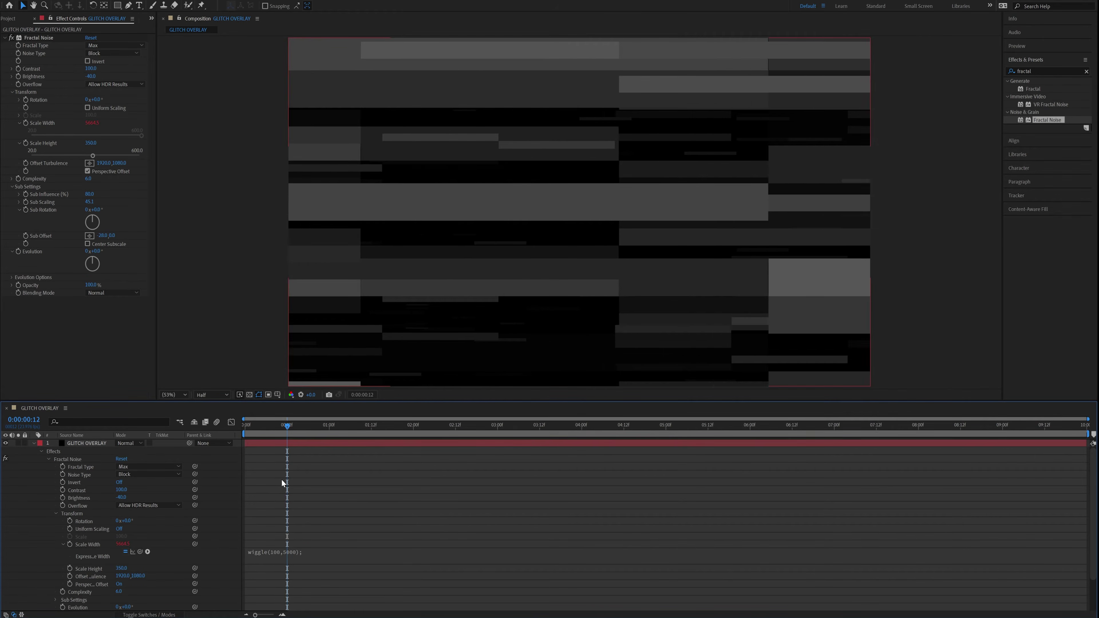
pyautogui.moveTo(291, 427); pyautogui.dragTo(245, 427)
pyautogui.press('space')
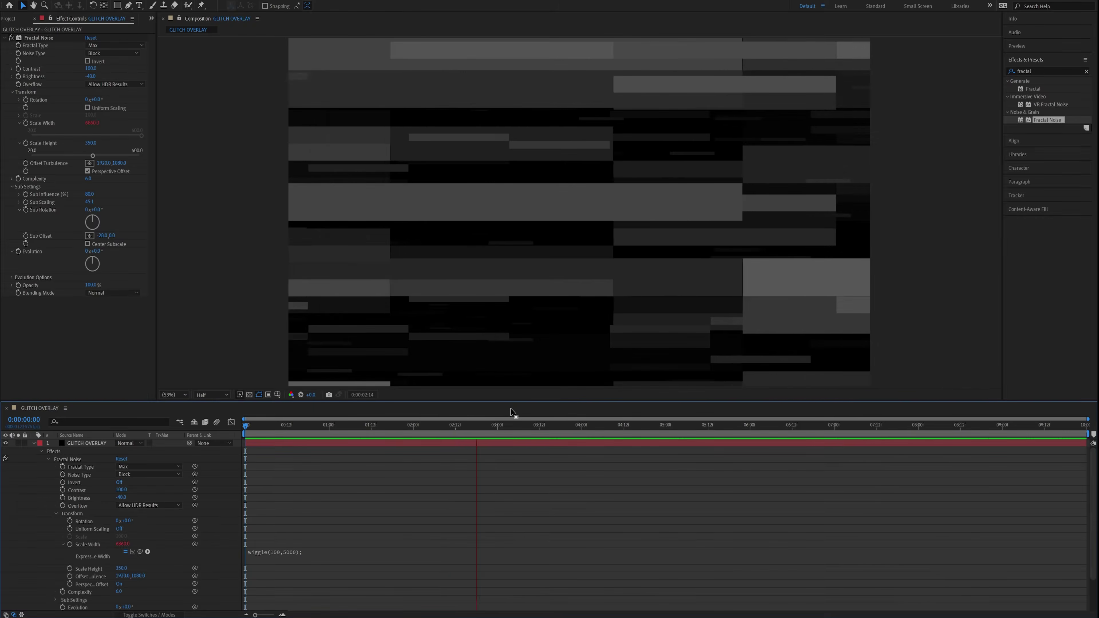
pyautogui.press('space')
pyautogui.press('space')
pyautogui.press('space')
pyautogui.press('space')
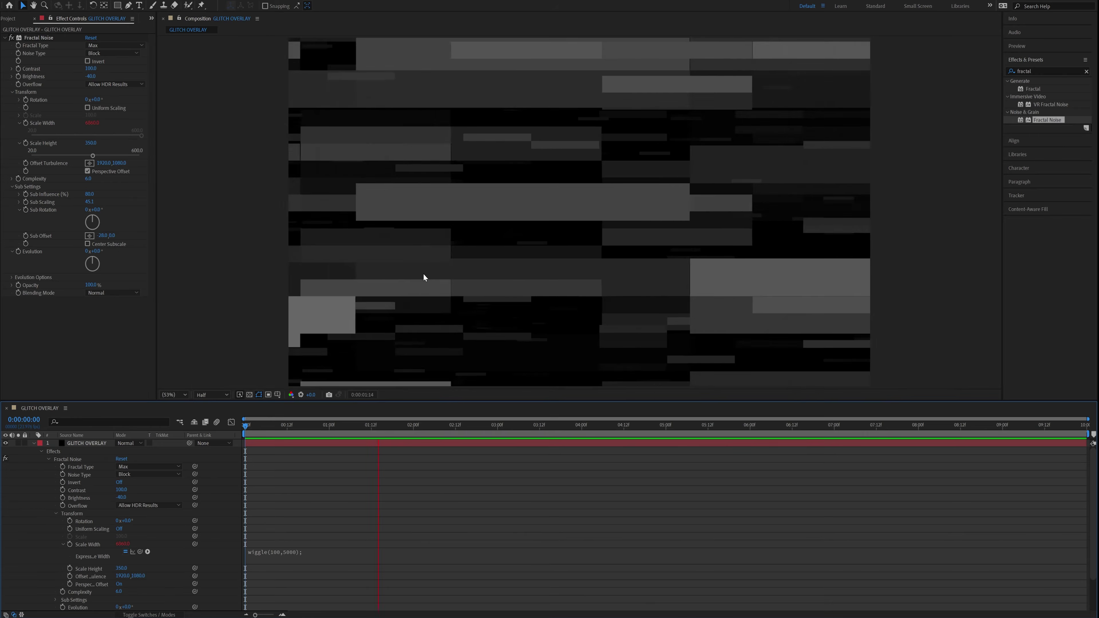
pyautogui.click(361, 425)
pyautogui.moveTo(353, 426); pyautogui.dragTo(243, 427)
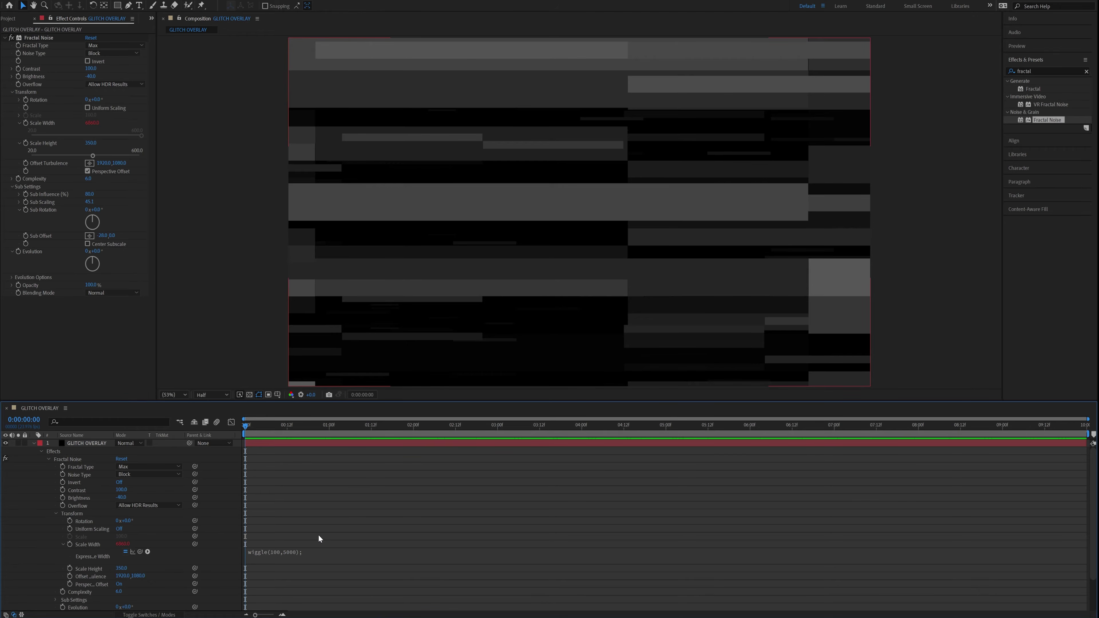
# Replace the Scale Width expression with the lines f = 100; a = 1000; posterizeTime(f); wiggle(f, a); and preview the animation.
pyautogui.click(300, 554)
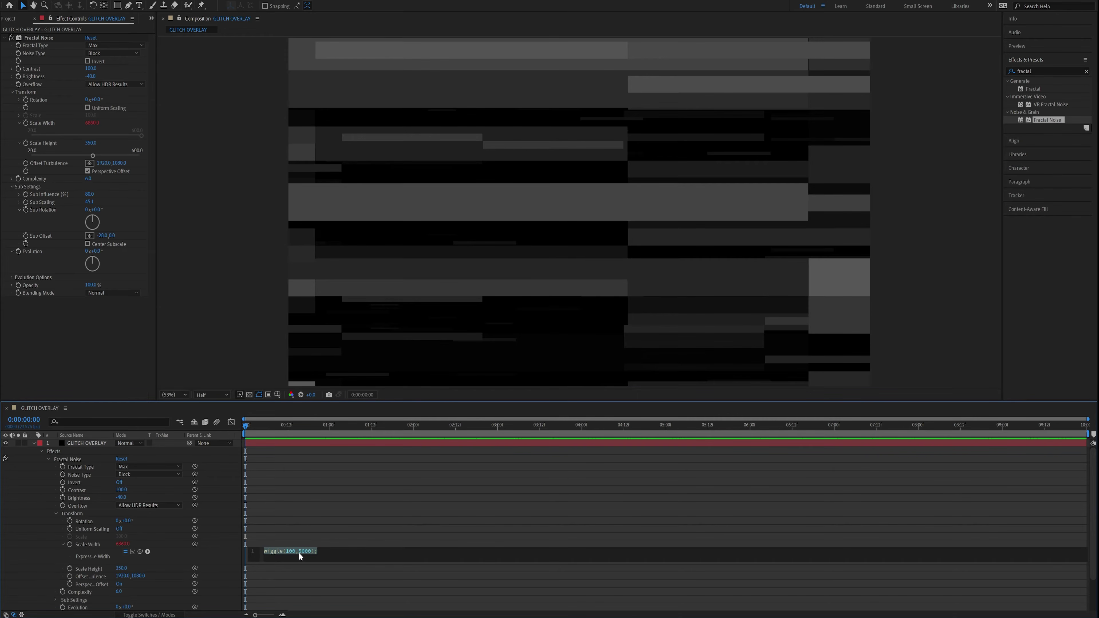
pyautogui.write('f')
pyautogui.write('a = 1000;')
pyautogui.press('Return')
pyautogui.write('posterizeTime()')
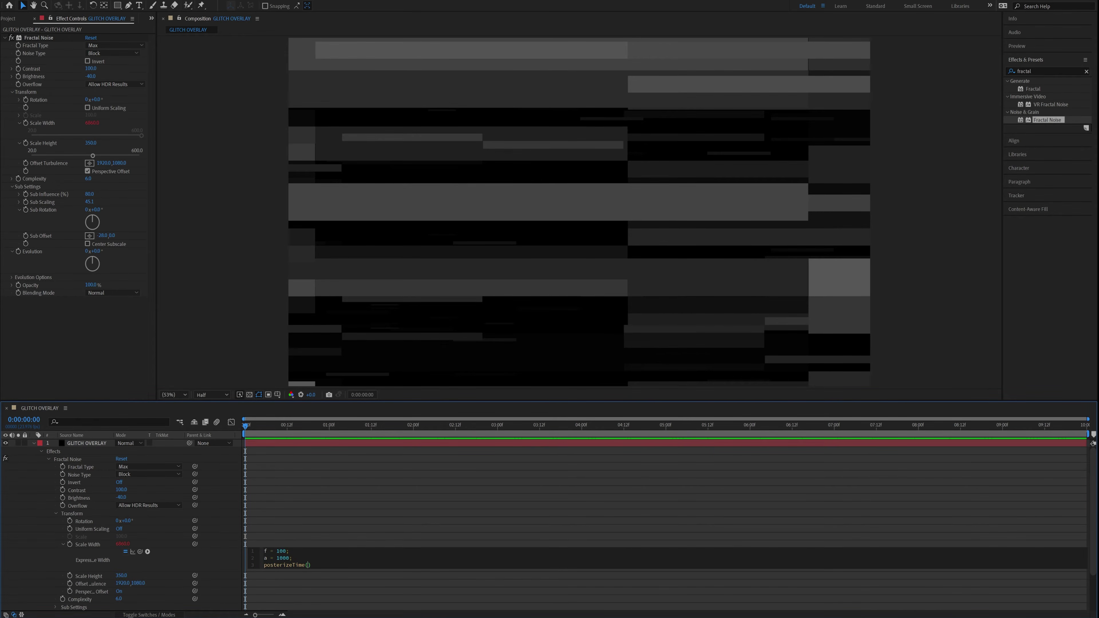
pyautogui.write('f')
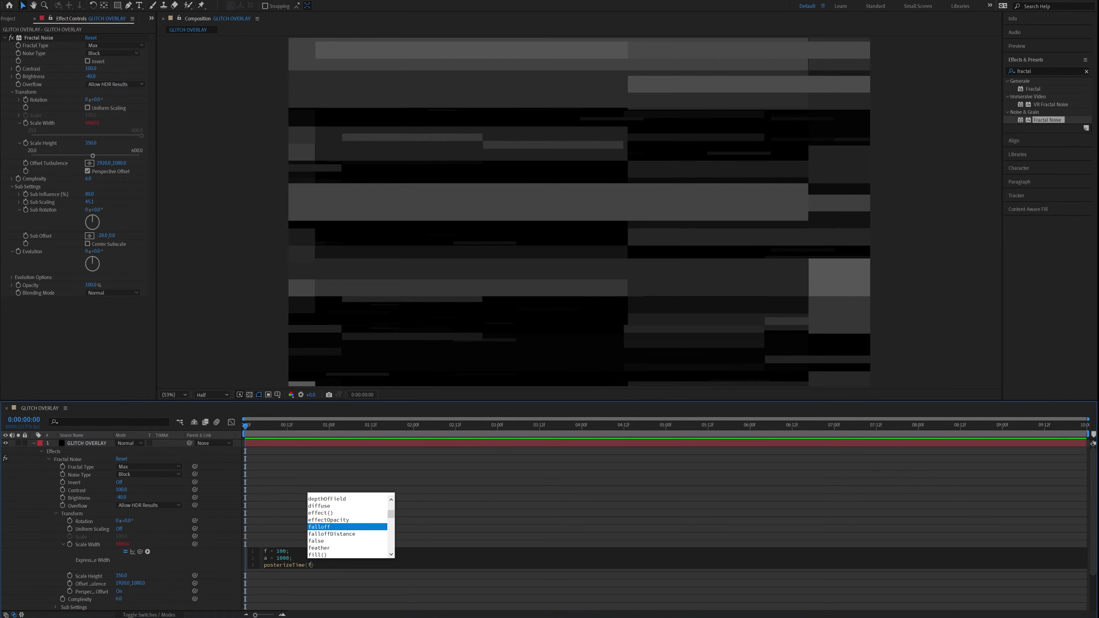
pyautogui.press('Right')
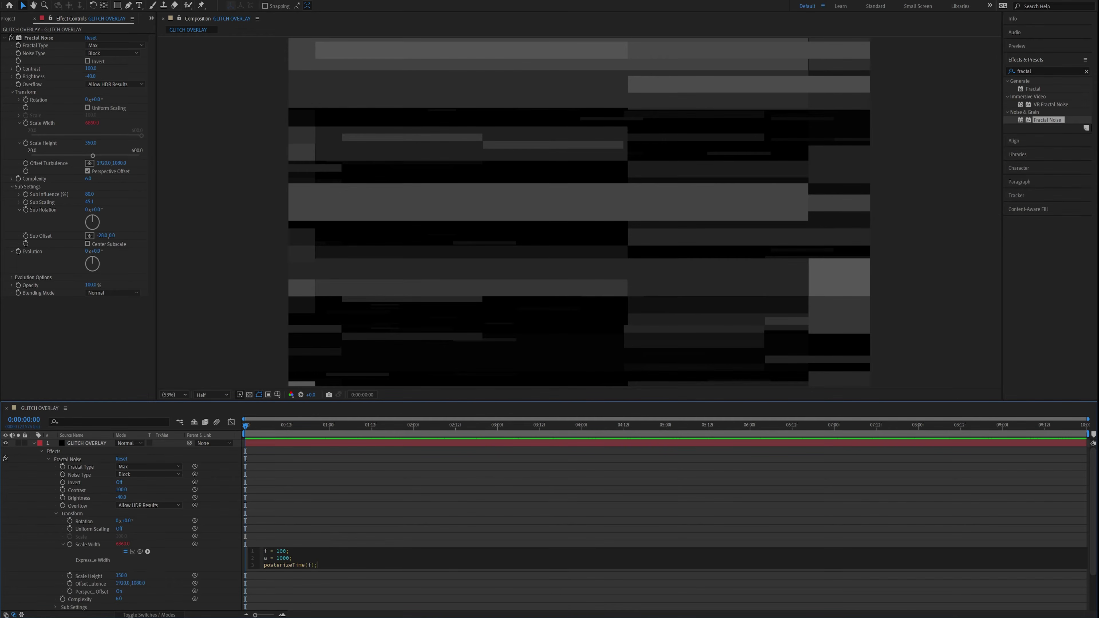
pyautogui.write(';')
pyautogui.press('Return')
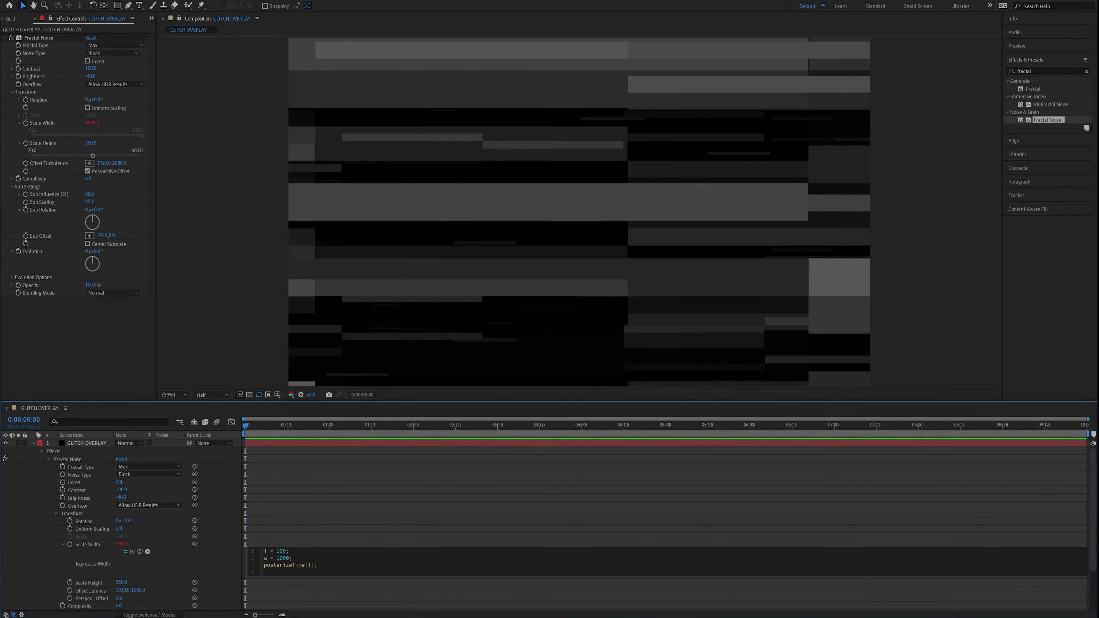
pyautogui.write('wiggle(f, a);')
pyautogui.click(331, 536)
pyautogui.press('space')
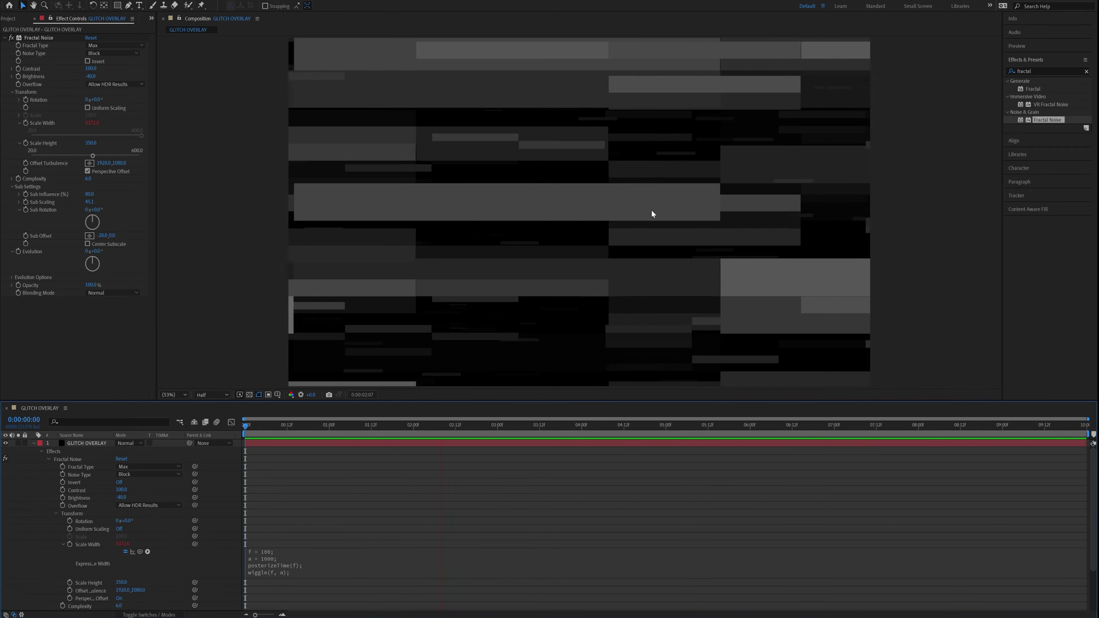
pyautogui.moveTo(519, 427); pyautogui.dragTo(258, 452)
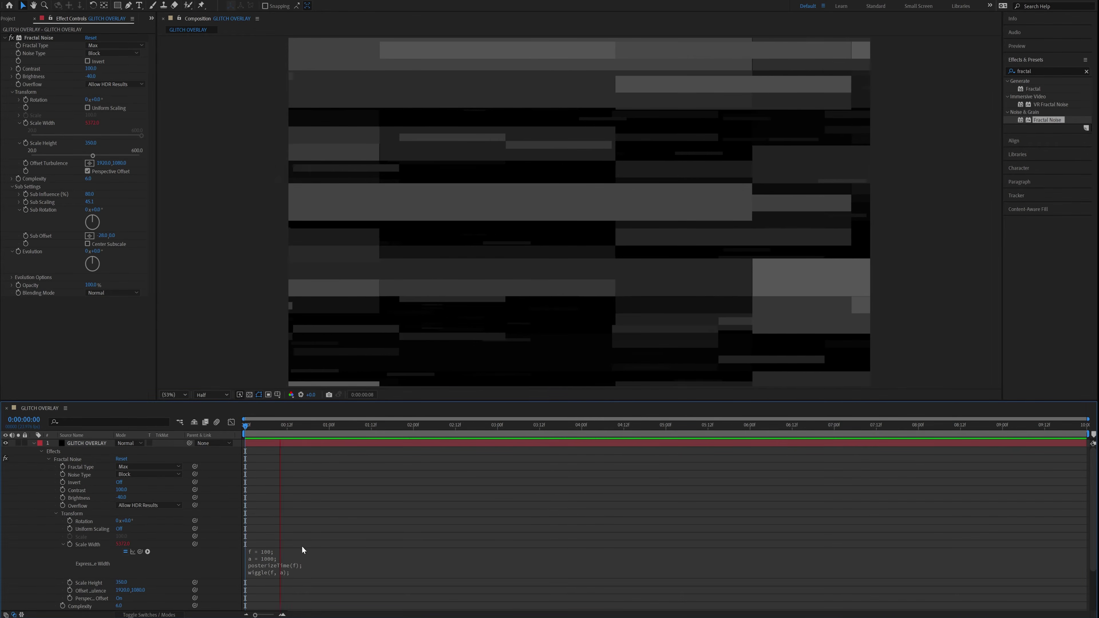
# Copy the full Scale Width expression into a new expression on Scale Height and preview the animation.
pyautogui.click(289, 562)
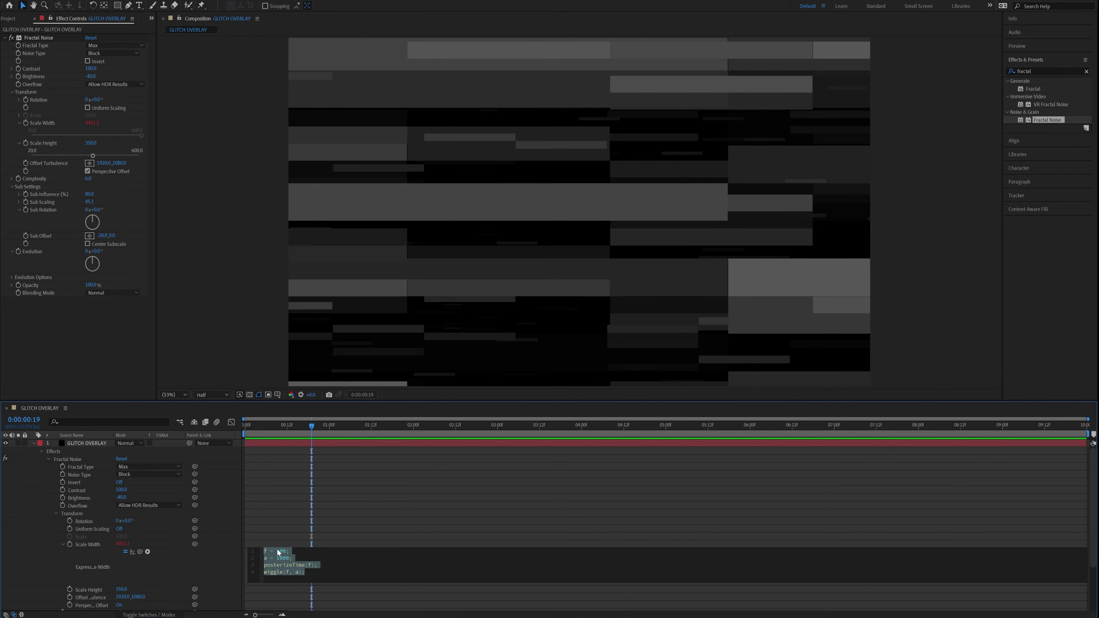
pyautogui.click(277, 561)
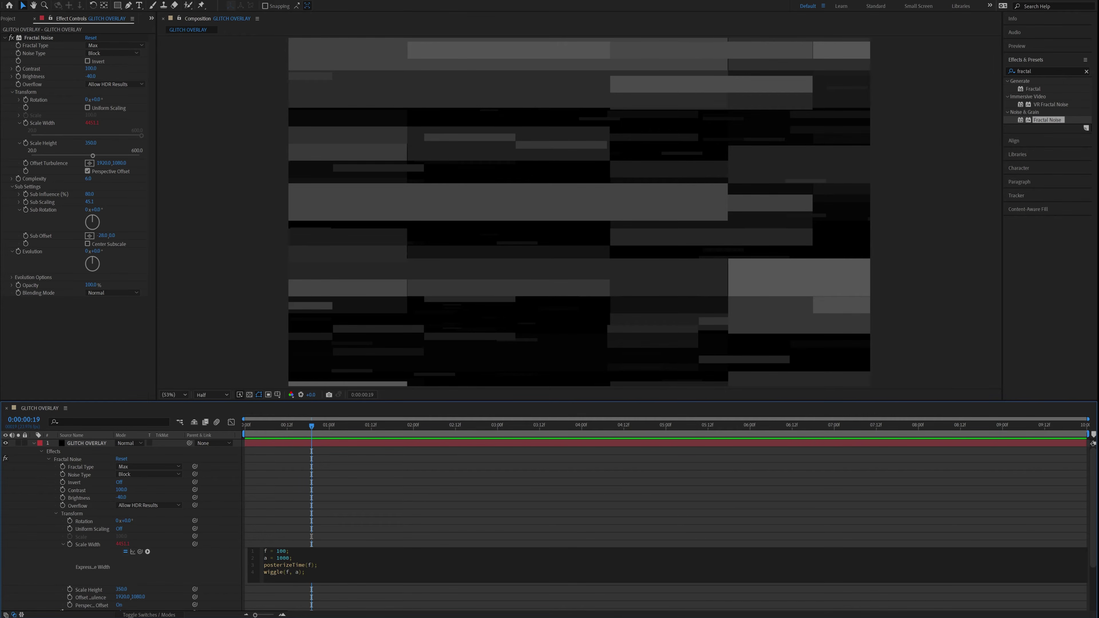
pyautogui.moveTo(306, 573); pyautogui.dragTo(264, 551)
pyautogui.hotkey('ctrl', 'c')
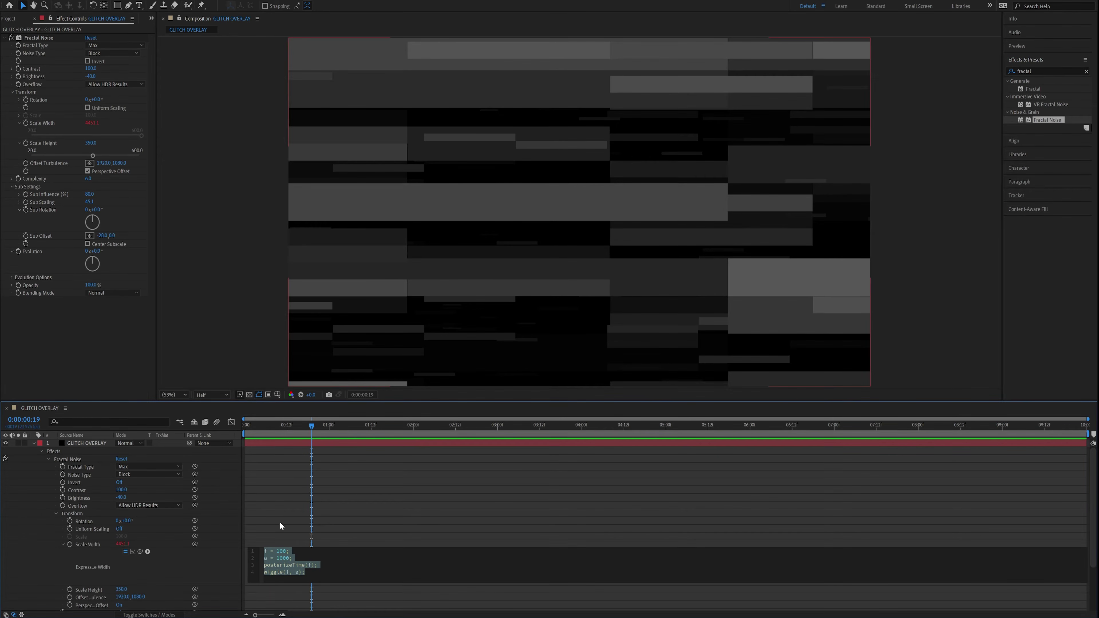
pyautogui.scroll(-3, 279, 522)
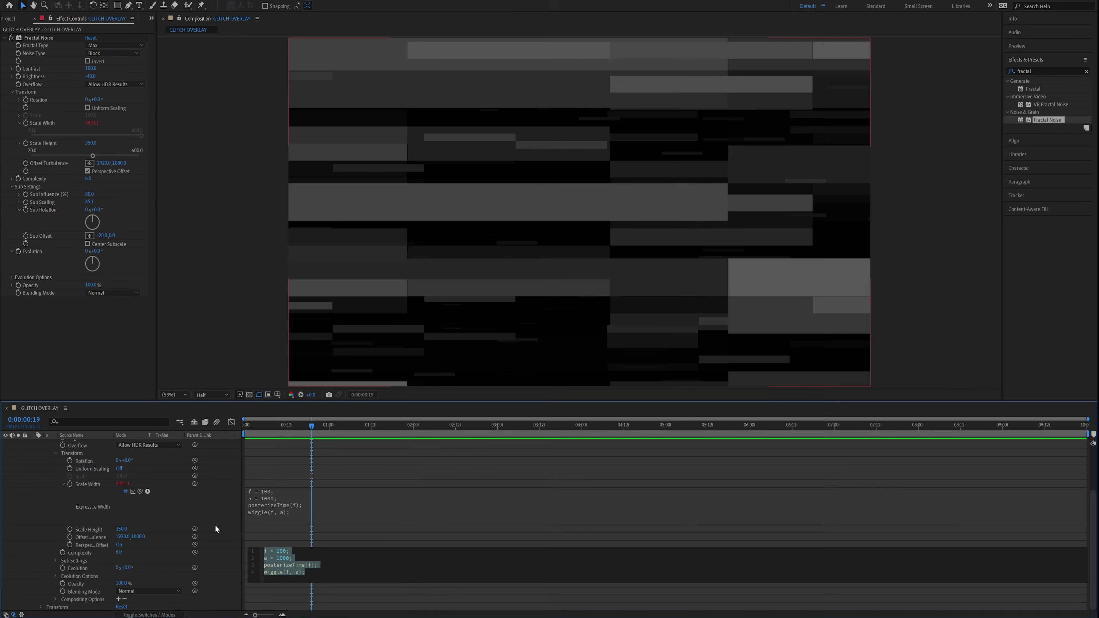
pyautogui.keyDown('alt'); pyautogui.click(70, 530); pyautogui.keyUp('alt')
pyautogui.hotkey('ctrl', 'v')
pyautogui.click(318, 556)
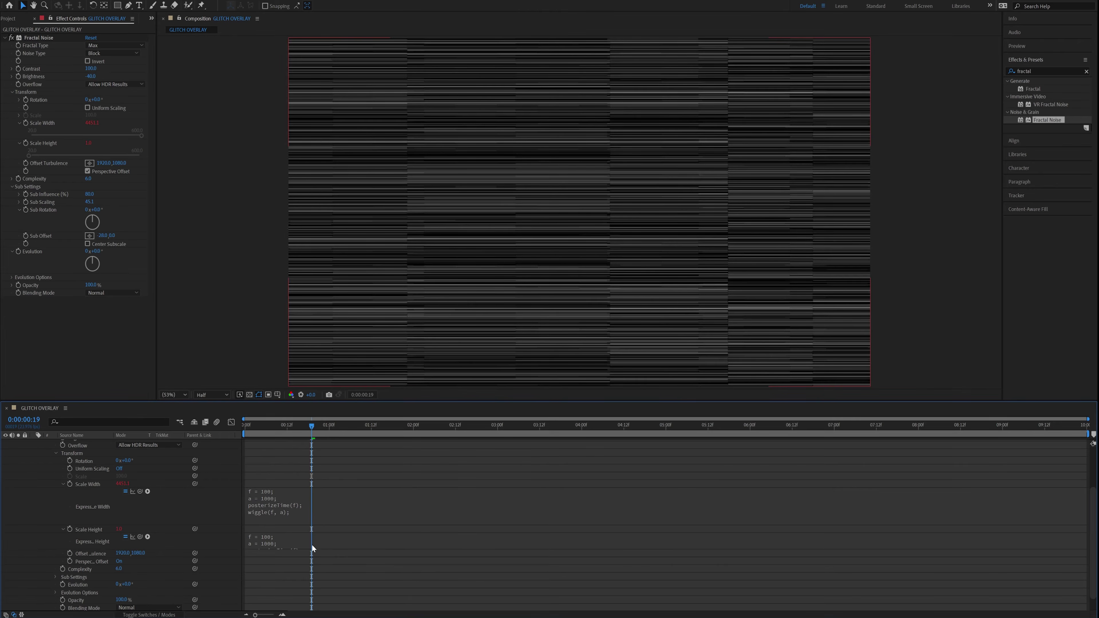
pyautogui.press('space')
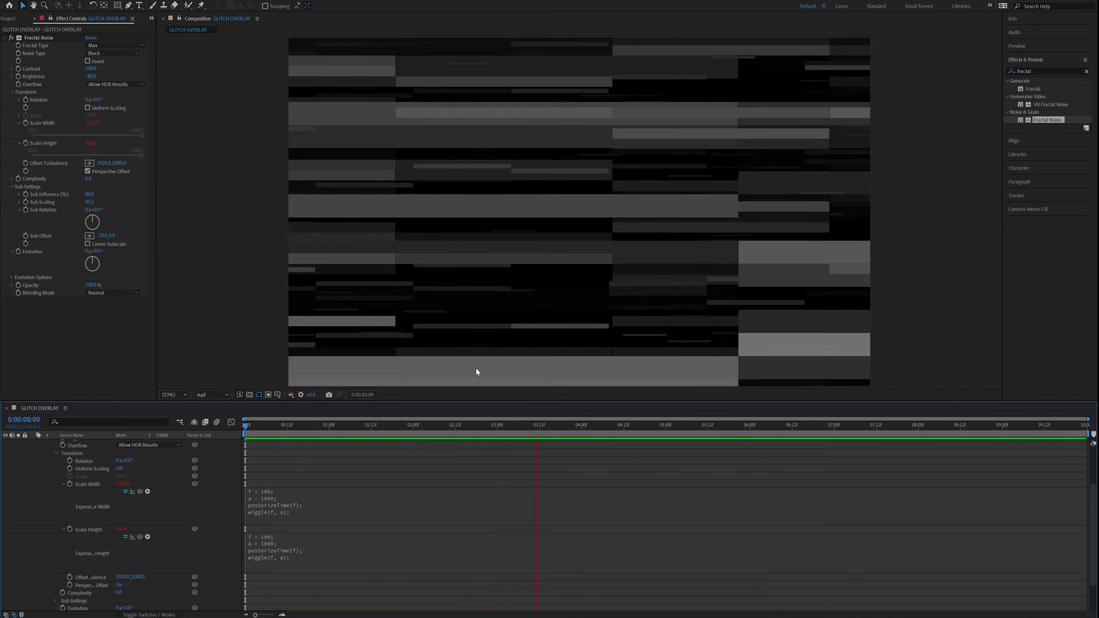
pyautogui.moveTo(593, 426); pyautogui.dragTo(546, 426)
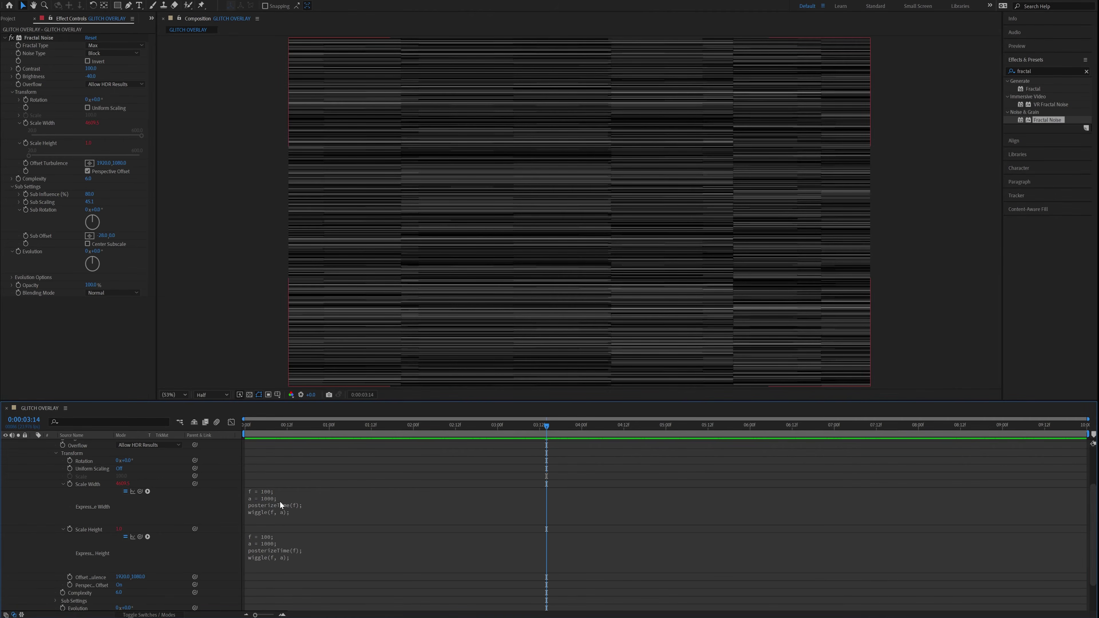
# In the Scale Height expression, set a to 100 and f to 50.
pyautogui.click(268, 545)
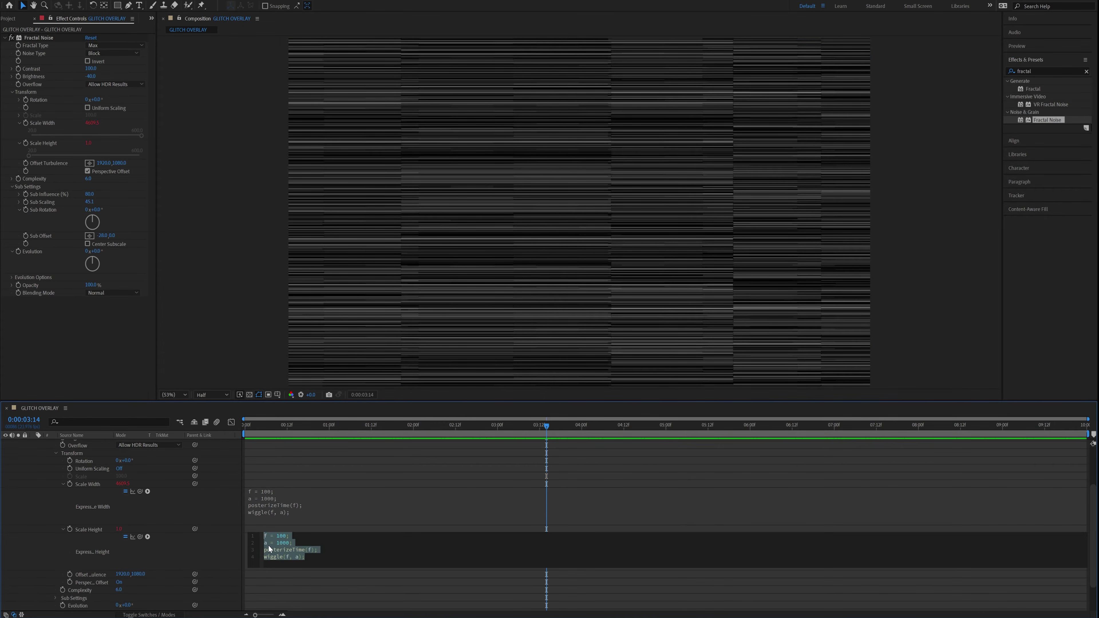
pyautogui.press('BackSpace')
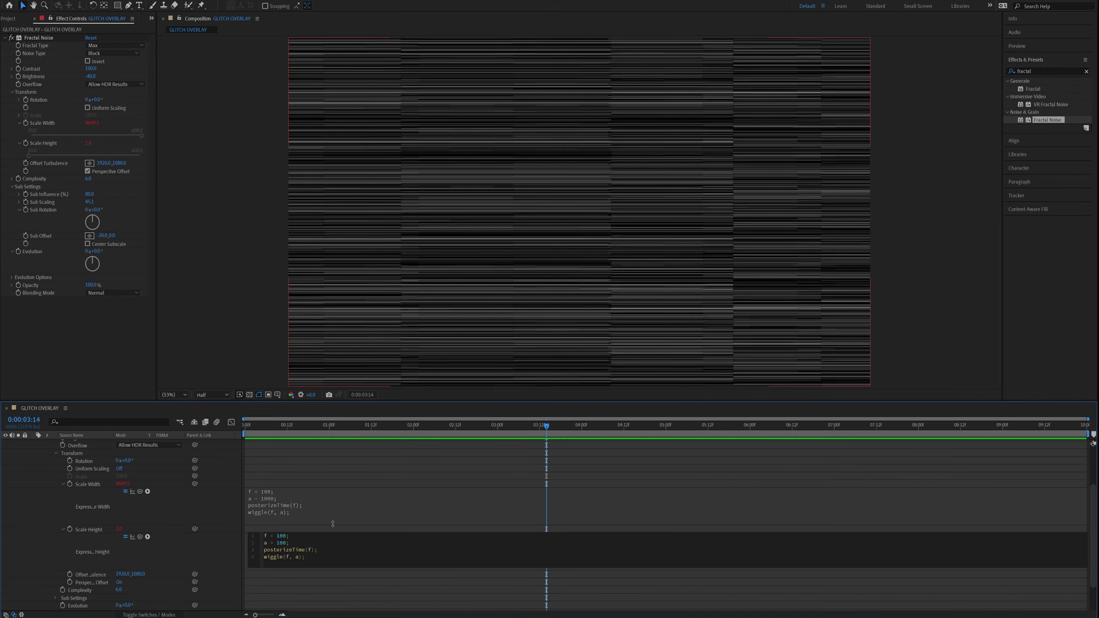
pyautogui.press('Up')
pyautogui.press('BackSpace')
pyautogui.write('5')
# Copy the Scale Width expression and preview the animation from the first frame.
pyautogui.click(320, 515)
pyautogui.hotkey('ctrl', 'c')
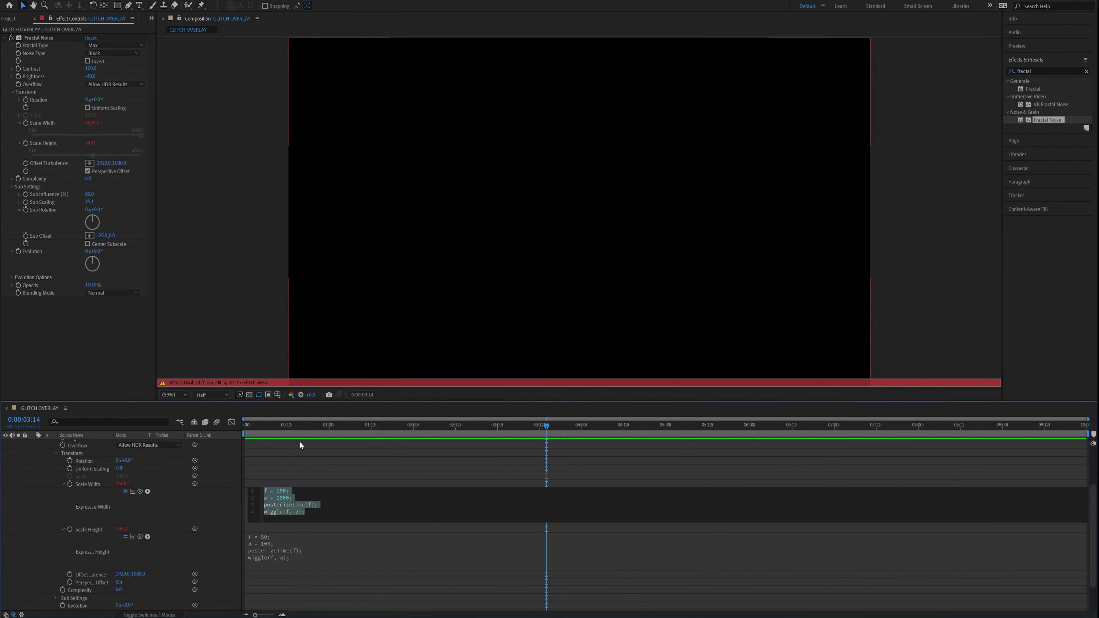
pyautogui.moveTo(299, 425); pyautogui.dragTo(218, 425)
pyautogui.press('space')
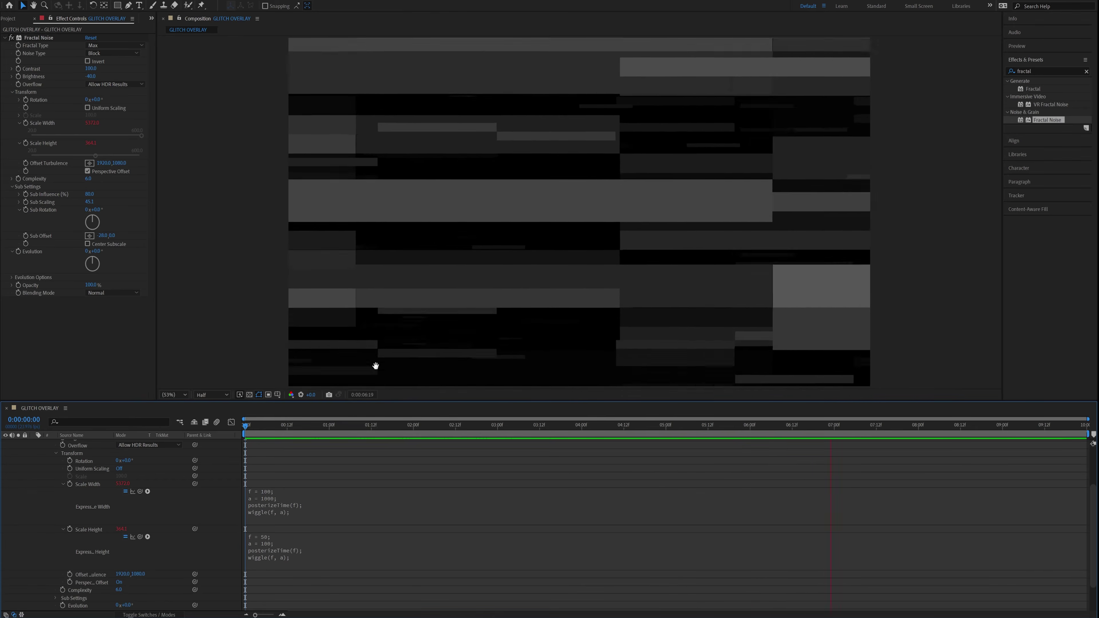
pyautogui.press('space')
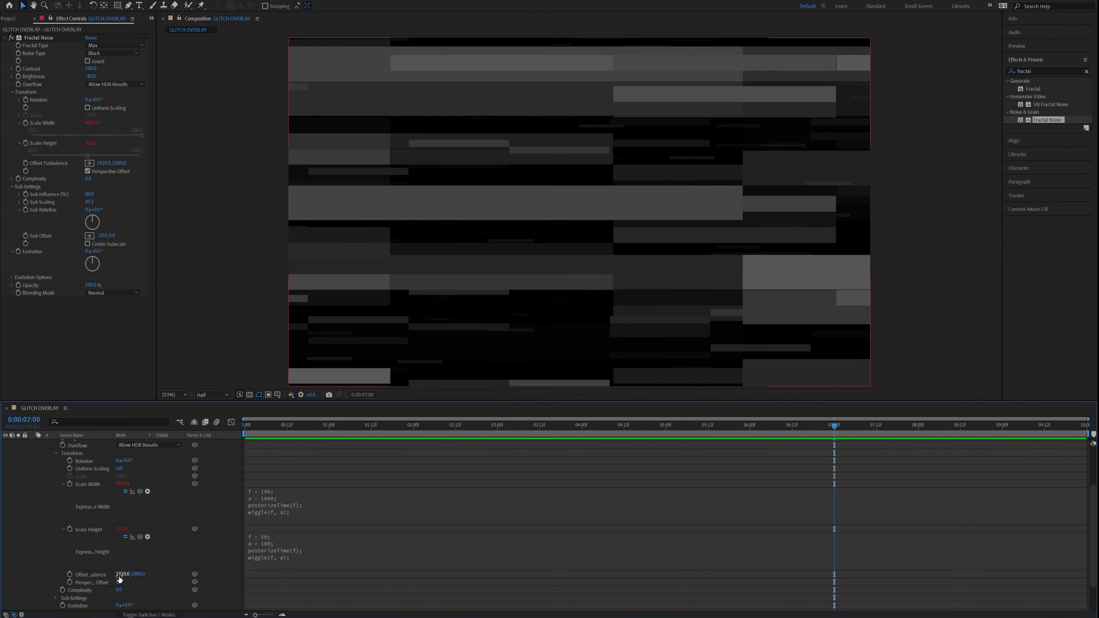
# Apply the copied Scale Width expression to Offset Turbulence, undoing a manual test shift first, and preview the animation from the first frame.
pyautogui.moveTo(122, 574); pyautogui.dragTo(137, 539)
pyautogui.hotkey('ctrl', 'z')
pyautogui.keyDown('alt'); pyautogui.click(69, 575); pyautogui.keyUp('alt')
pyautogui.hotkey('ctrl', 'v')
pyautogui.press('KP_Enter')
pyautogui.scroll(-2, 289, 557)
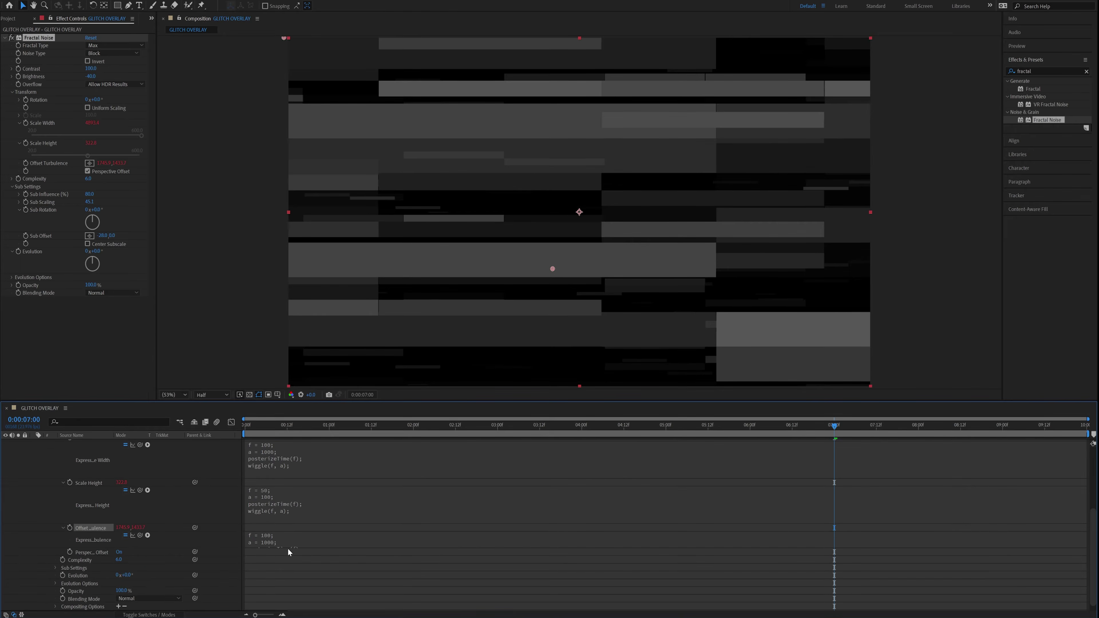
pyautogui.click(282, 546)
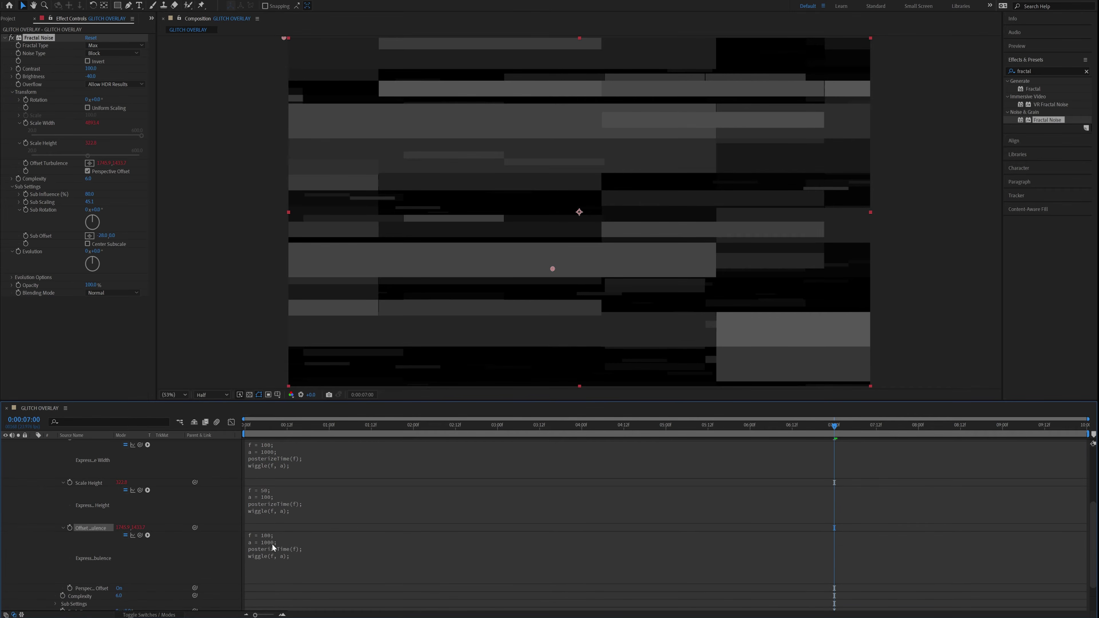
pyautogui.moveTo(300, 432); pyautogui.dragTo(163, 428)
pyautogui.press('space')
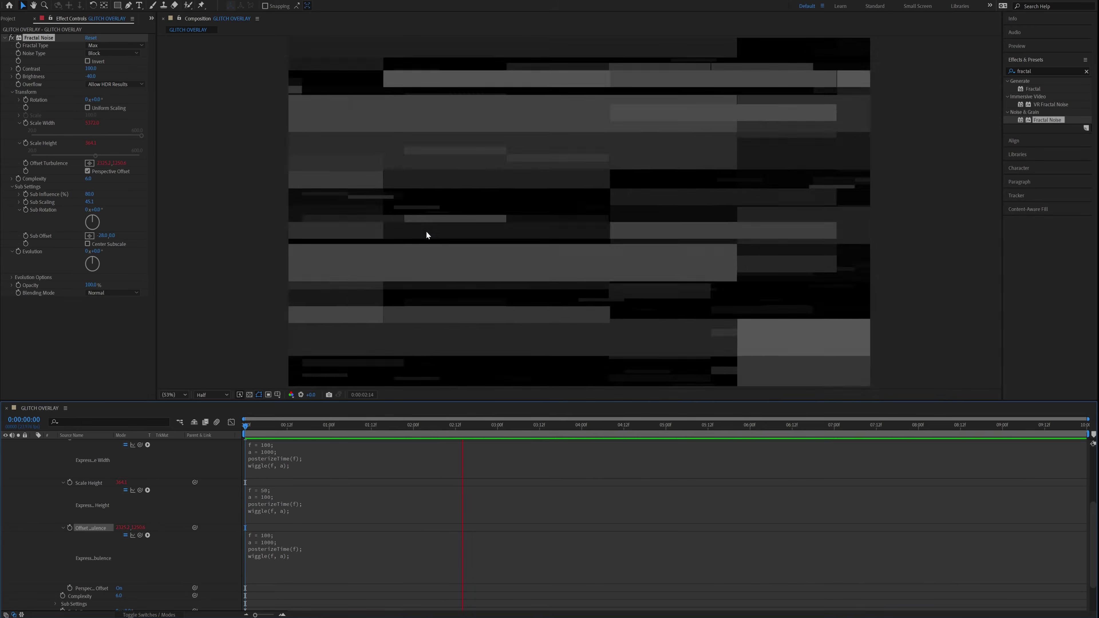
pyautogui.press('space')
# In the Offset Turbulence expression, set f to 10 and a to 5000, and preview the animation.
pyautogui.click(270, 541)
pyautogui.click(283, 536)
pyautogui.press('BackSpace')
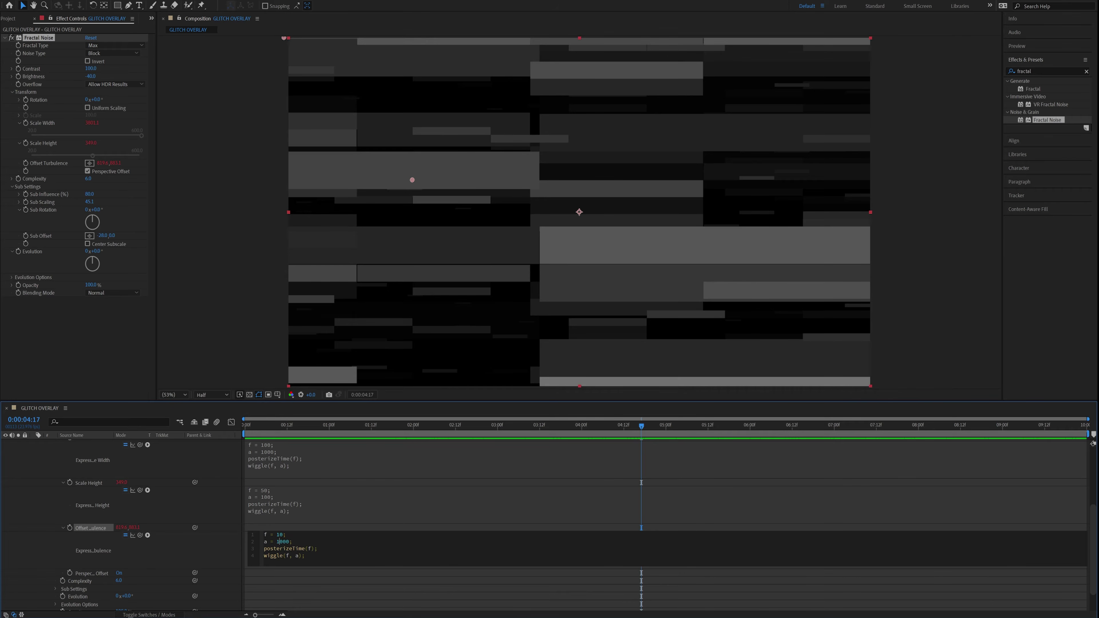
pyautogui.click(315, 525)
pyautogui.press('space')
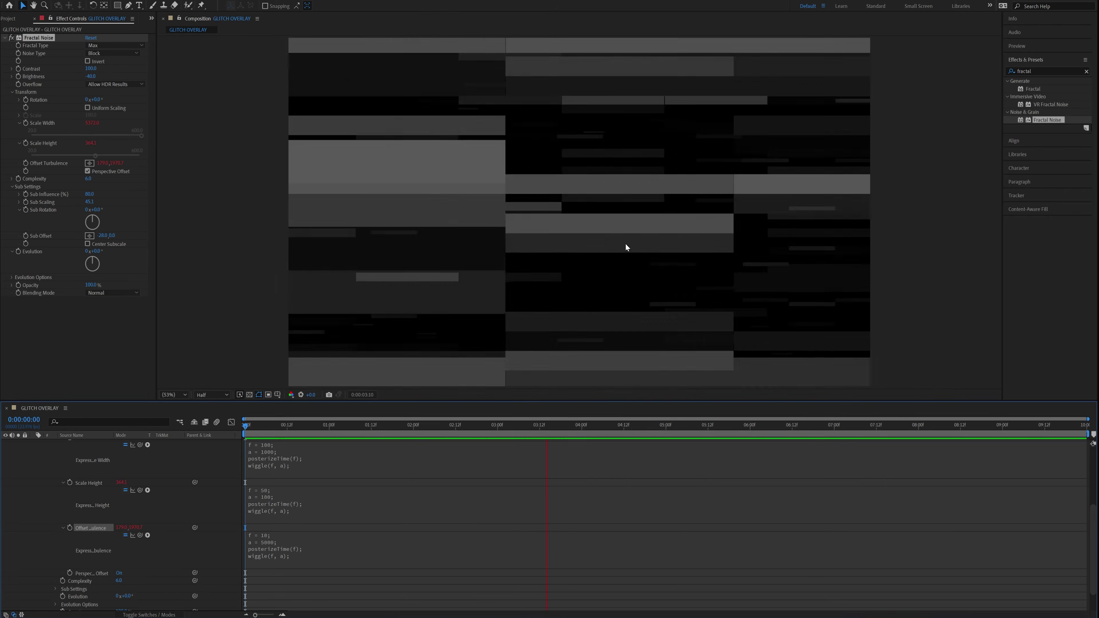
# Test a lower Sub Influence in the Sub Settings with a preview from the first frame, and set Sub Influence to 70.
pyautogui.press('space')
pyautogui.scroll(-2, 174, 544)
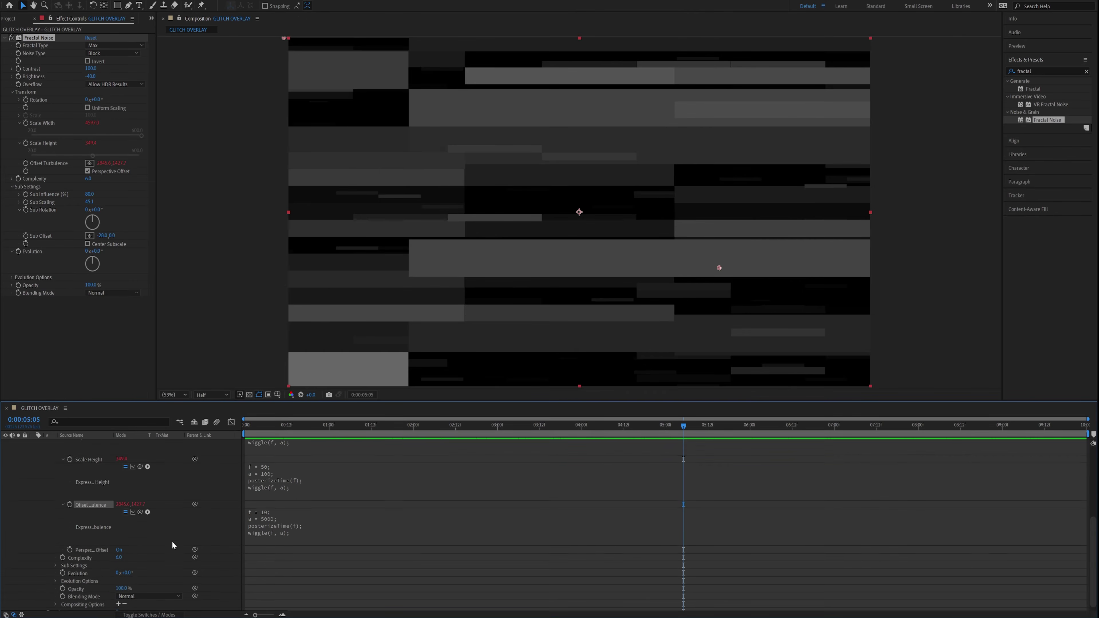
pyautogui.click(56, 562)
pyautogui.moveTo(125, 570); pyautogui.dragTo(2, 559)
pyautogui.moveTo(270, 430); pyautogui.dragTo(203, 424)
pyautogui.press('space')
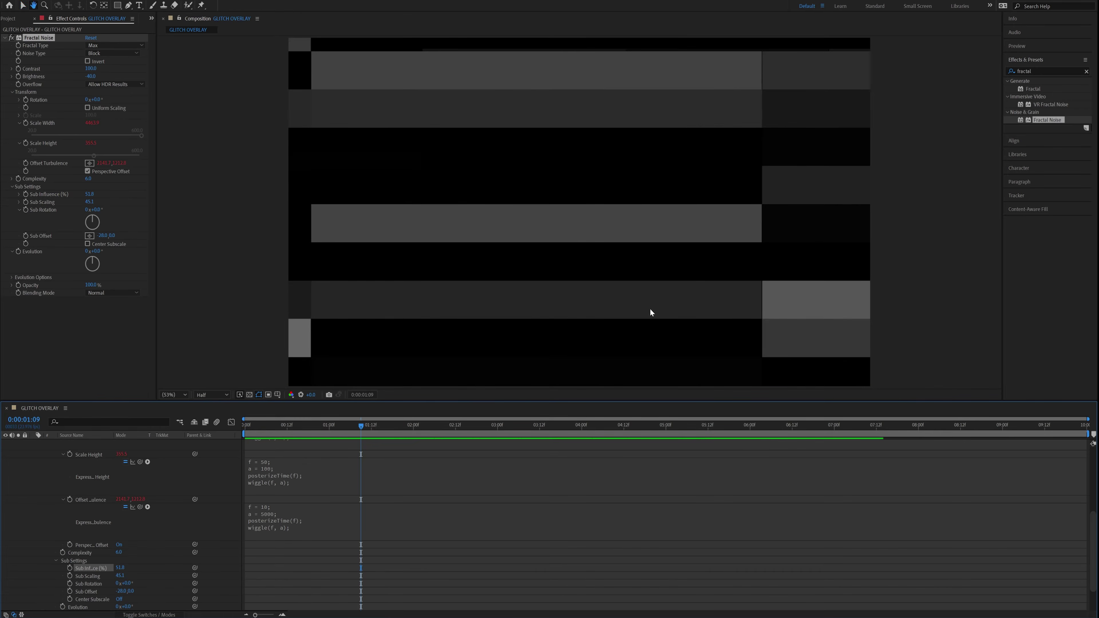
pyautogui.press('space')
pyautogui.moveTo(120, 568); pyautogui.dragTo(175, 557)
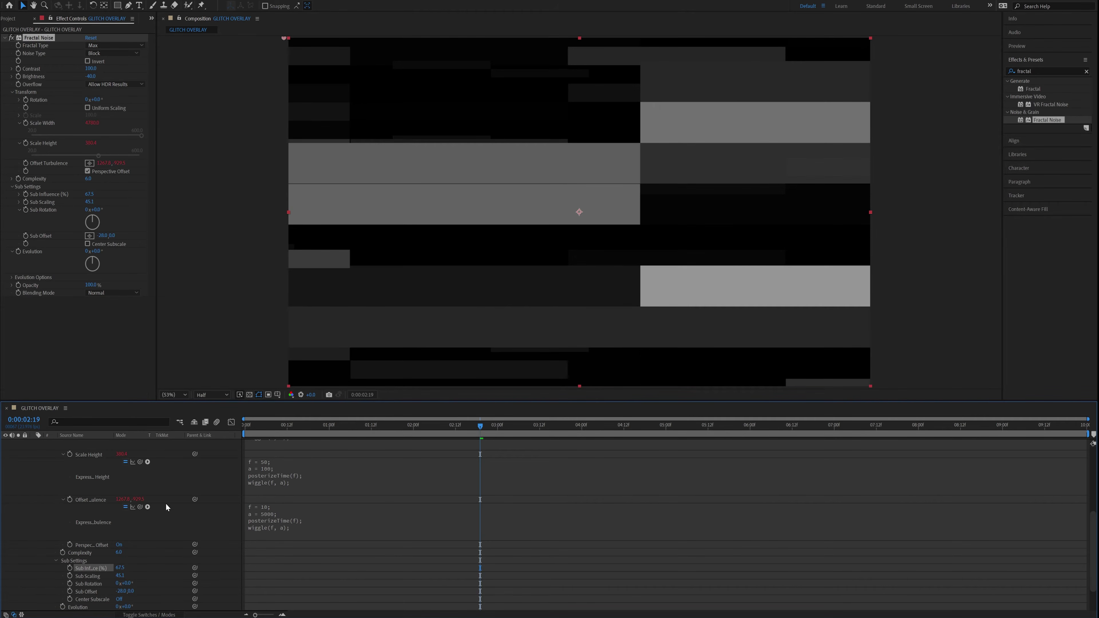
pyautogui.click(120, 569)
pyautogui.write('70')
pyautogui.press('Return')
# Add the posterized wiggle expression to Sub Influence, with f set to 10 and a set to 50.
pyautogui.keyDown('alt'); pyautogui.click(68, 568); pyautogui.keyUp('alt')
pyautogui.write('posterizeTime(f); wiggle(f, a);')
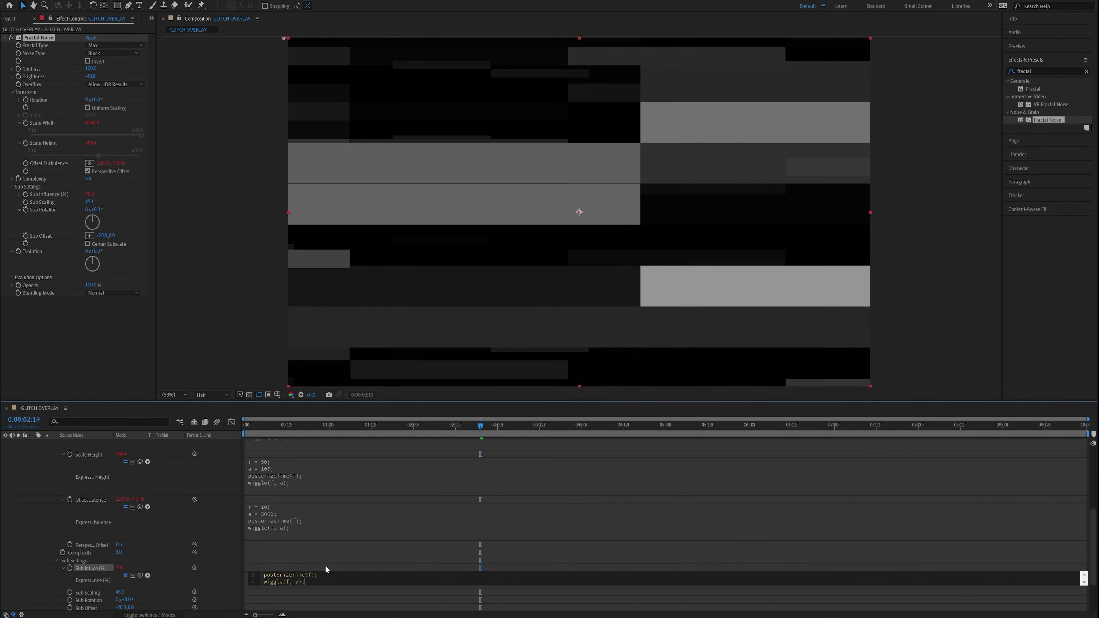
pyautogui.moveTo(322, 588); pyautogui.dragTo(326, 617)
pyautogui.scroll(-3, 333, 556)
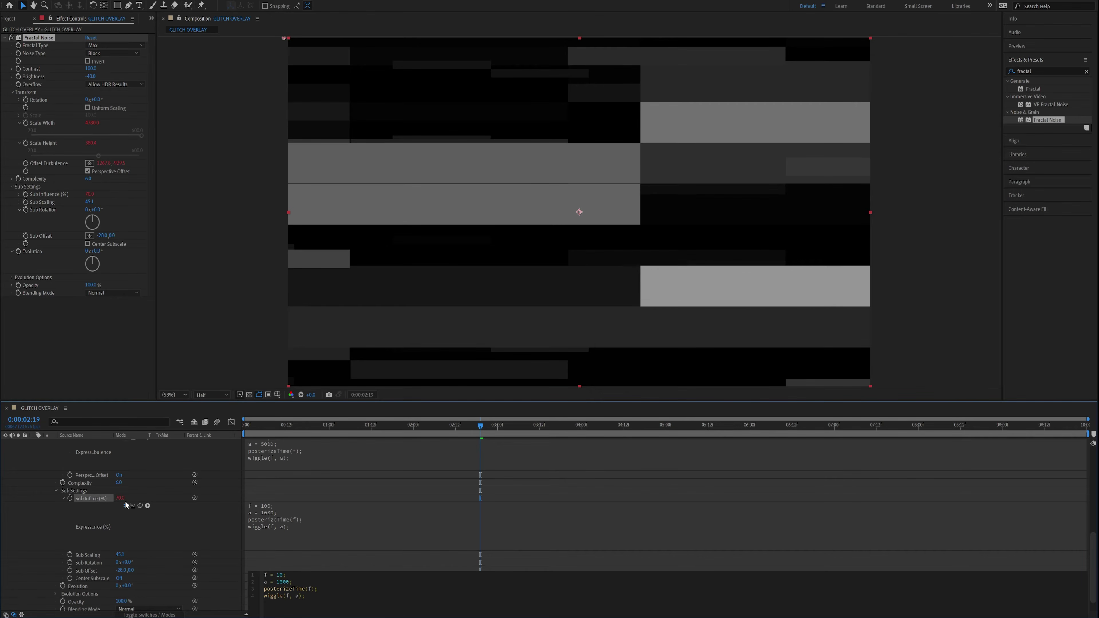
pyautogui.doubleClick(283, 582)
pyautogui.write('50')
pyautogui.click(280, 558)
# Check the animation at several frames and set a to 20 in the Sub Influence expression.
pyautogui.moveTo(283, 426); pyautogui.dragTo(205, 421)
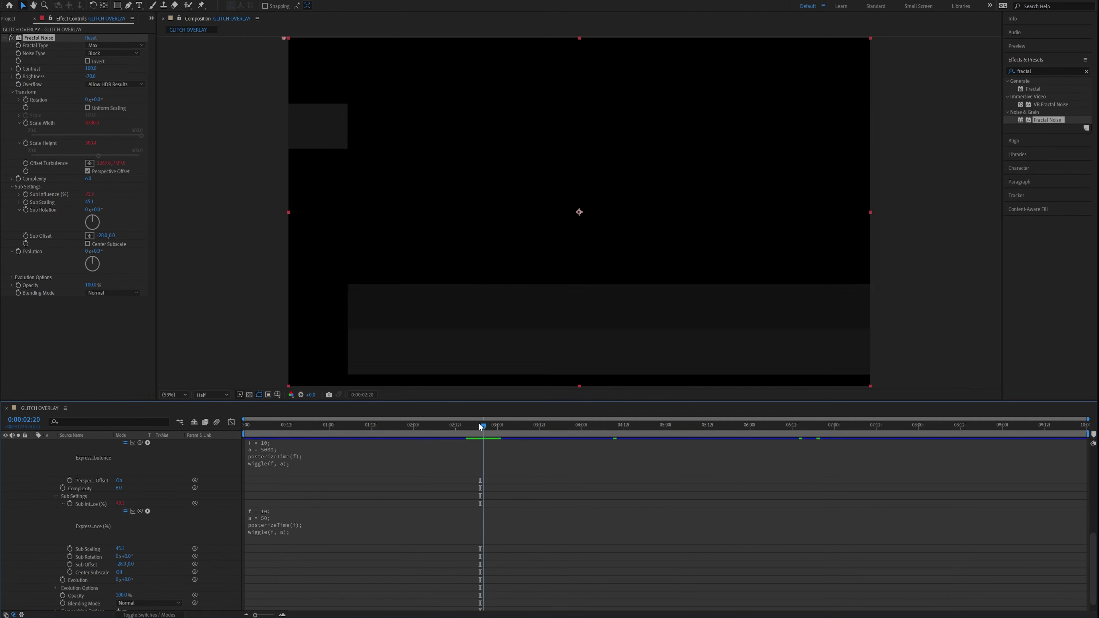
pyautogui.moveTo(479, 427); pyautogui.dragTo(492, 425)
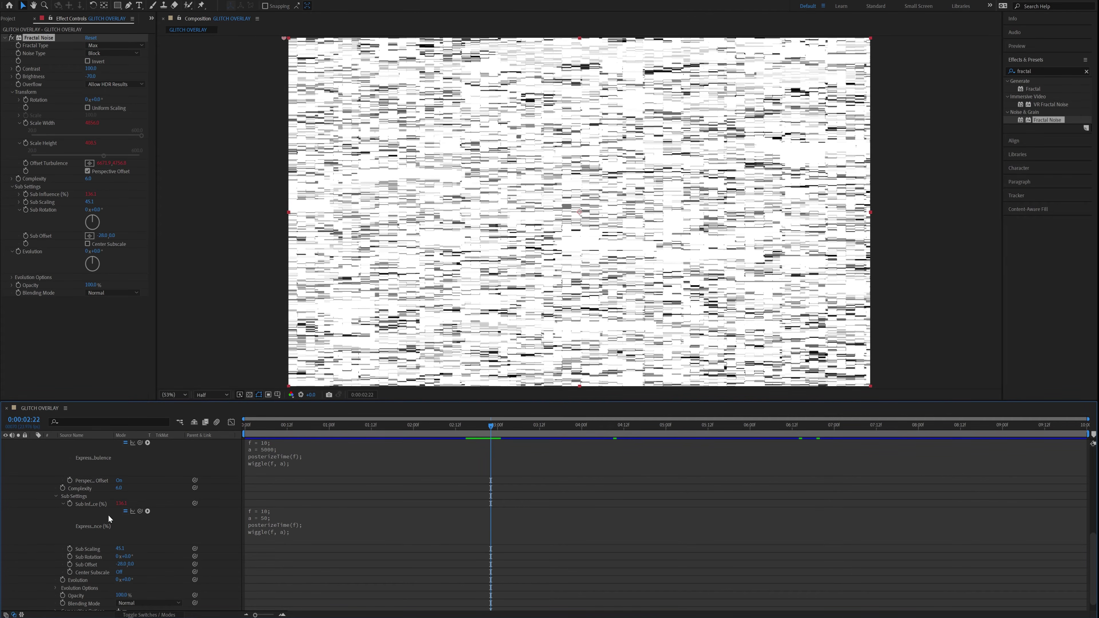
pyautogui.click(267, 520)
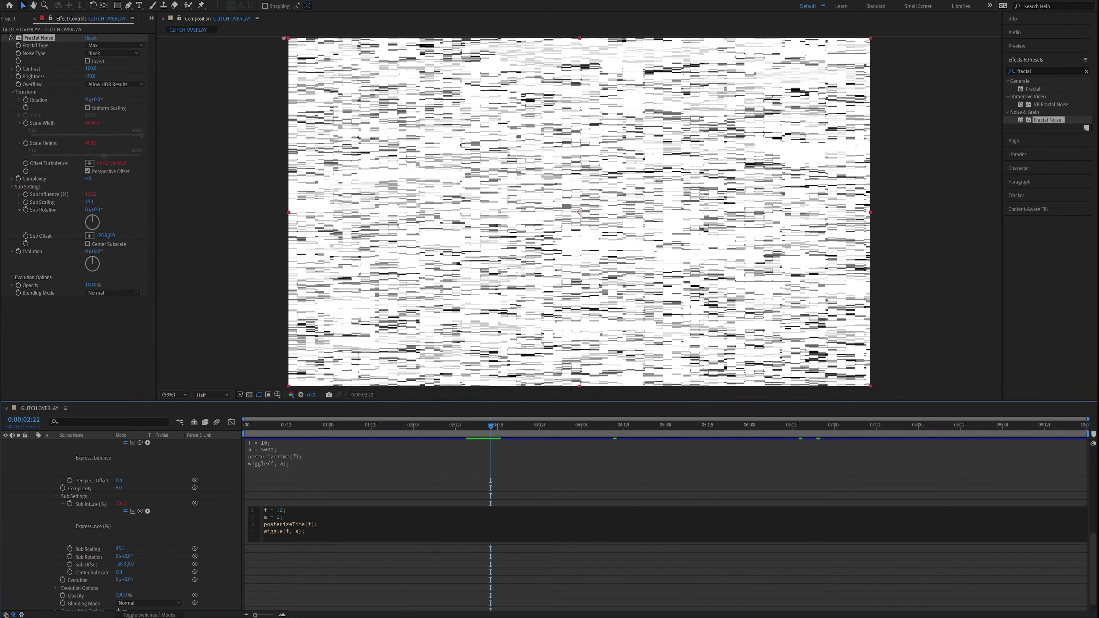
pyautogui.click(339, 485)
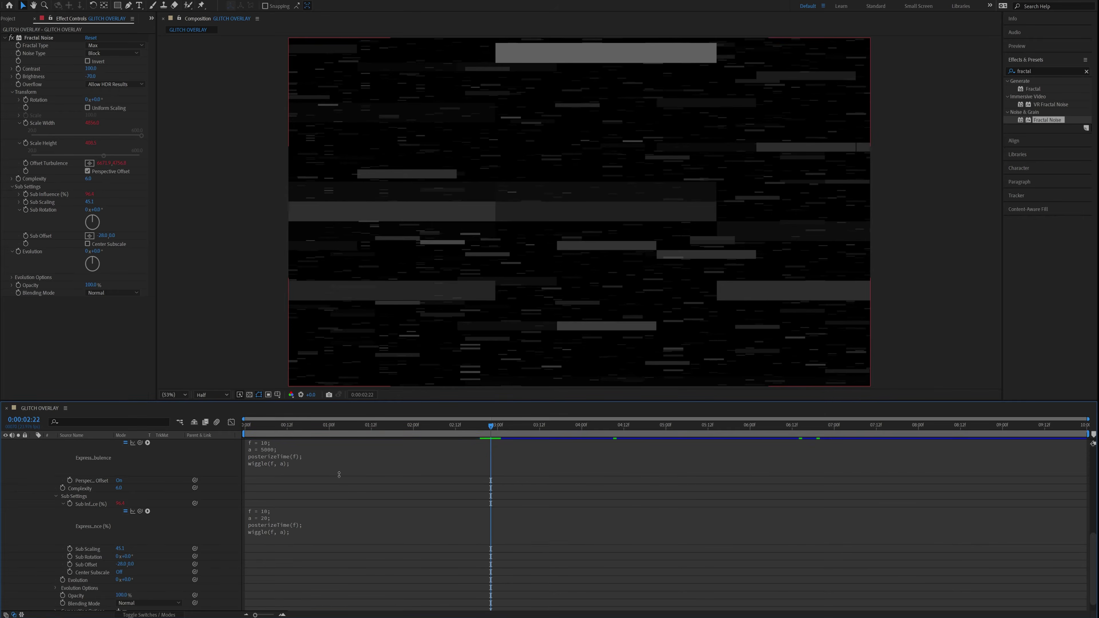
pyautogui.moveTo(489, 427)
pyautogui.mouseDown()
pyautogui.moveTo(477, 423)
pyautogui.moveTo(500, 419)
pyautogui.moveTo(489, 420)
pyautogui.mouseUp()
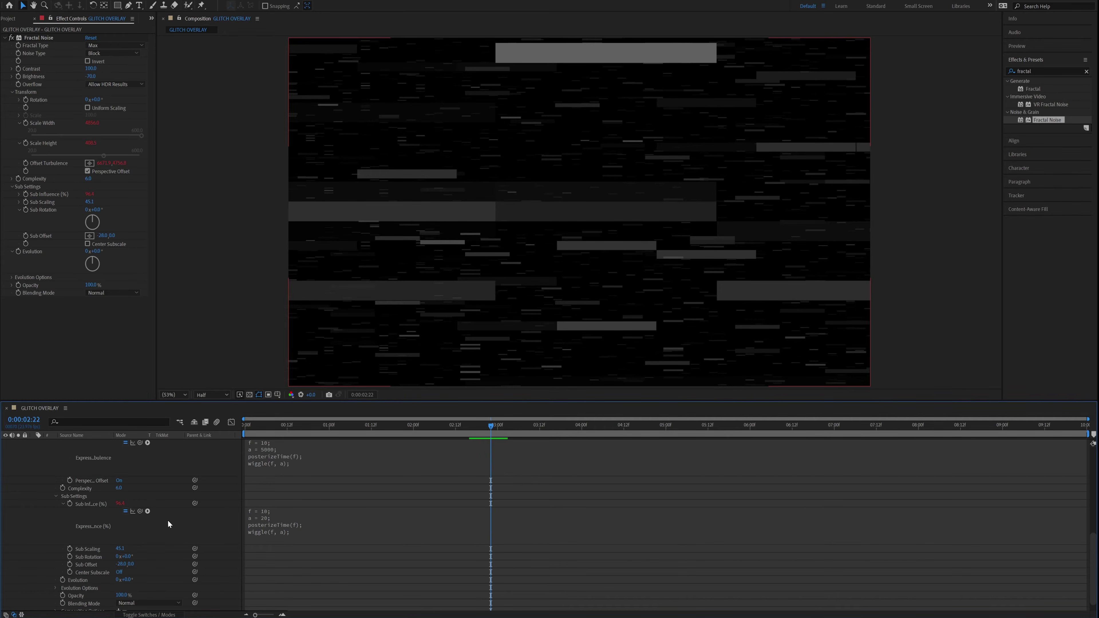
# Set Sub Scaling to 60 and preview the animation from the first frame.
pyautogui.moveTo(121, 550); pyautogui.dragTo(222, 537)
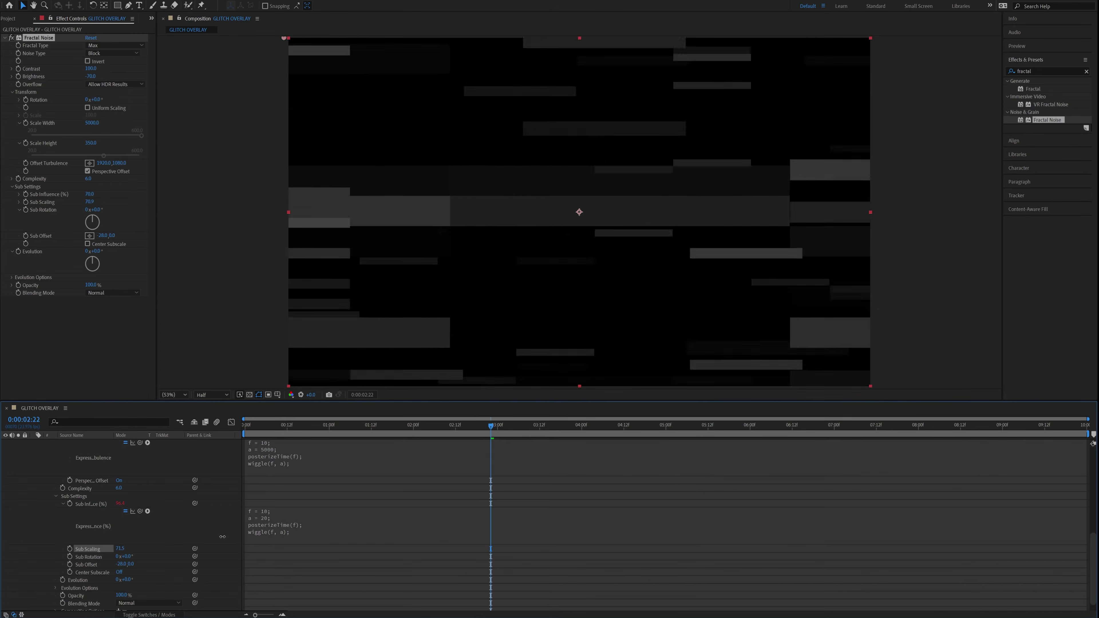
pyautogui.click(124, 549)
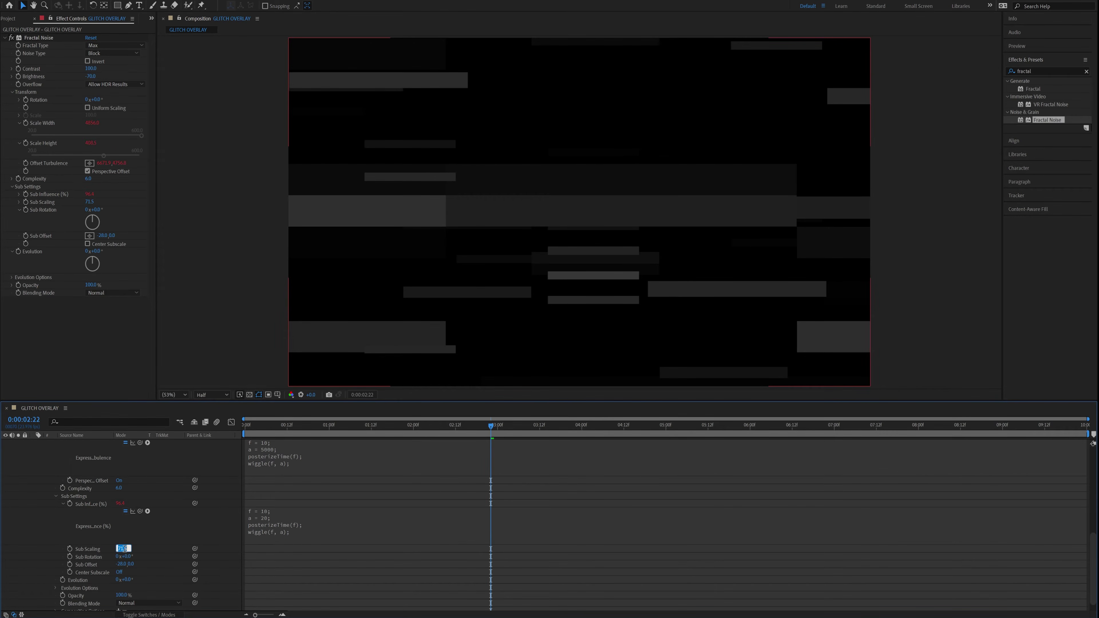
pyautogui.press('Return')
pyautogui.moveTo(313, 426); pyautogui.dragTo(176, 421)
pyautogui.press('space')
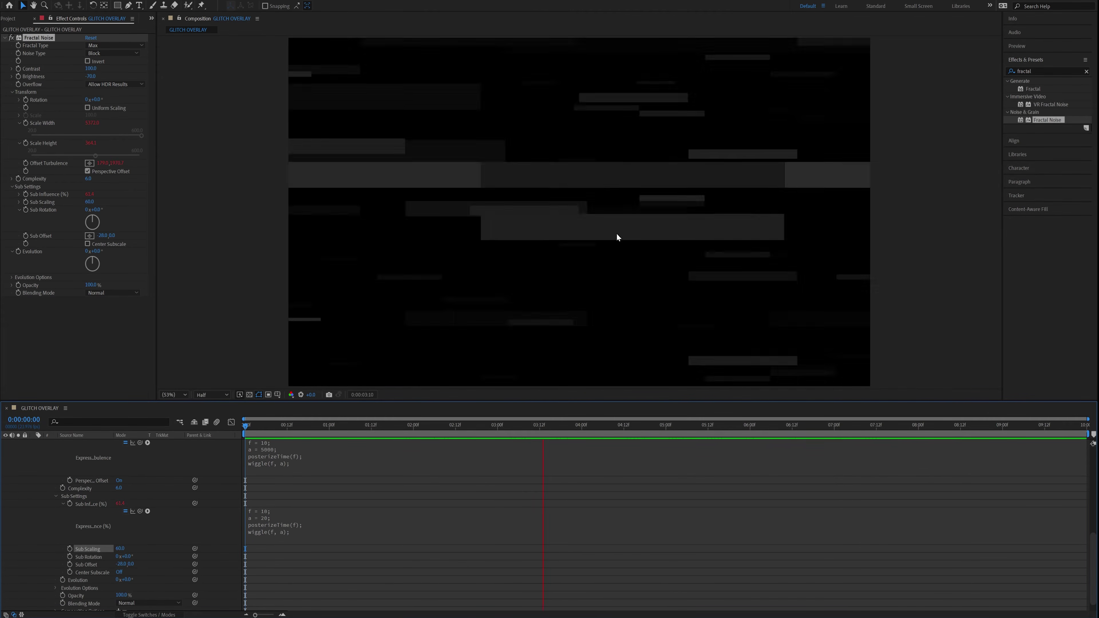
# Set the Fractal Noise Brightness to -34, previewing the animation between adjustments.
pyautogui.press('space')
pyautogui.scroll(3, 312, 500)
pyautogui.scroll(2, 312, 500)
pyautogui.press('space')
pyautogui.moveTo(86, 77); pyautogui.dragTo(104, 76)
pyautogui.press('space')
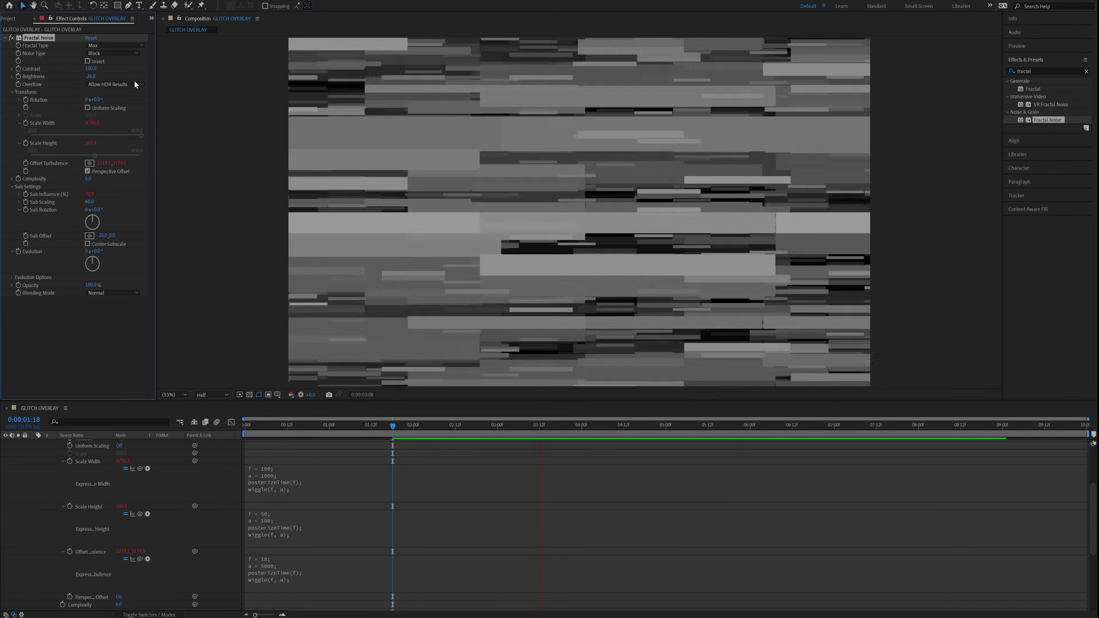
pyautogui.moveTo(91, 76)
pyautogui.mouseDown()
pyautogui.moveTo(74, 76)
pyautogui.moveTo(85, 76)
pyautogui.mouseUp()
pyautogui.click(323, 426)
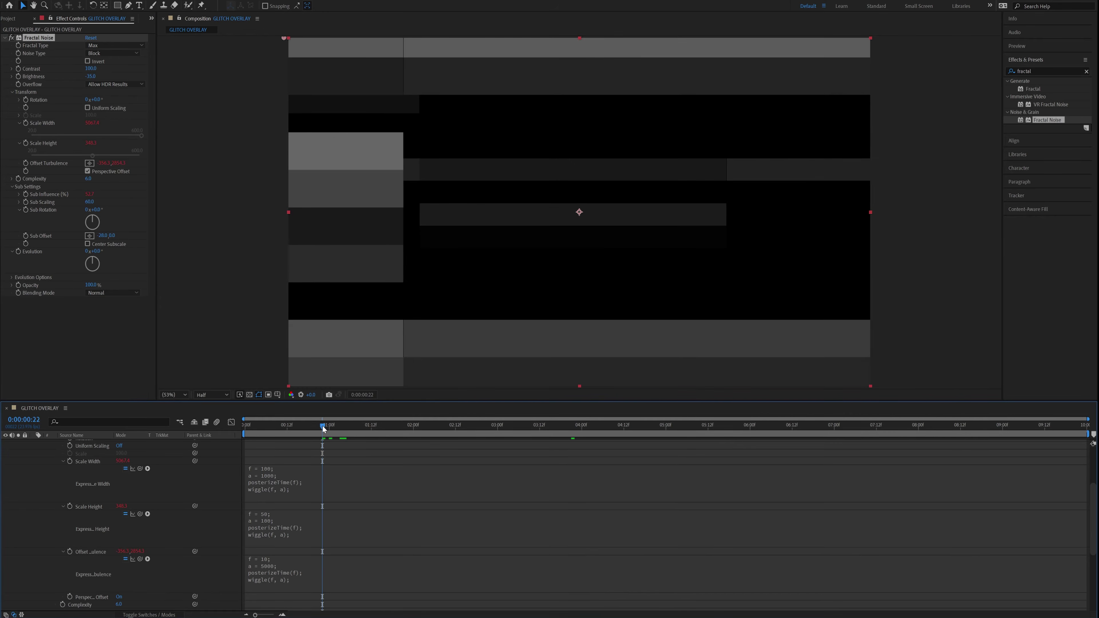
pyautogui.moveTo(94, 77); pyautogui.dragTo(99, 79)
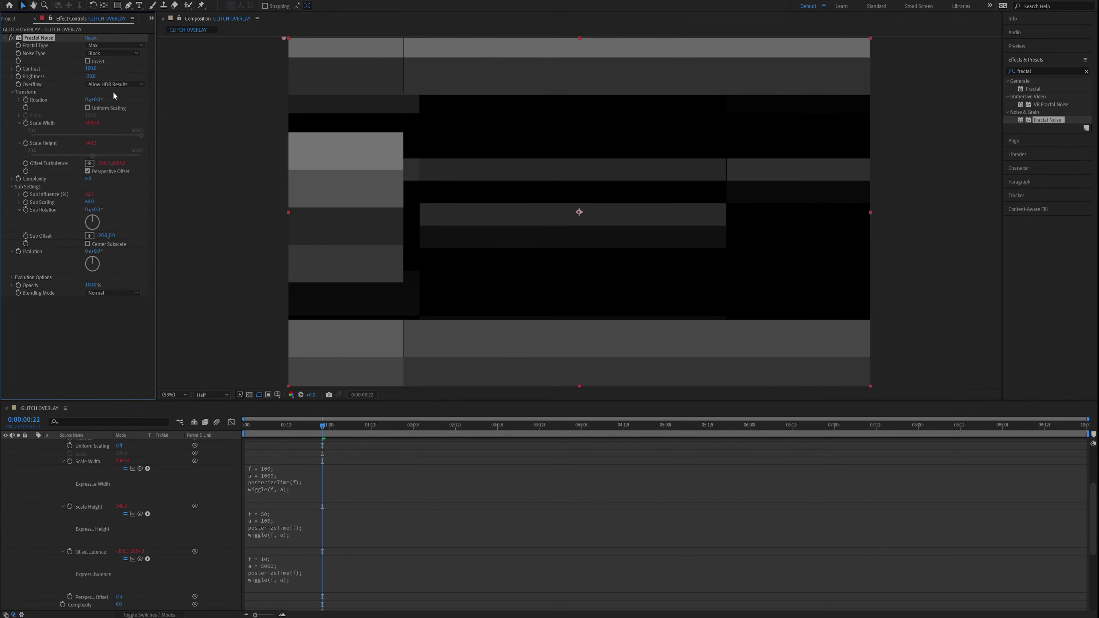
pyautogui.moveTo(92, 76); pyautogui.dragTo(89, 77)
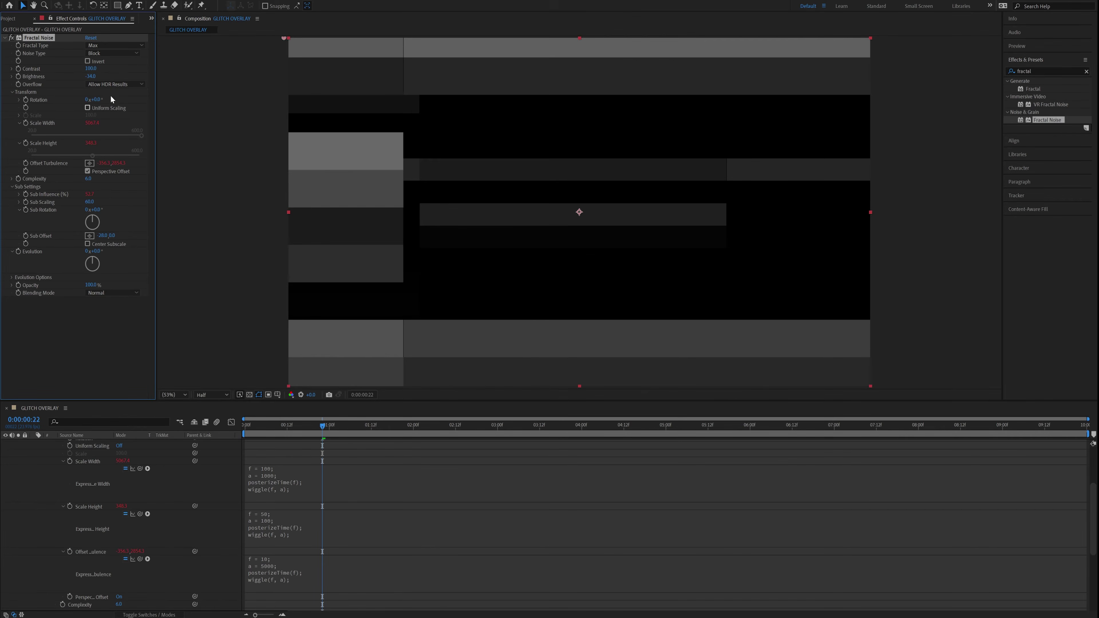
# Apply the copied wiggle expression, with f = 100 and a = 1000, to Brightness and preview the animation from the first frame.
pyautogui.keyDown('alt'); pyautogui.click(19, 77); pyautogui.keyUp('alt')
pyautogui.hotkey('ctrl', 'v')
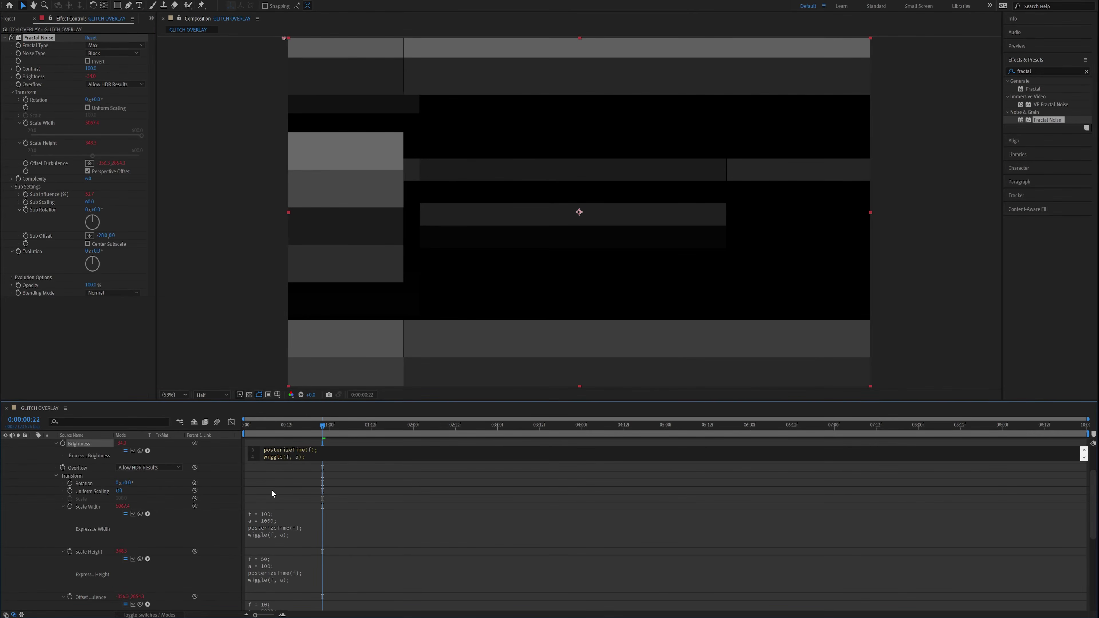
pyautogui.click(313, 463)
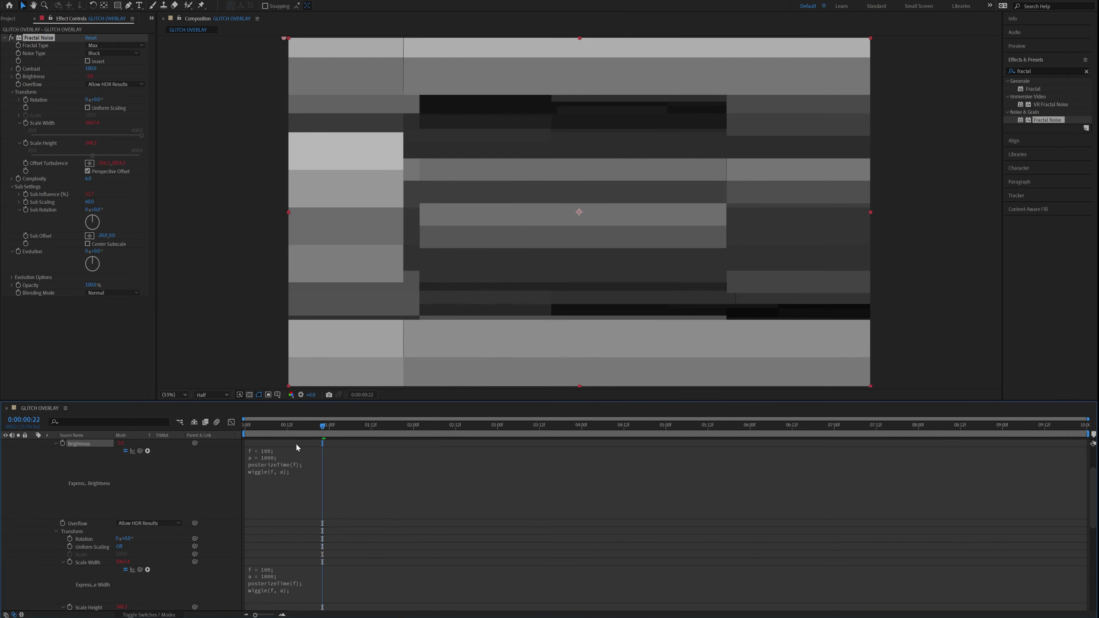
pyautogui.moveTo(297, 428); pyautogui.dragTo(197, 429)
pyautogui.press('space')
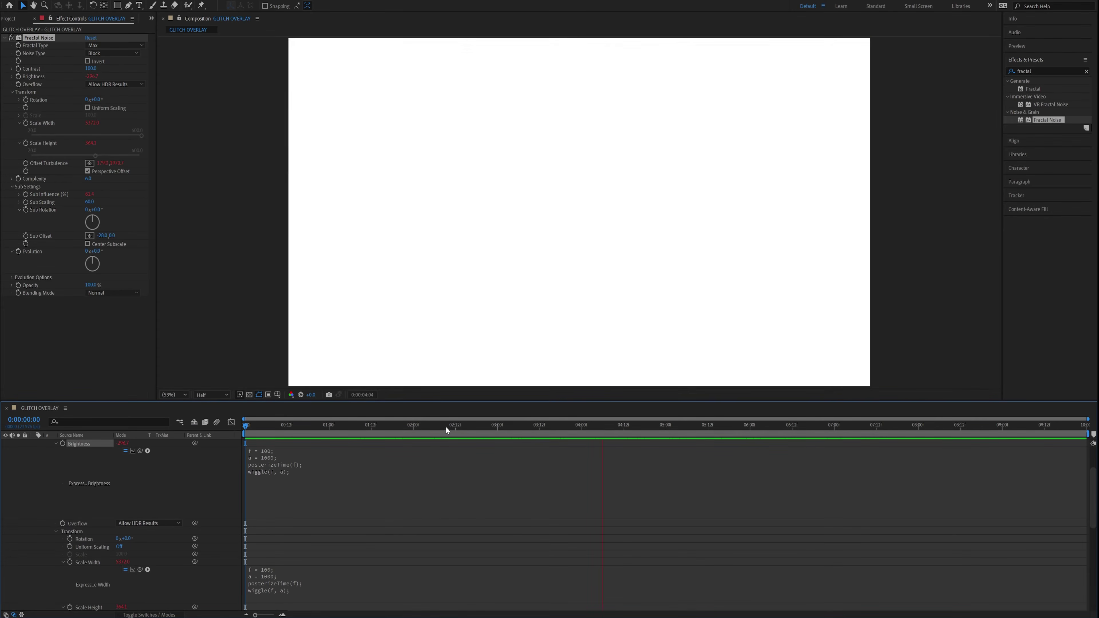
# In the Brightness expression, set a to 50 and preview the animation with the Composition view temporarily maximized.
pyautogui.press('space')
pyautogui.moveTo(364, 426); pyautogui.dragTo(270, 432)
pyautogui.click(271, 459)
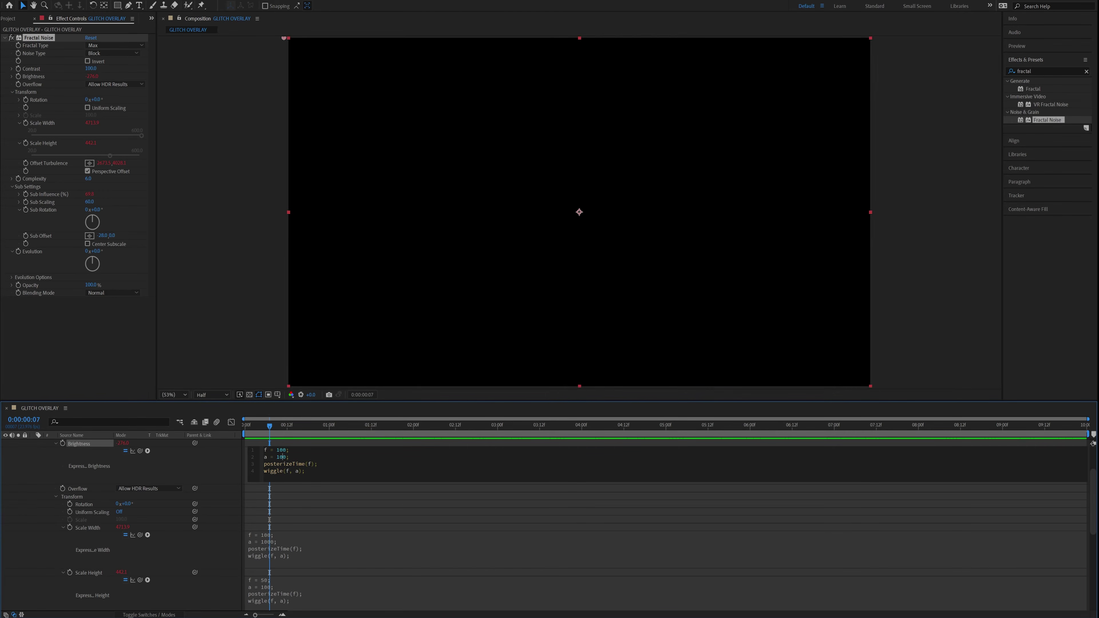
pyautogui.press('KP_Enter')
pyautogui.press('space')
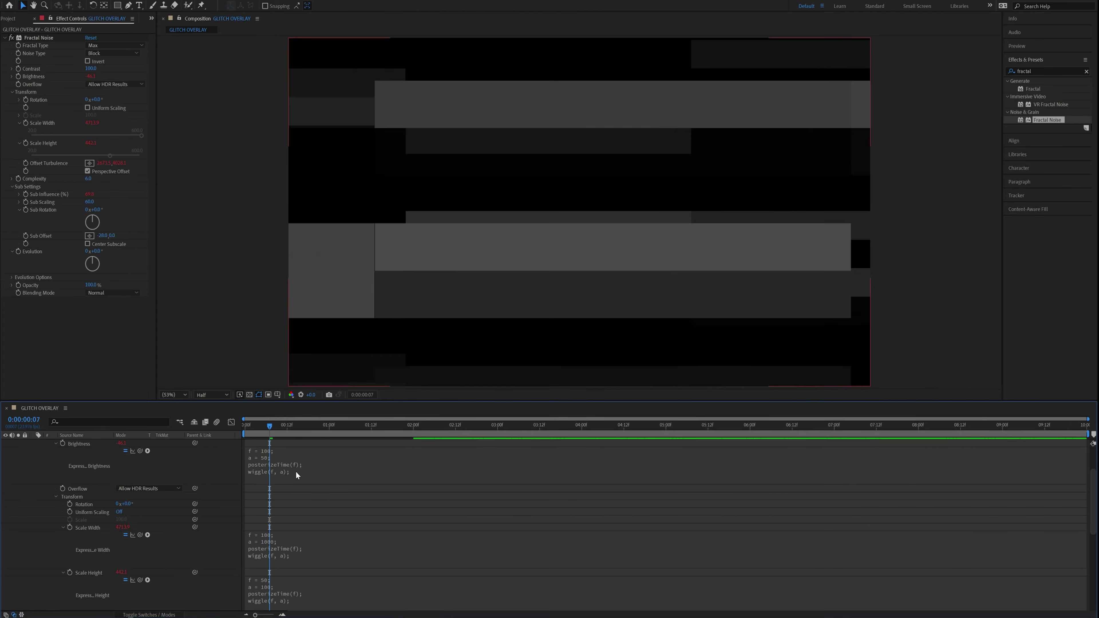
pyautogui.press('`')
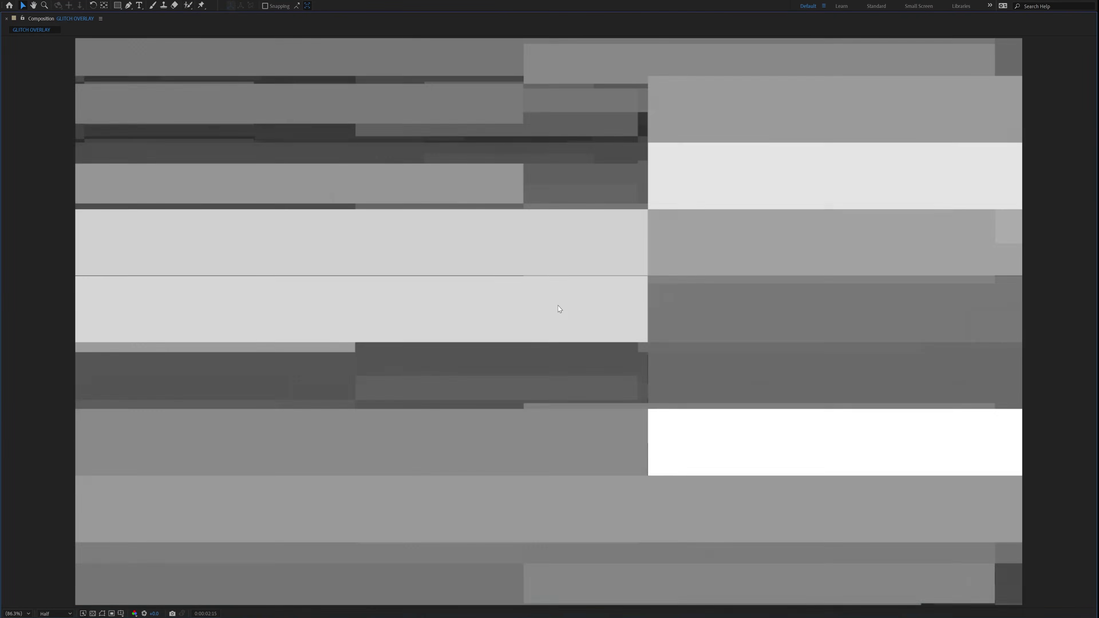
pyautogui.press('`')
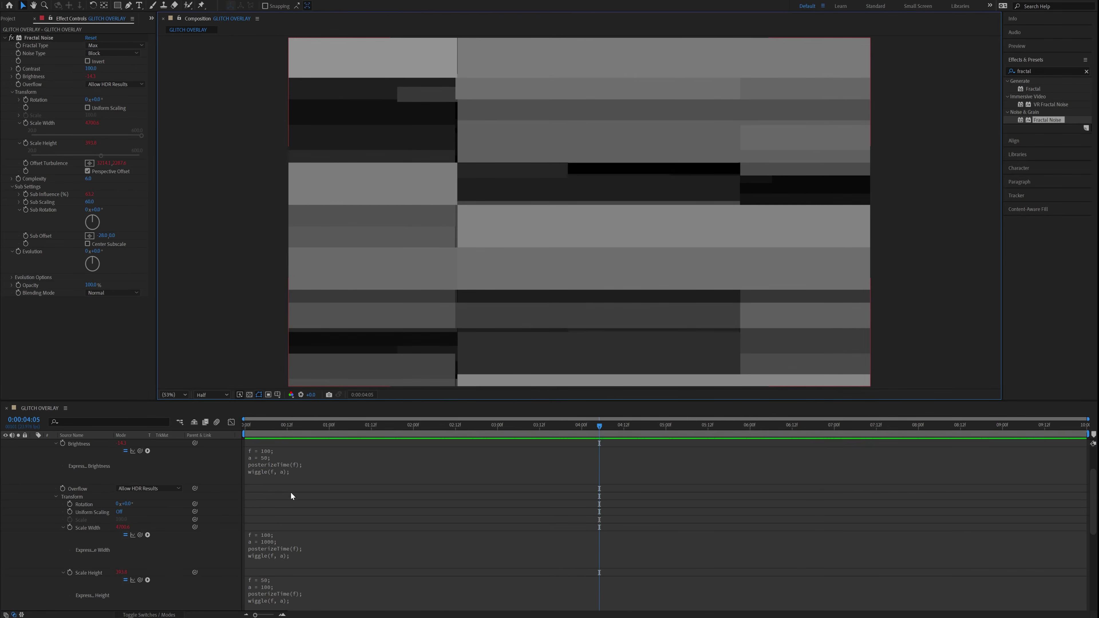
# In the Brightness expression, set f to 10 and a to 100, and preview the animation in a temporarily maximized view.
pyautogui.scroll(3, 290, 491)
pyautogui.click(285, 509)
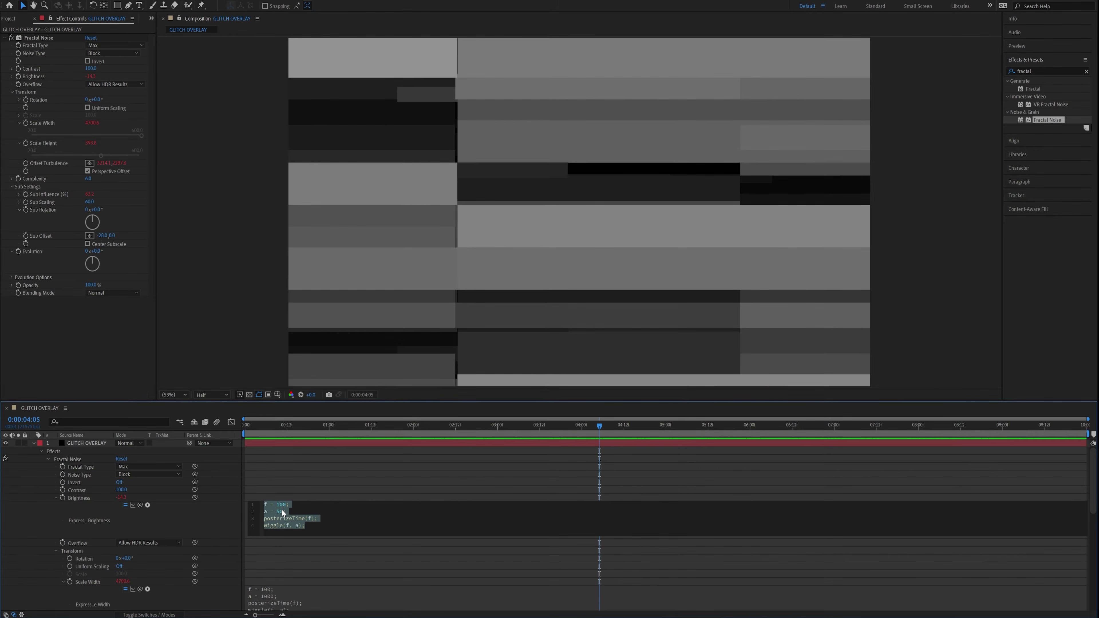
pyautogui.click(281, 505)
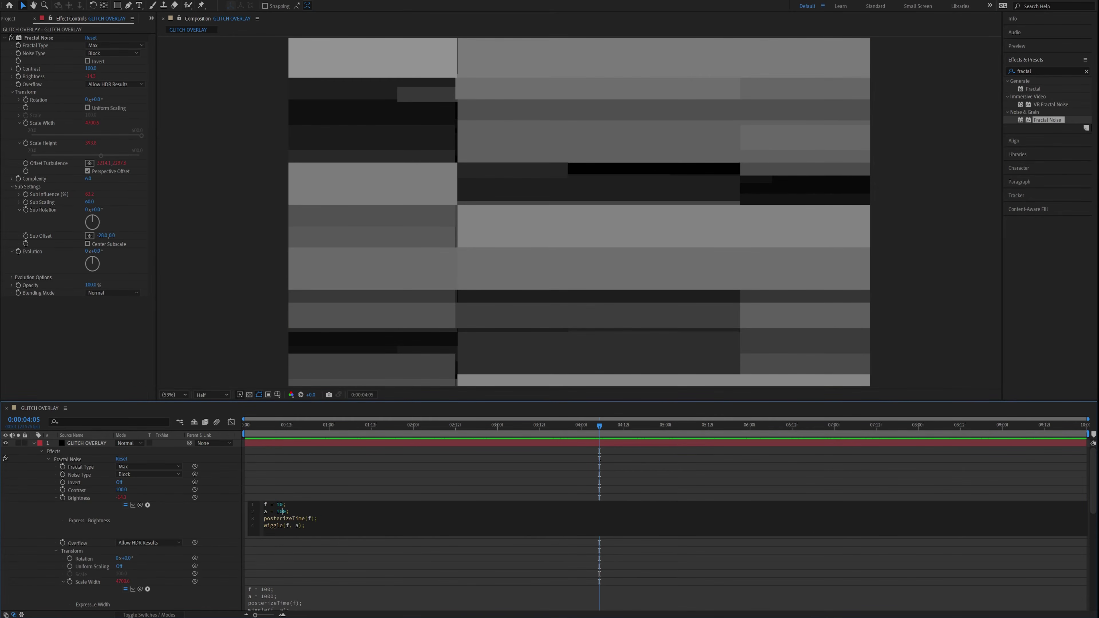
pyautogui.click(305, 487)
pyautogui.press('space')
pyautogui.press('`')
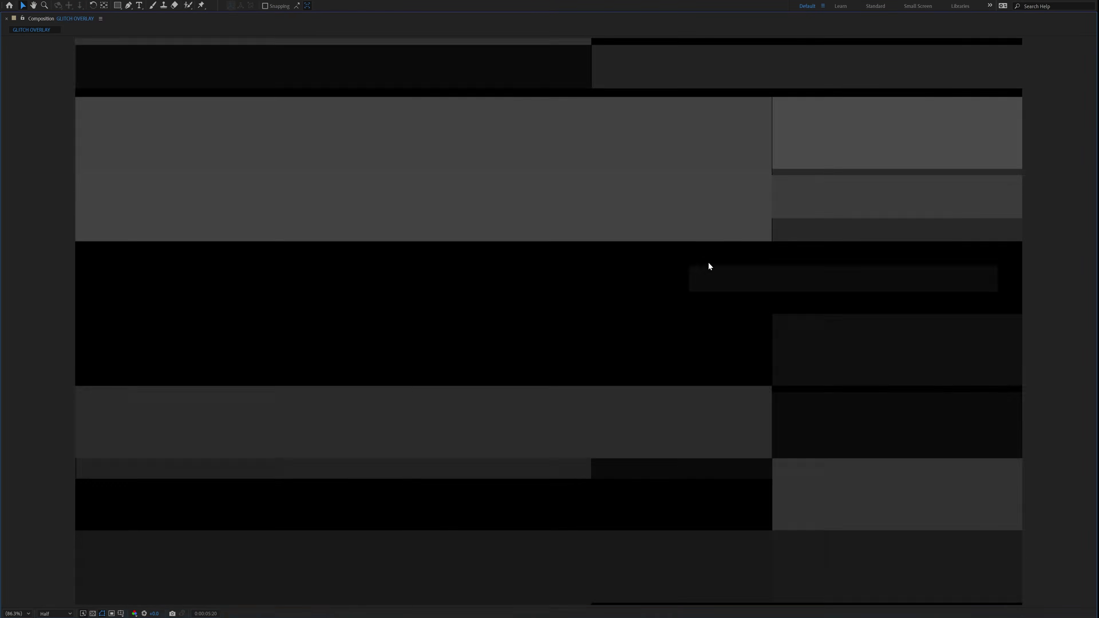
pyautogui.press('`')
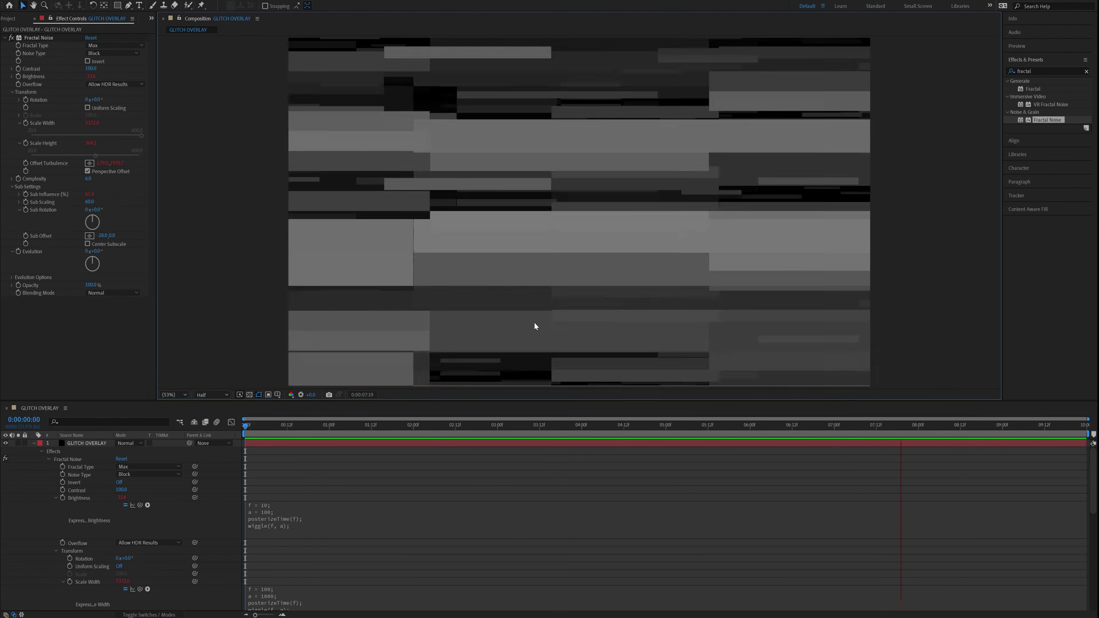
pyautogui.press('space')
# Try a much higher Sub Scaling value and preview the animation.
pyautogui.scroll(-5, 260, 446)
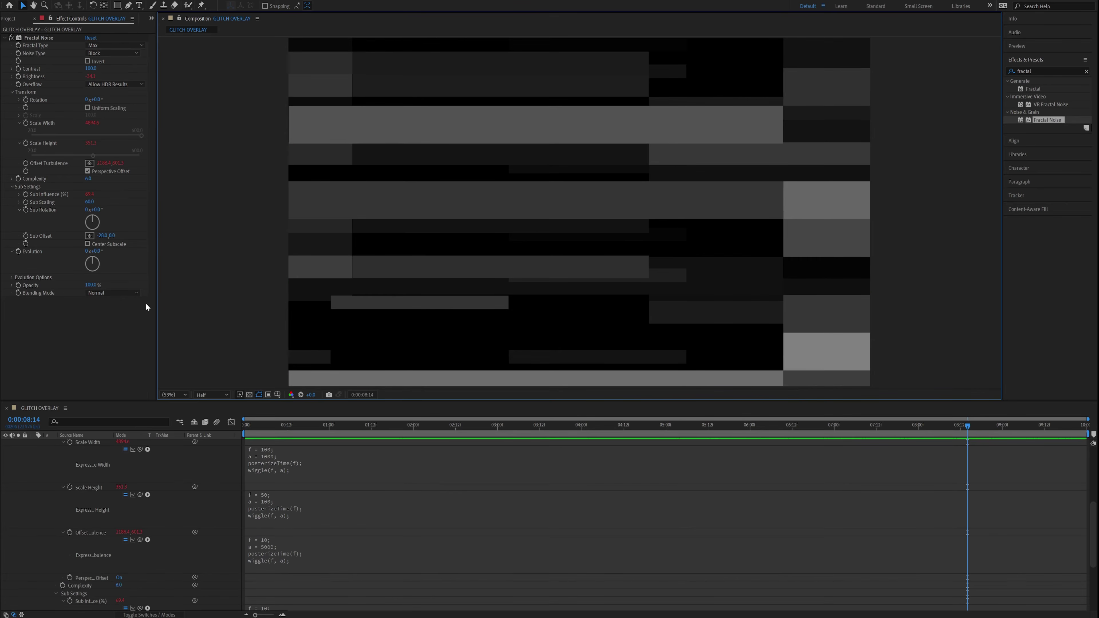
pyautogui.press('space')
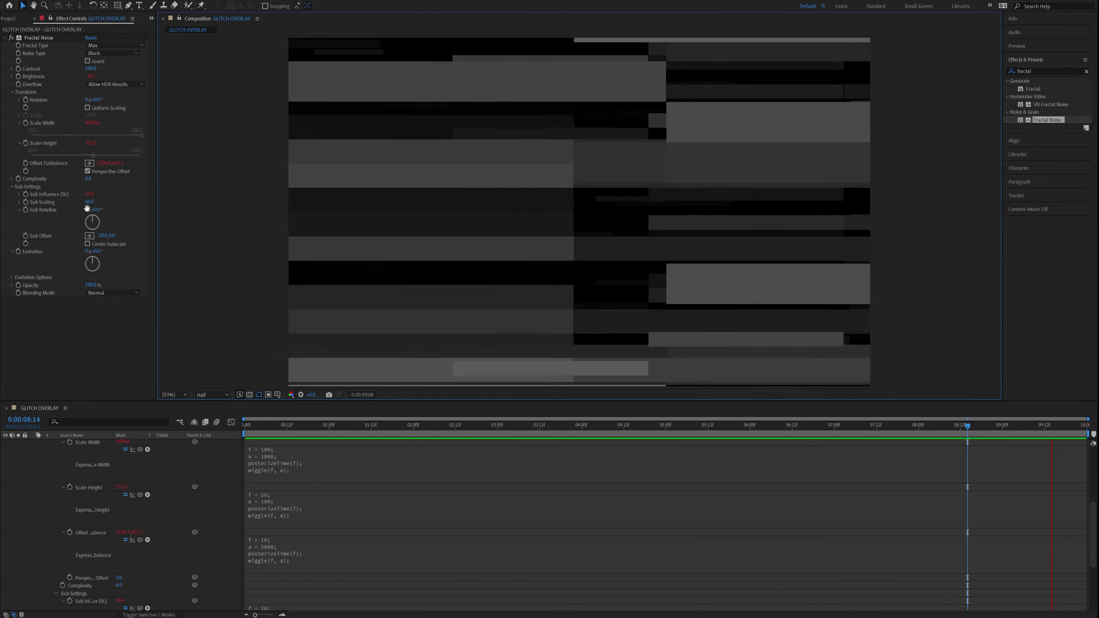
pyautogui.press('space')
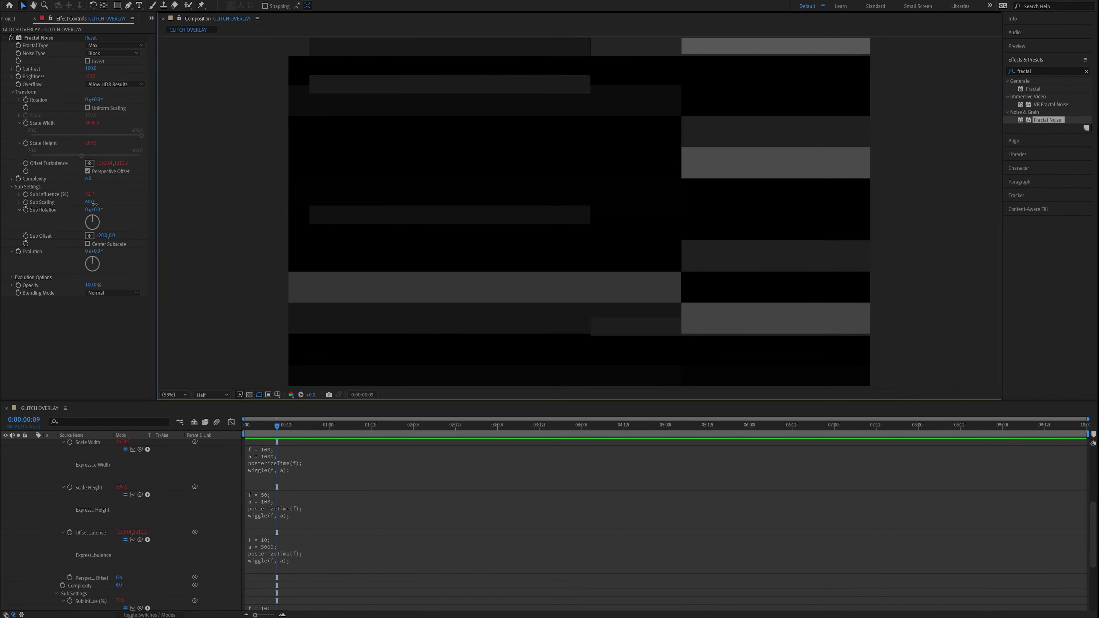
pyautogui.press('space')
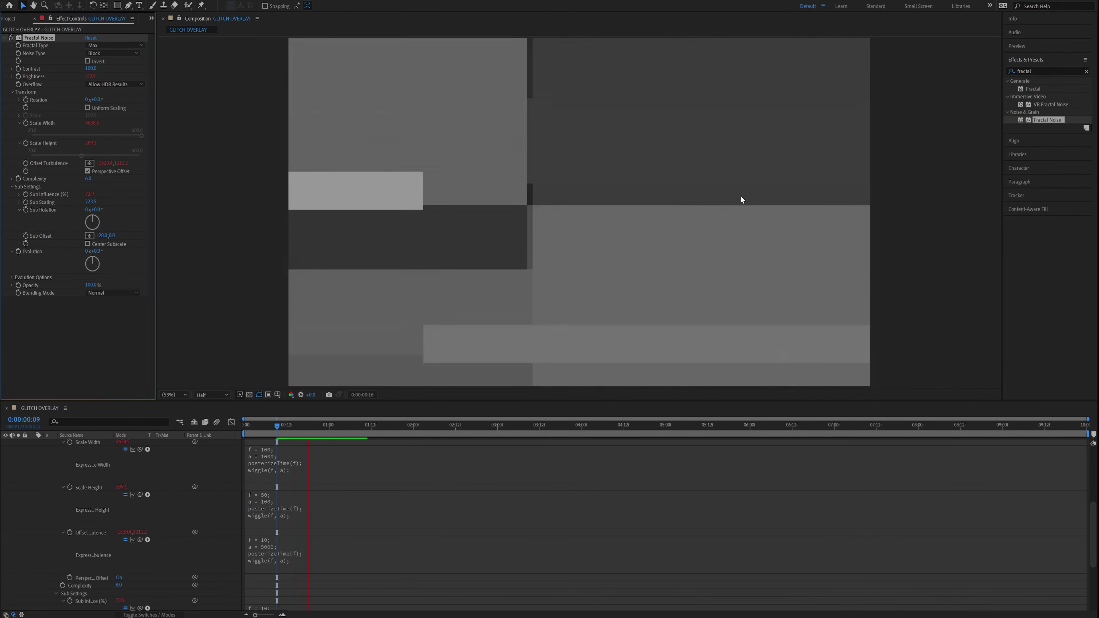
pyautogui.press('space')
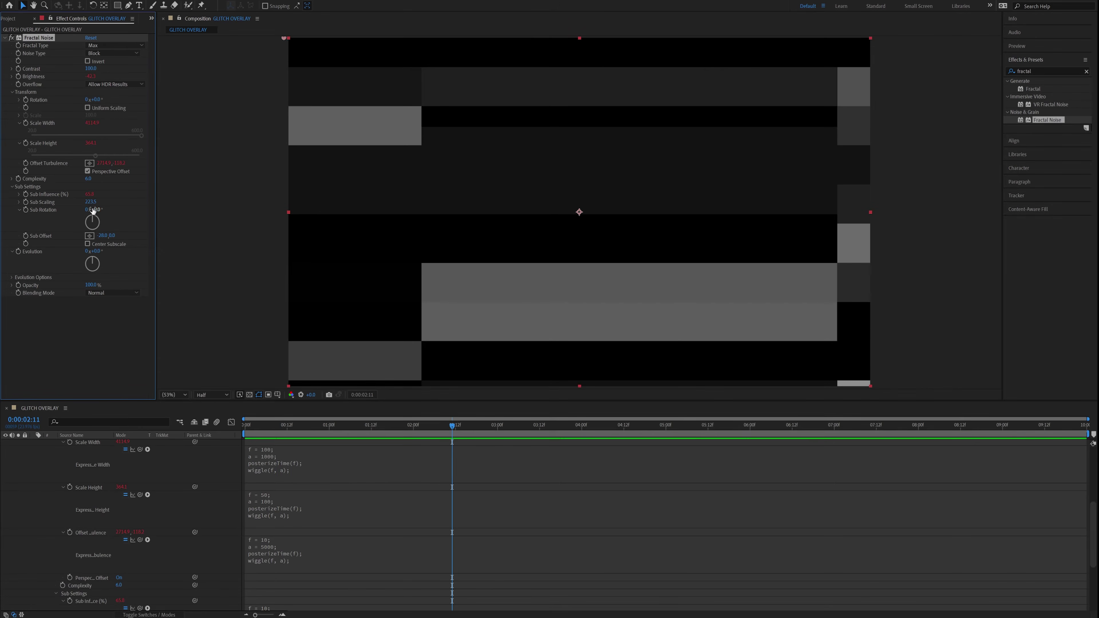
# Set Sub Scaling to 50 and preview the animation.
pyautogui.moveTo(93, 204); pyautogui.dragTo(3, 210)
pyautogui.click(92, 204)
pyautogui.write('50')
pyautogui.press('Return')
pyautogui.press('space')
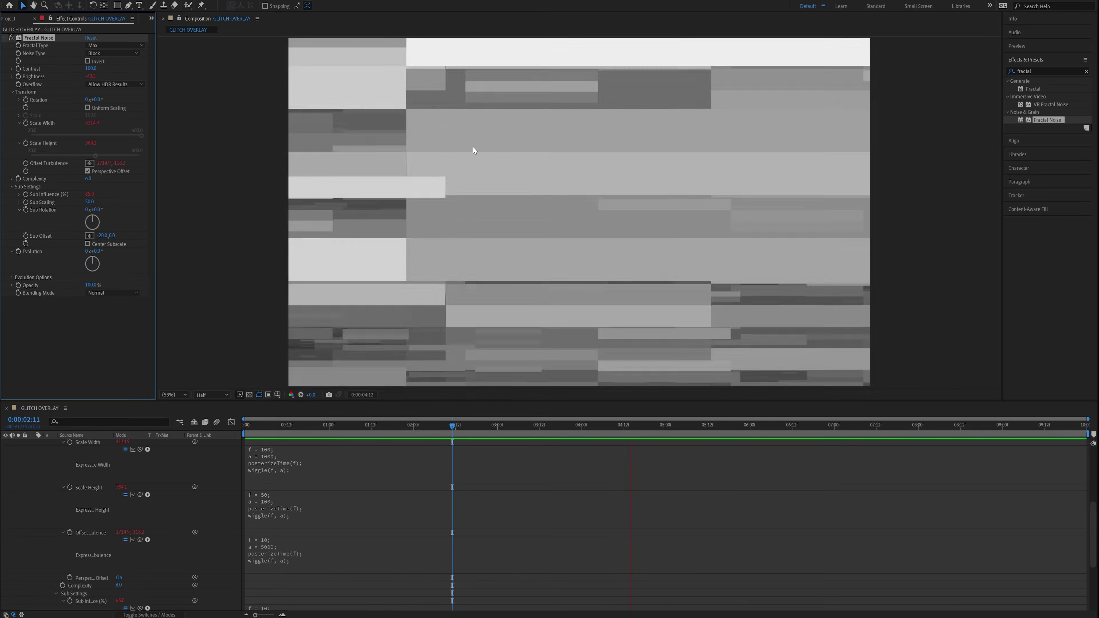
pyautogui.click(92, 202)
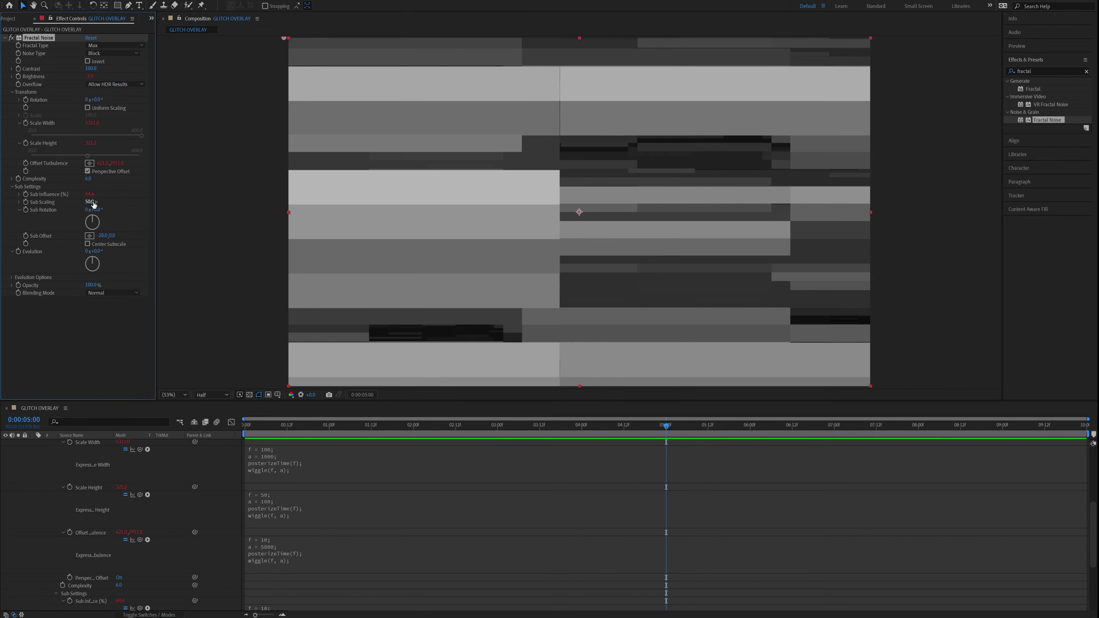
# Give Sub Scaling the posterized wiggle expression with f = 100 and a = 1000, and preview the animation from the start.
pyautogui.keyDown('alt'); pyautogui.click(27, 202); pyautogui.keyUp('alt')
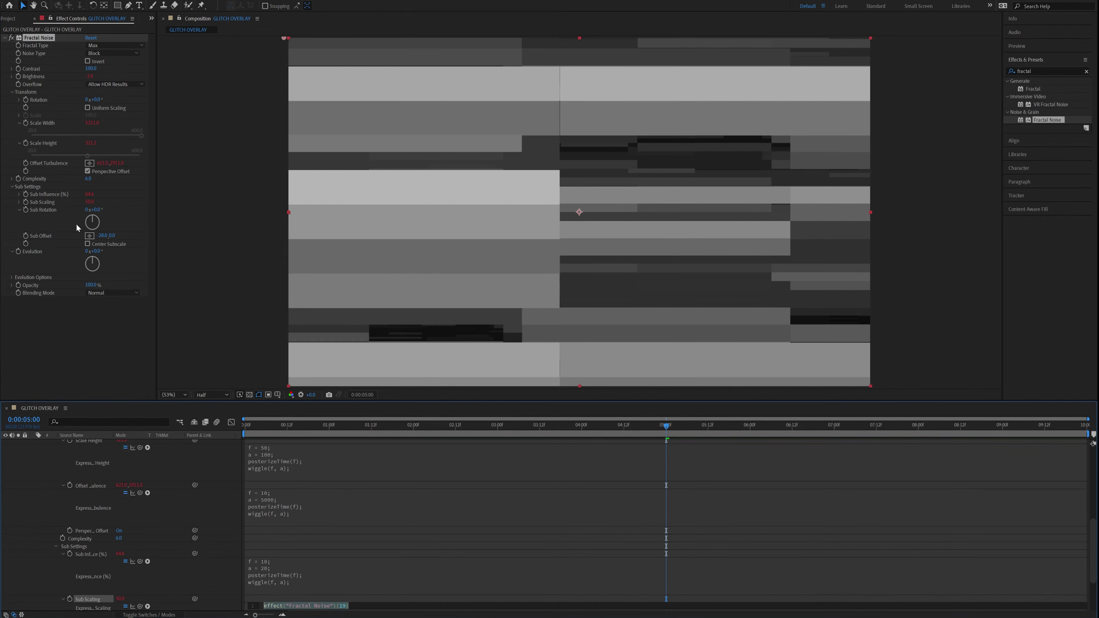
pyautogui.scroll(-3, 353, 542)
pyautogui.write('f = 100; a = 1000; posterizeTime(f); wiggle(f, a);')
pyautogui.moveTo(304, 563); pyautogui.dragTo(304, 576)
pyautogui.click(282, 535)
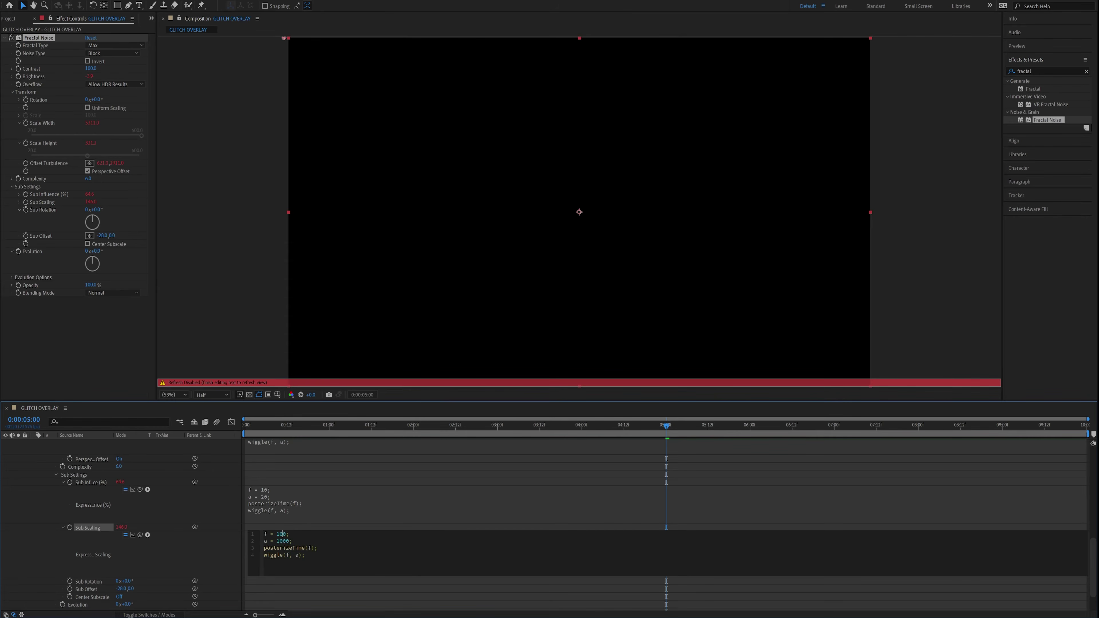
pyautogui.click(326, 505)
pyautogui.moveTo(283, 430); pyautogui.dragTo(245, 428)
pyautogui.press('space')
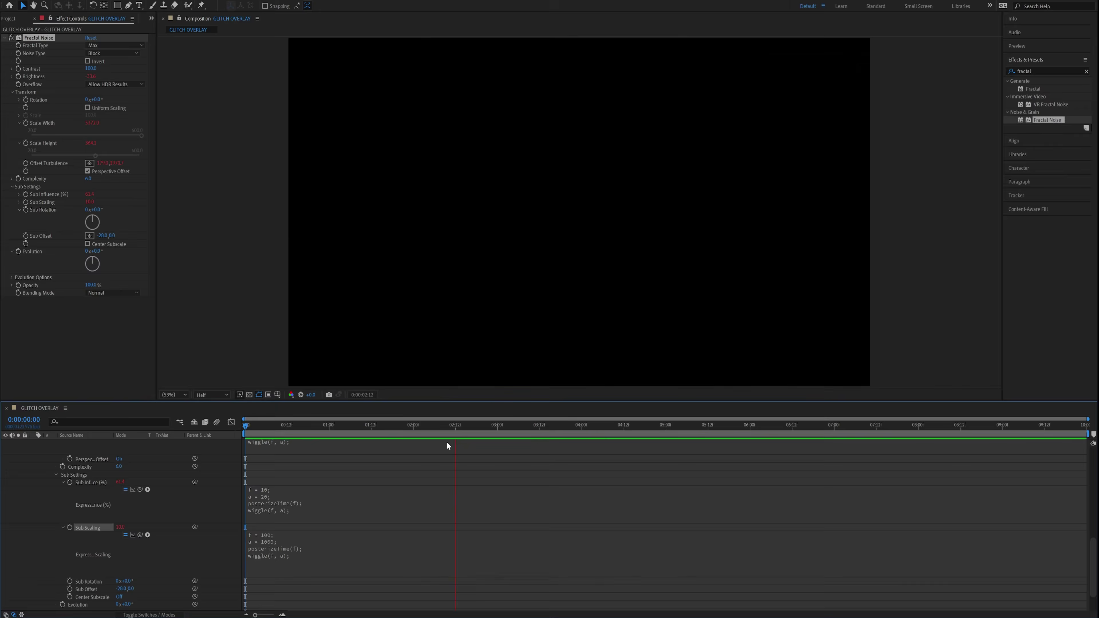
pyautogui.press('space')
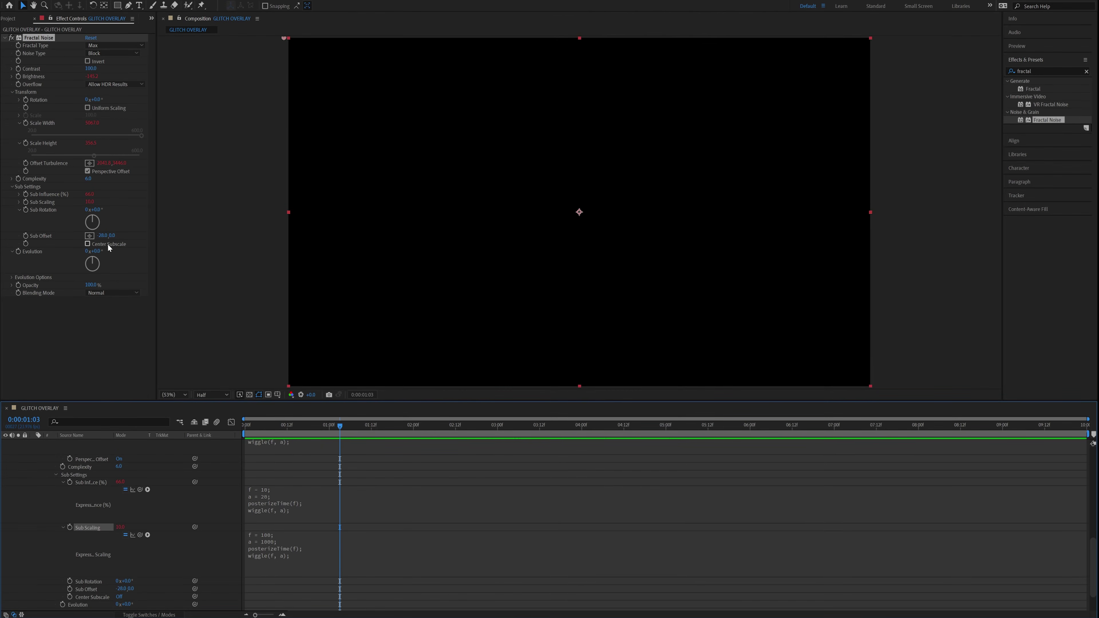
# Shift the noise's horizontal Sub Offset, and give Evolution the posterized wiggle expression with f = 100 and a = 1000.
pyautogui.moveTo(347, 427); pyautogui.dragTo(356, 421)
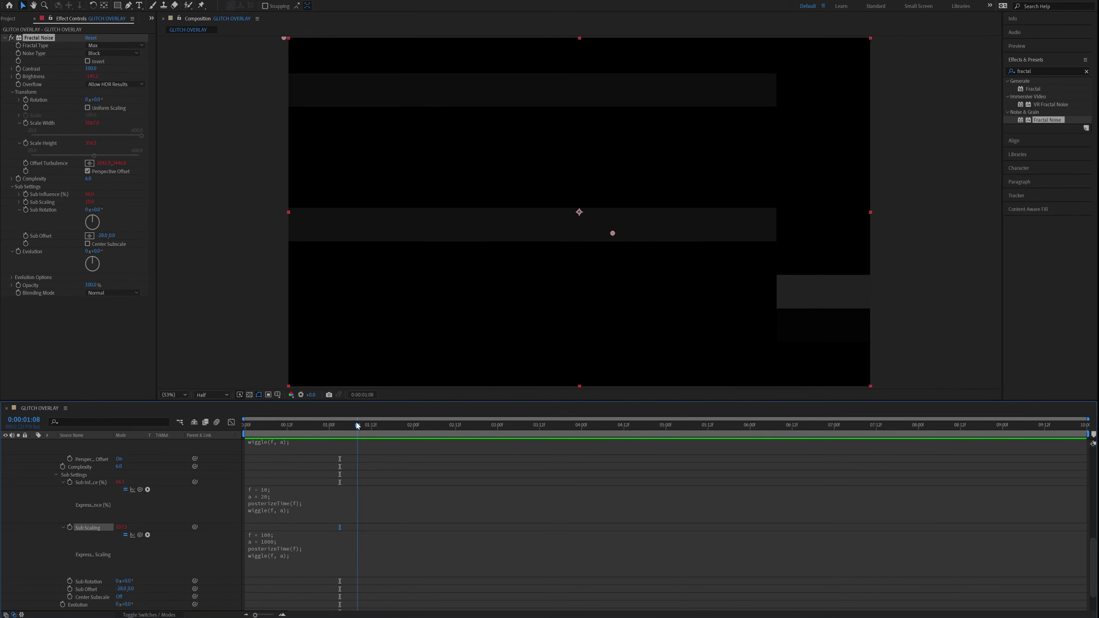
pyautogui.moveTo(103, 238); pyautogui.dragTo(132, 254)
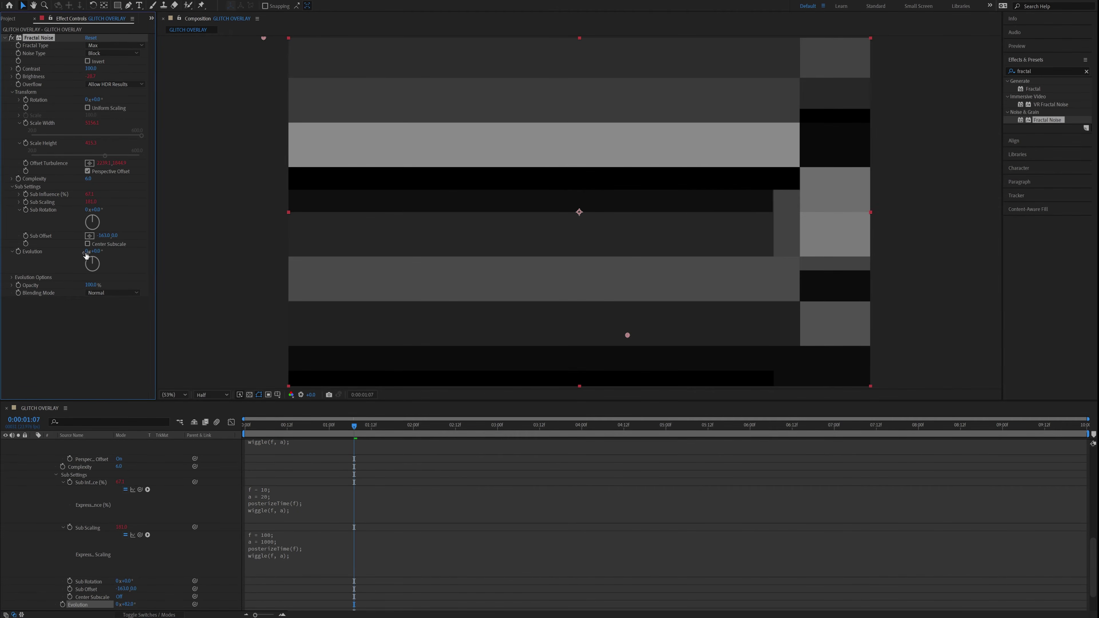
pyautogui.keyDown('alt'); pyautogui.click(18, 252); pyautogui.keyUp('alt')
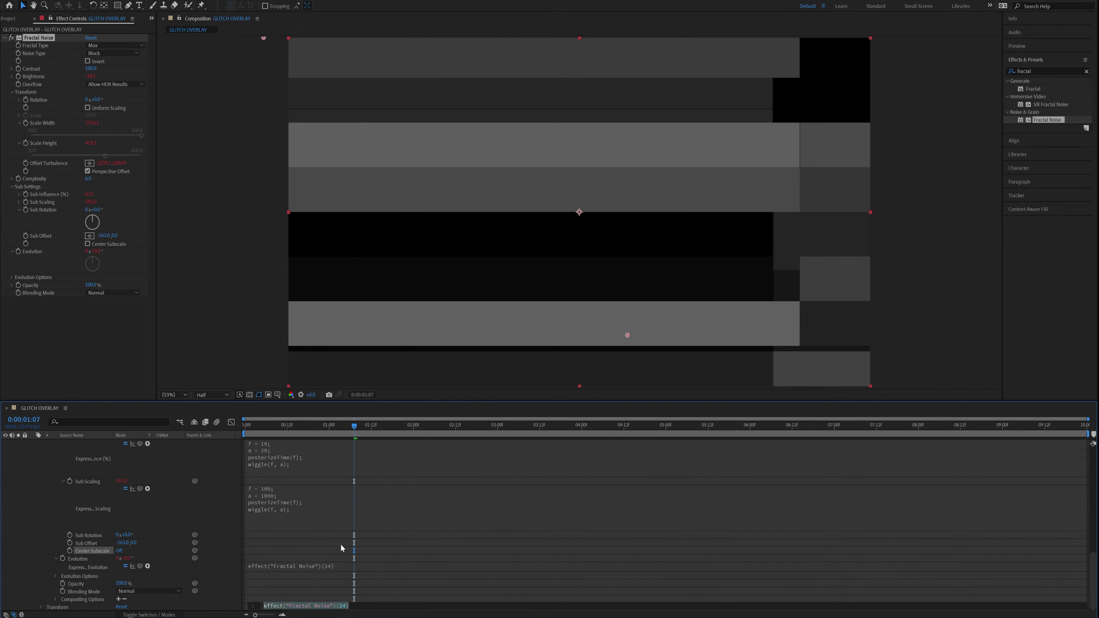
pyautogui.write('f = 100; a = 1000; posterizeTime(f); wiggle(f, a);')
pyautogui.press('KP_Enter')
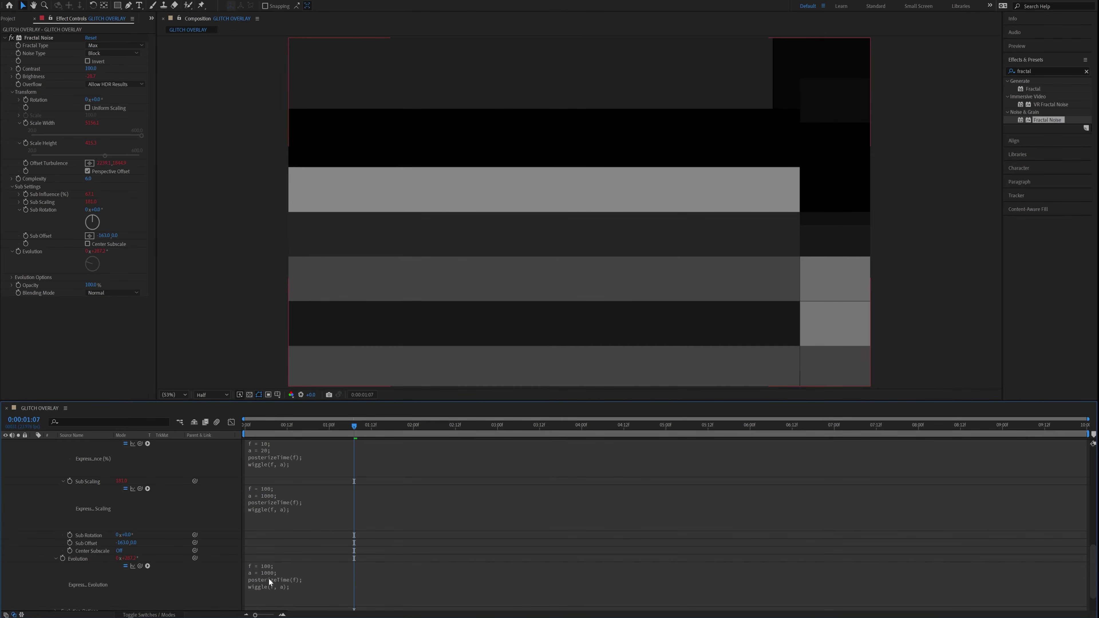
# Preview the animation from the first frame with the Composition view temporarily maximized.
pyautogui.press('Home')
pyautogui.press('space')
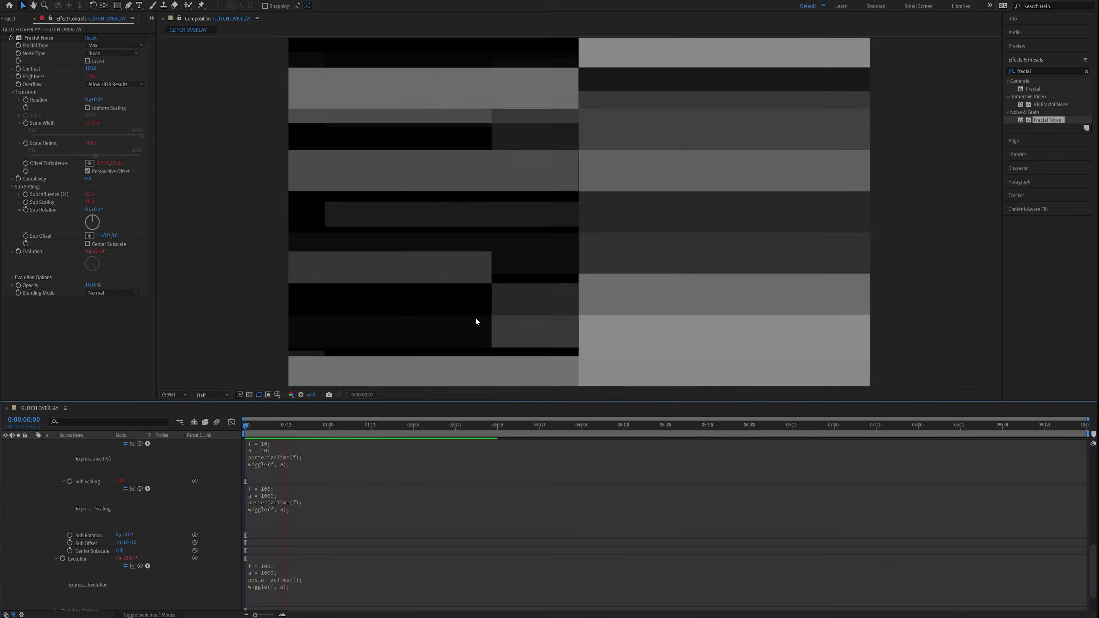
pyautogui.press('`')
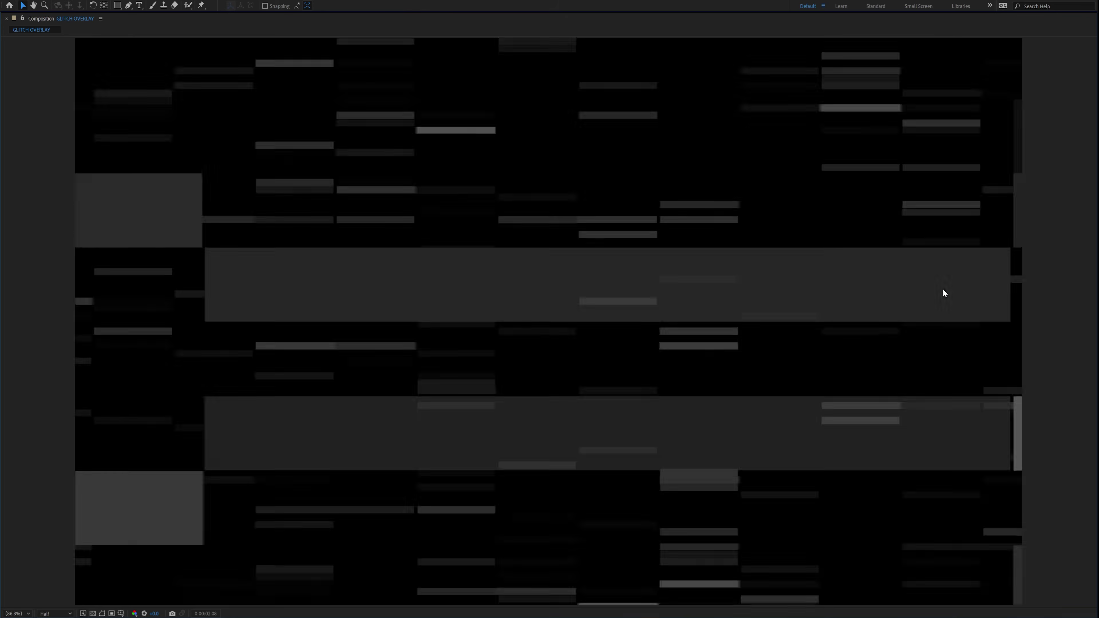
pyautogui.press('space')
pyautogui.press('`')
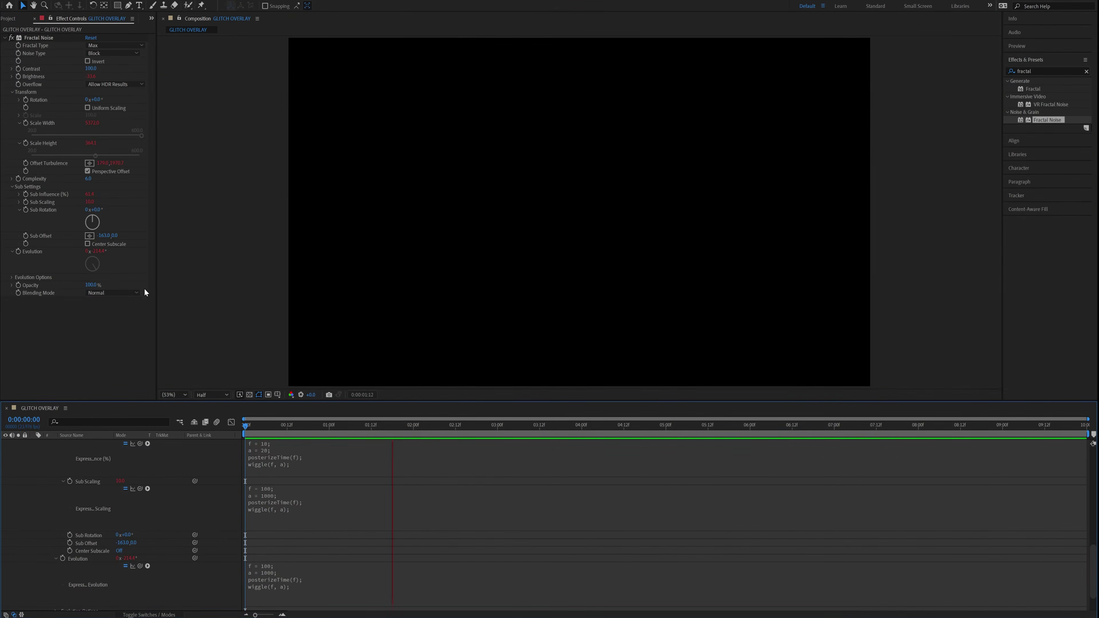
pyautogui.press('space')
# Apply the Linear Color Key effect to the GLITCH OVERLAY layer and set its Key Color to black.
pyautogui.click(1046, 68)
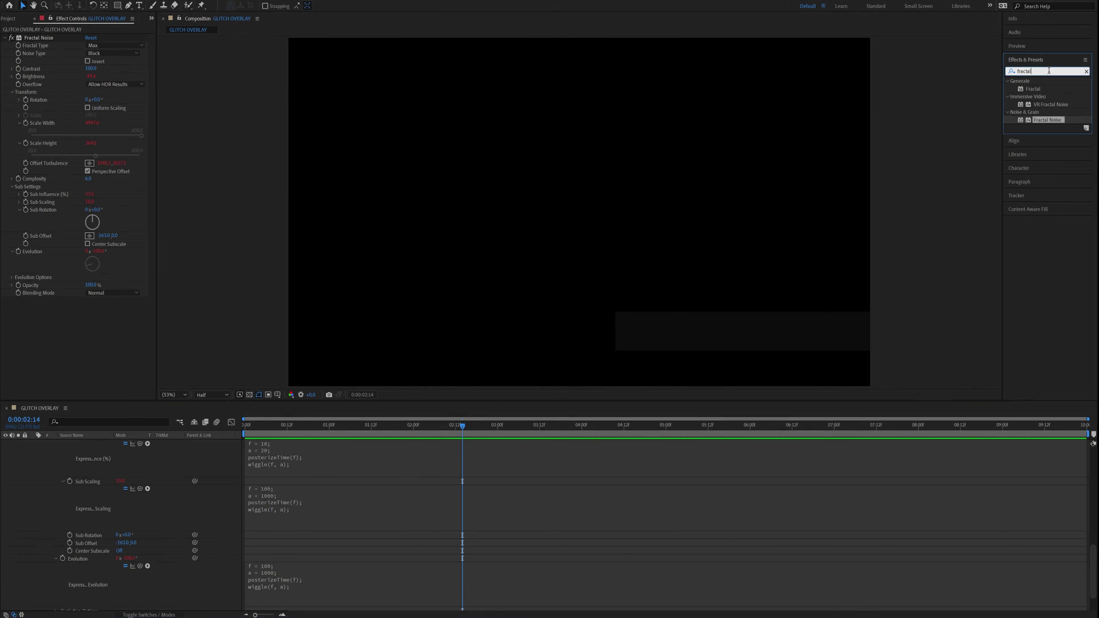
pyautogui.write('linear')
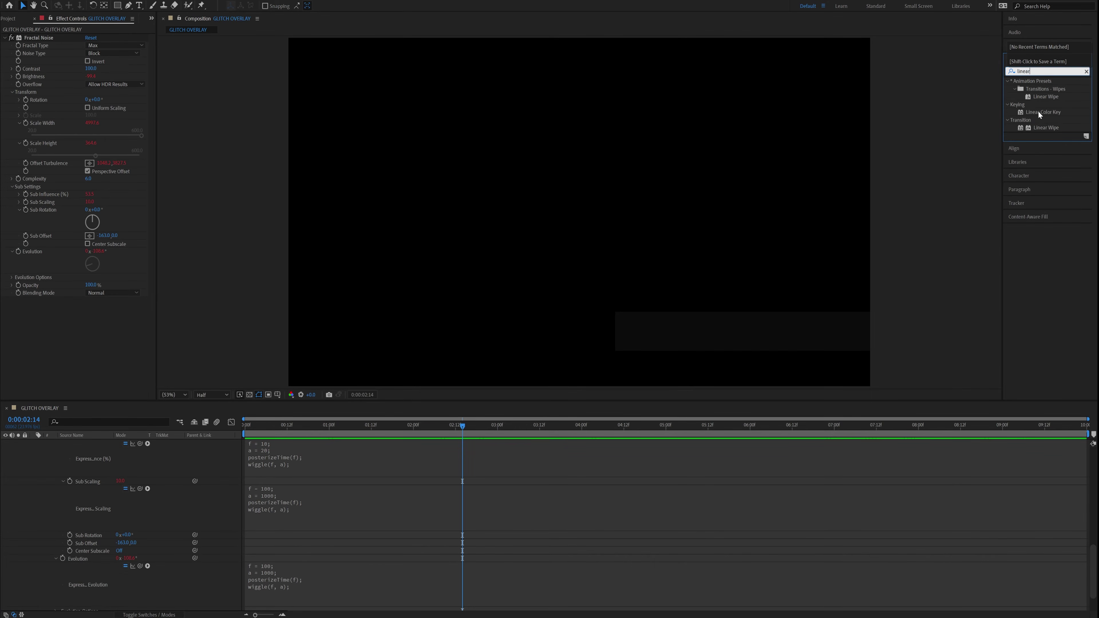
pyautogui.click(1039, 112)
pyautogui.moveTo(1048, 116); pyautogui.dragTo(427, 236)
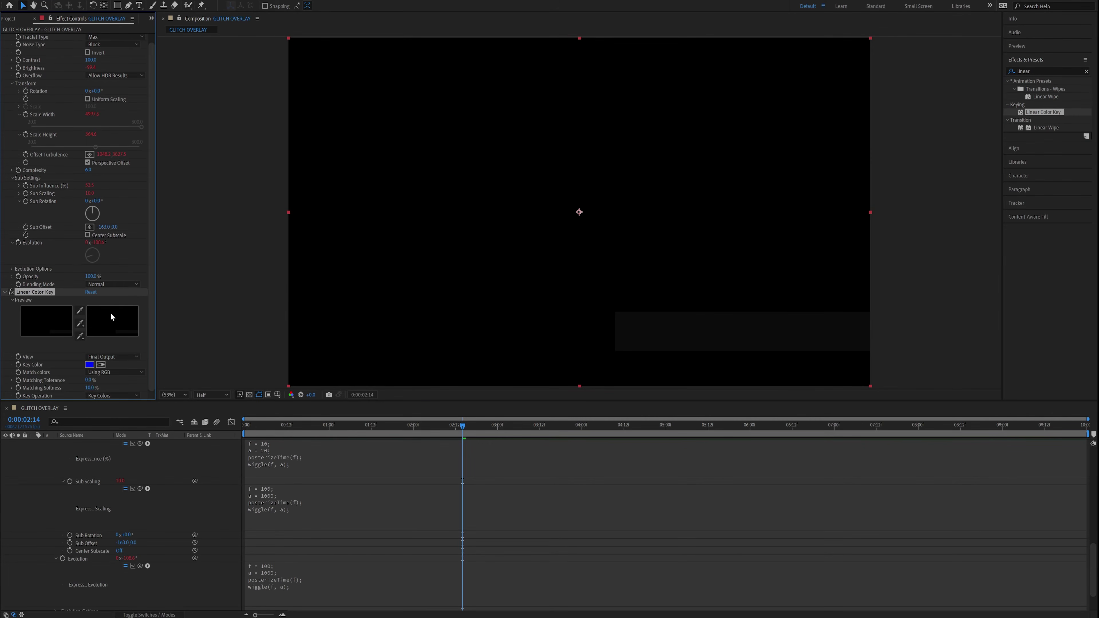
pyautogui.click(89, 365)
pyautogui.moveTo(499, 276); pyautogui.dragTo(379, 438)
pyautogui.click(629, 251)
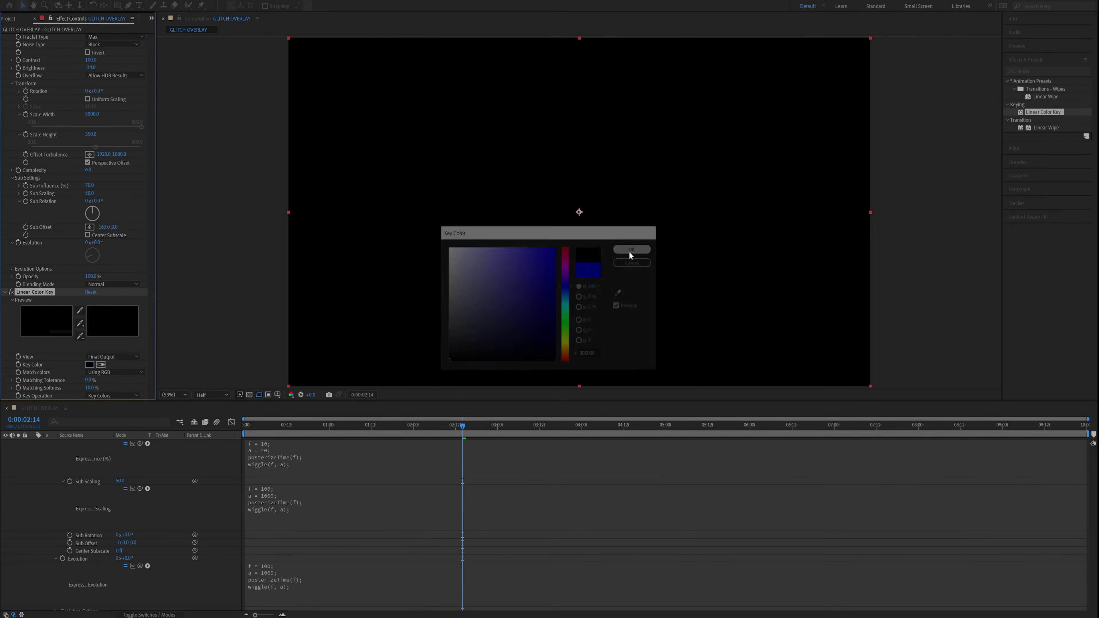
# Check the keyed overlay's transparency against the transparency grid and preview the animation.
pyautogui.click(250, 395)
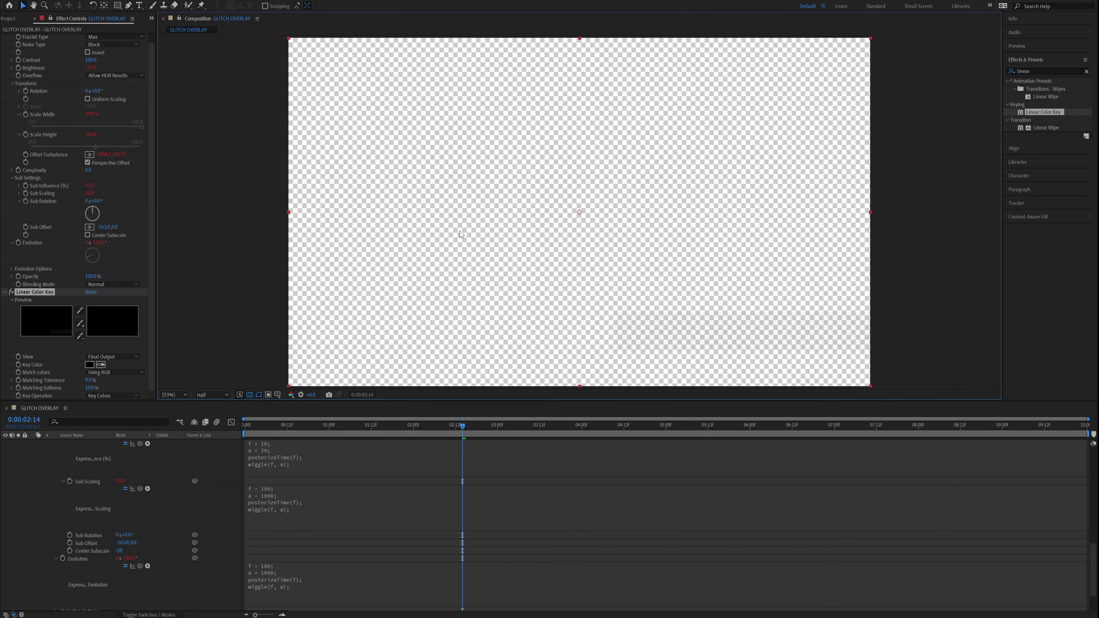
pyautogui.click(370, 418)
pyautogui.press('space')
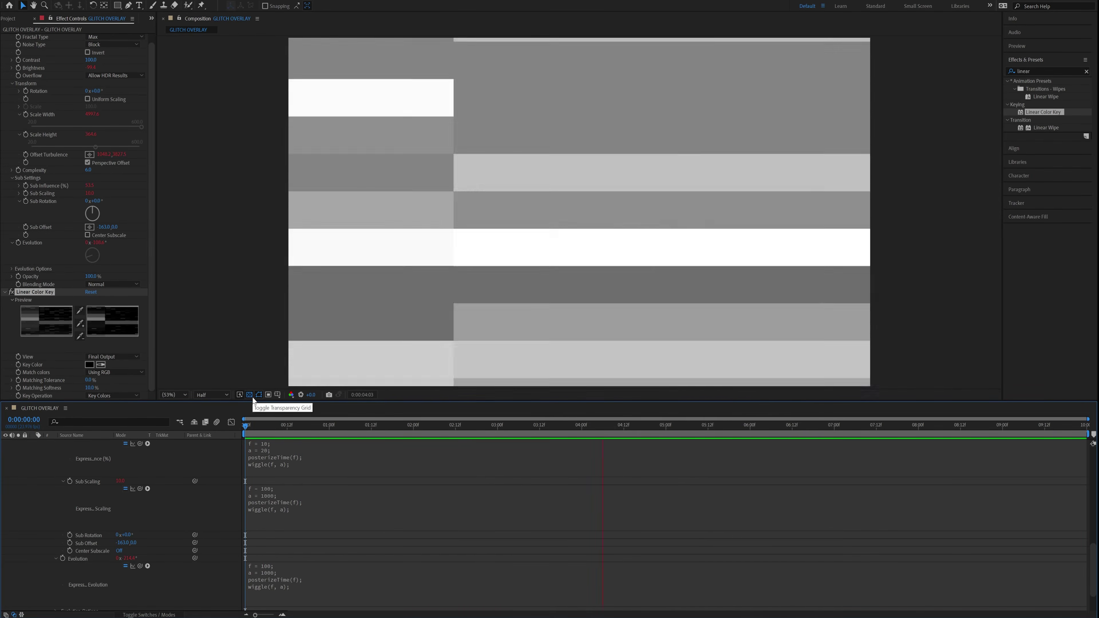
pyautogui.click(254, 400)
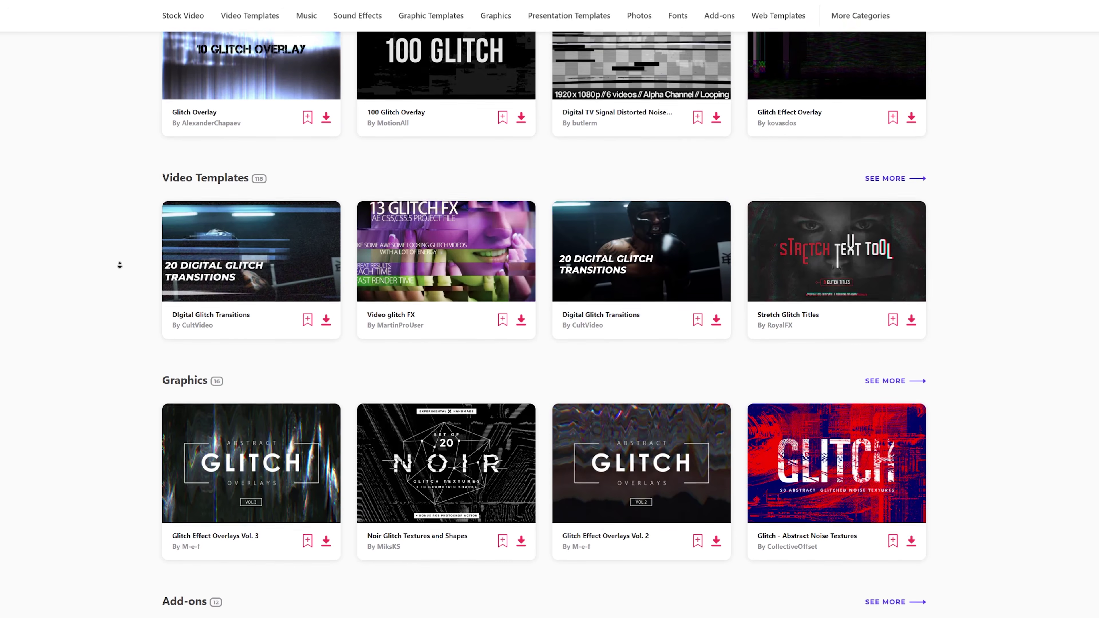
pyautogui.scroll(-4, 120, 265)
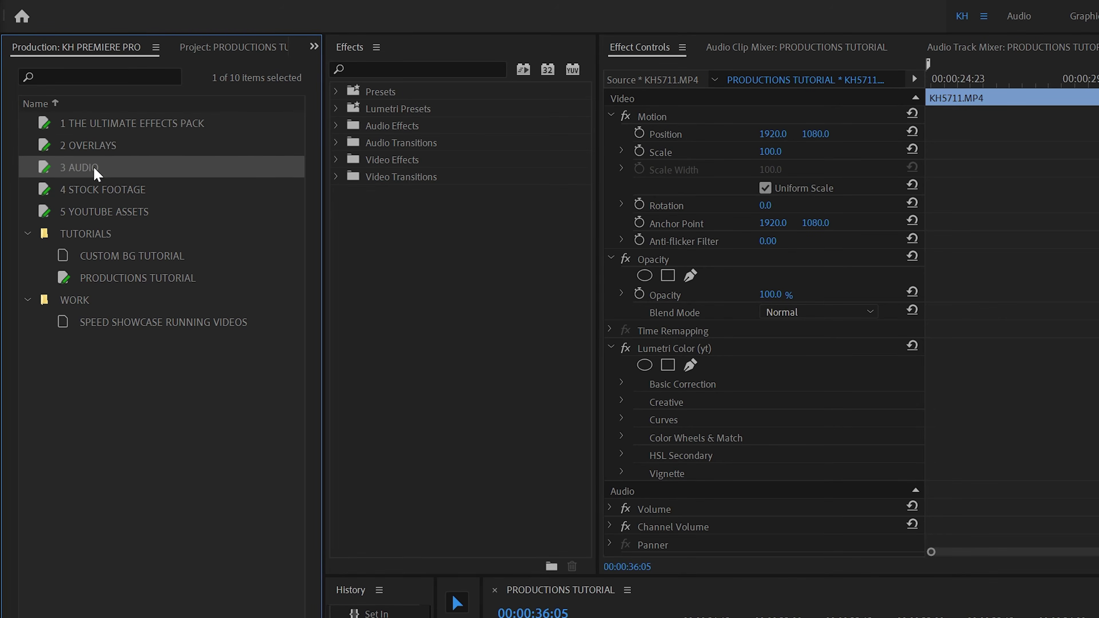
pyautogui.doubleClick(91, 142)
pyautogui.moveTo(111, 190); pyautogui.dragTo(310, 347)
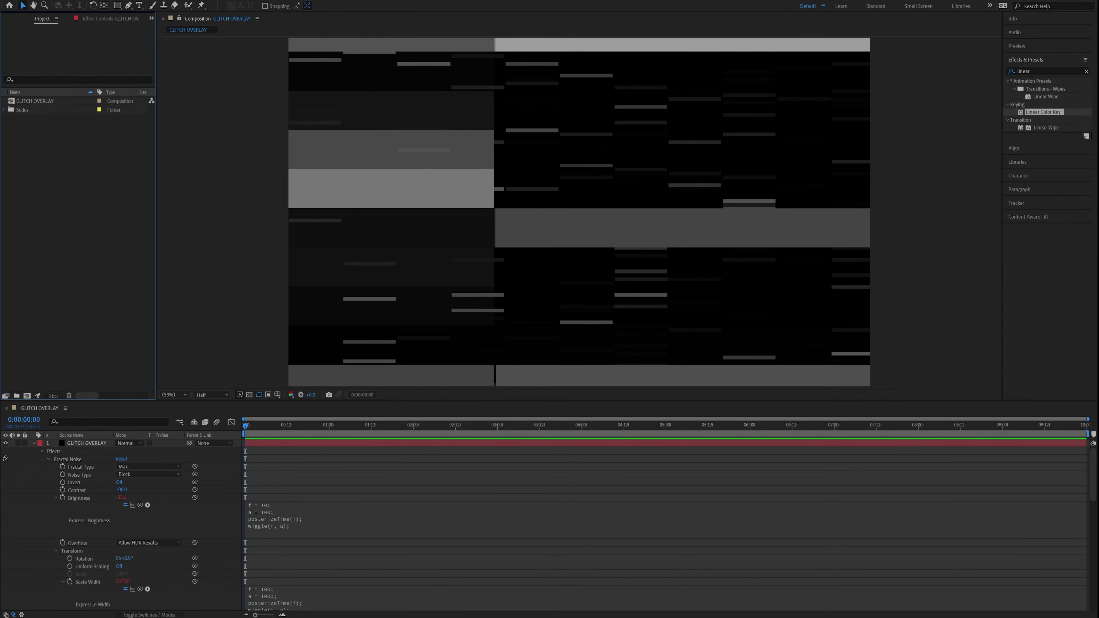
# Import GLITCH SOUND 2 from the KH GLITCH OVERLAY PACK folder and add it to the composition beneath the collapsed GLITCH OVERLAY layer.
pyautogui.click(225, 617)
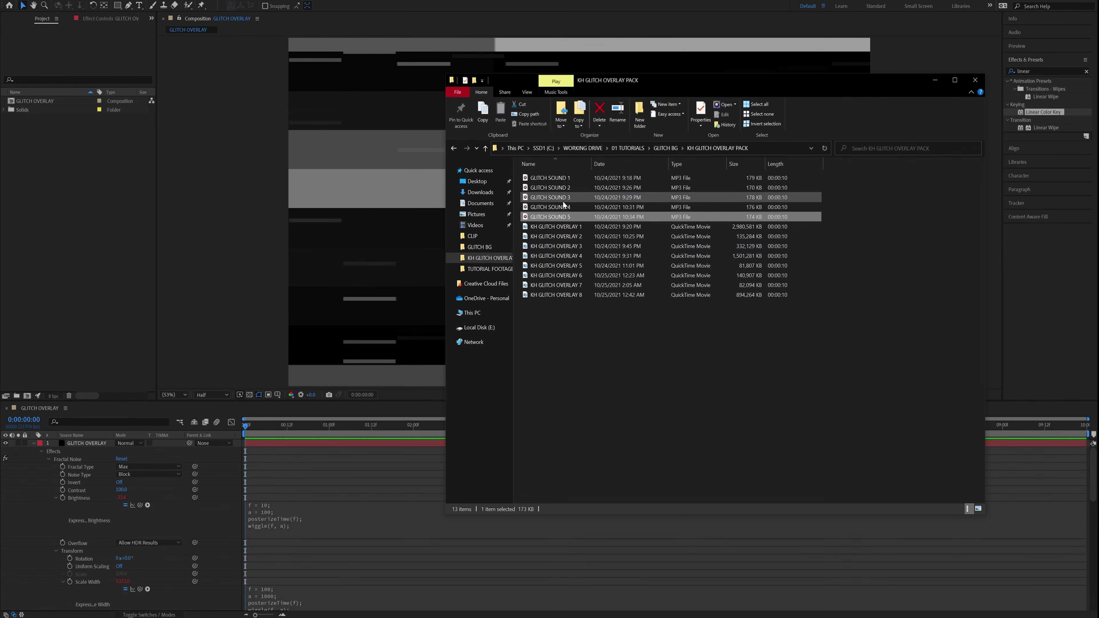
pyautogui.click(569, 191)
pyautogui.moveTo(567, 189); pyautogui.dragTo(56, 197)
pyautogui.click(33, 101)
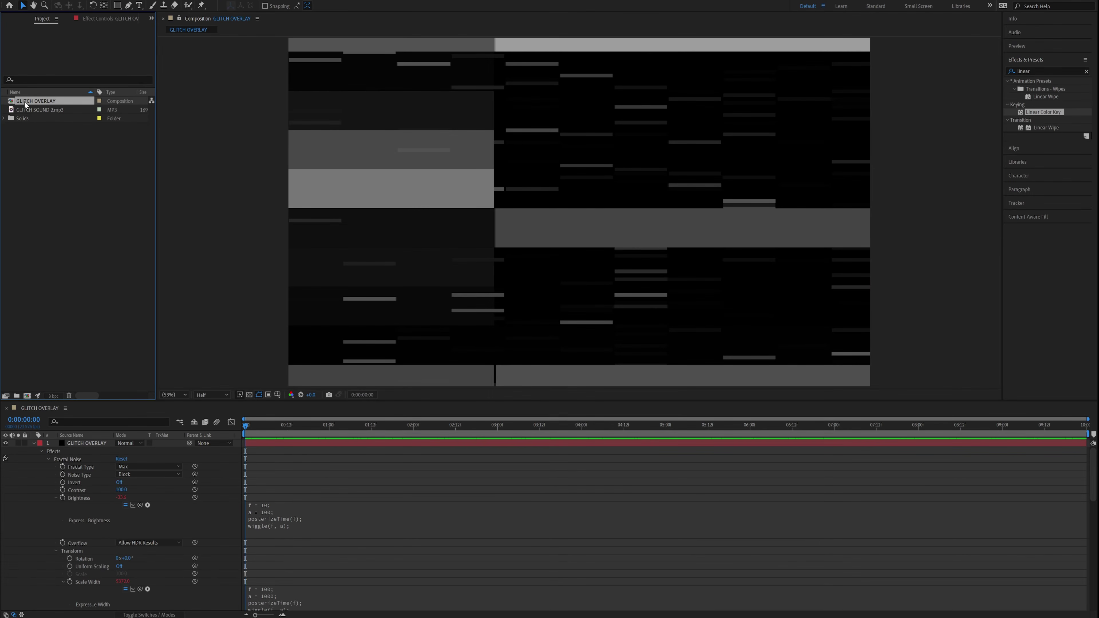
pyautogui.click(34, 444)
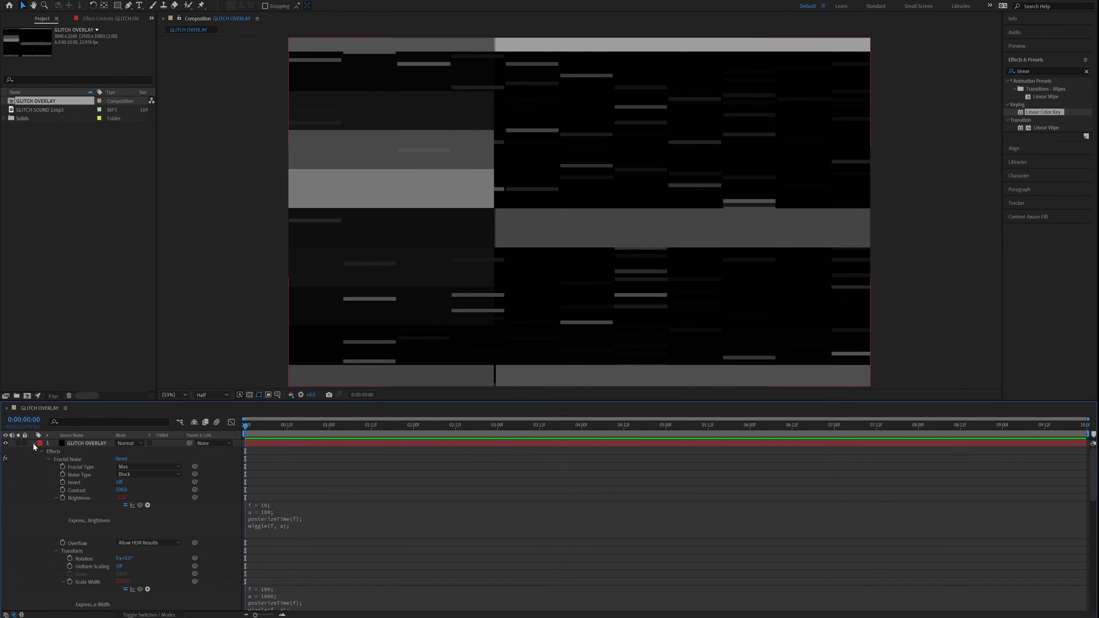
pyautogui.moveTo(39, 110); pyautogui.dragTo(238, 451)
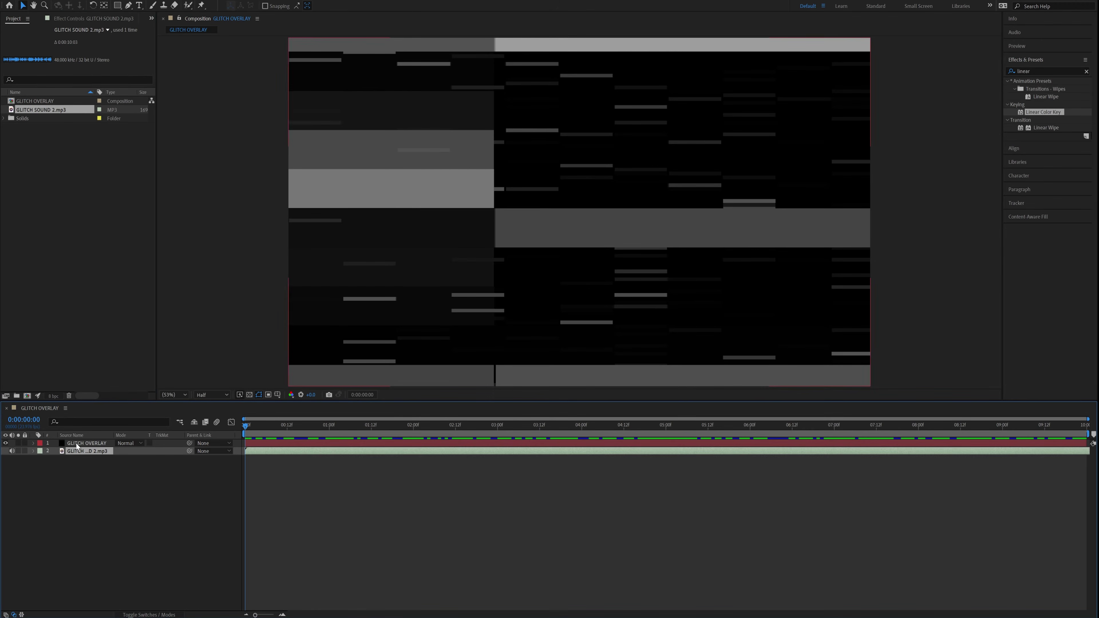
# Add an Audio Levels keyframe to the glitch sound layer at the first frame and make it a hold keyframe.
pyautogui.click(41, 459)
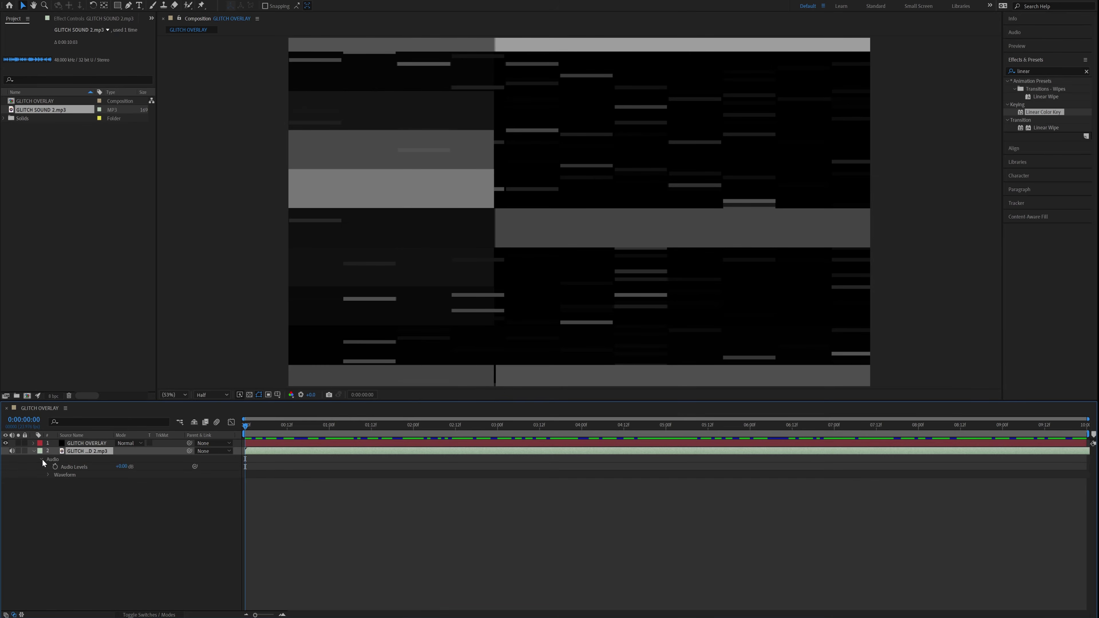
pyautogui.click(55, 467)
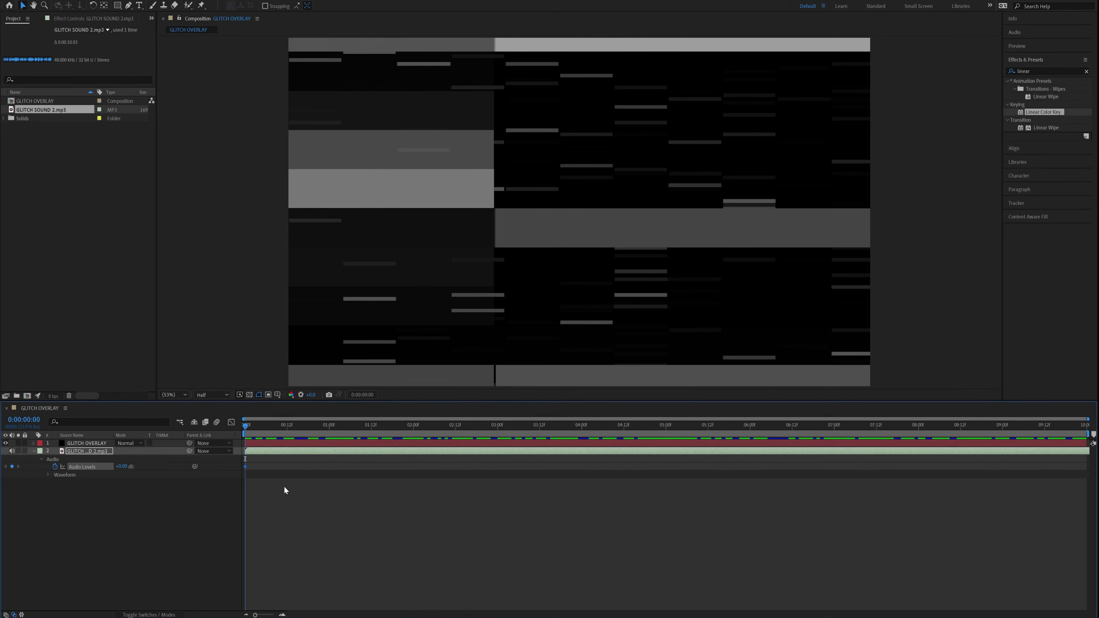
pyautogui.rightClick(246, 467)
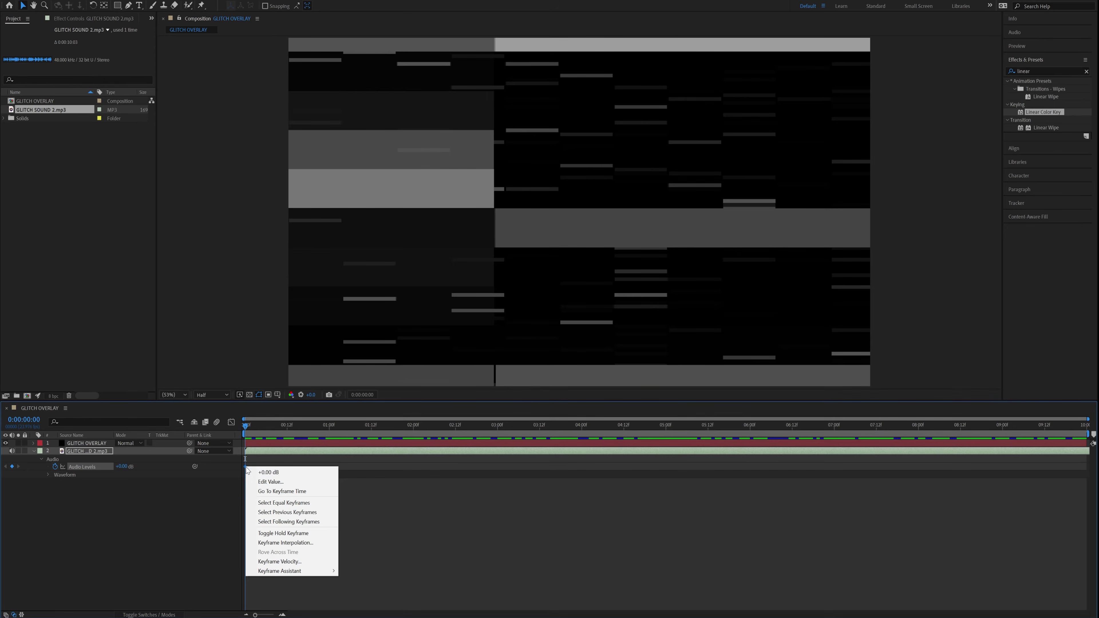
pyautogui.click(288, 533)
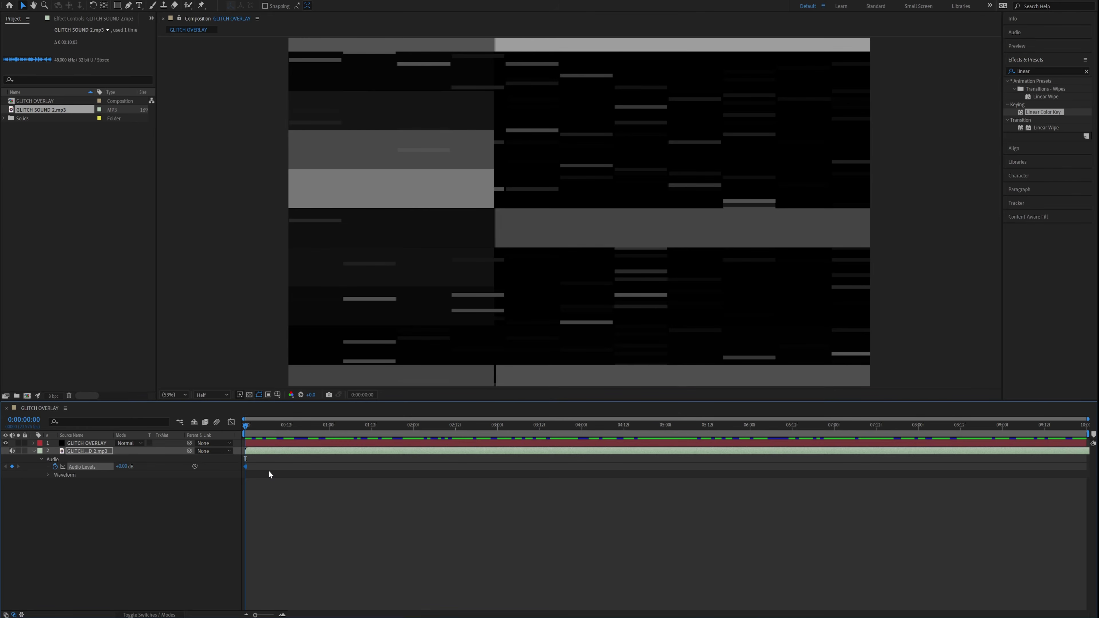
# Add a second Audio Levels keyframe one frame on, with a negative level that silences the sound.
pyautogui.press('pagedown')
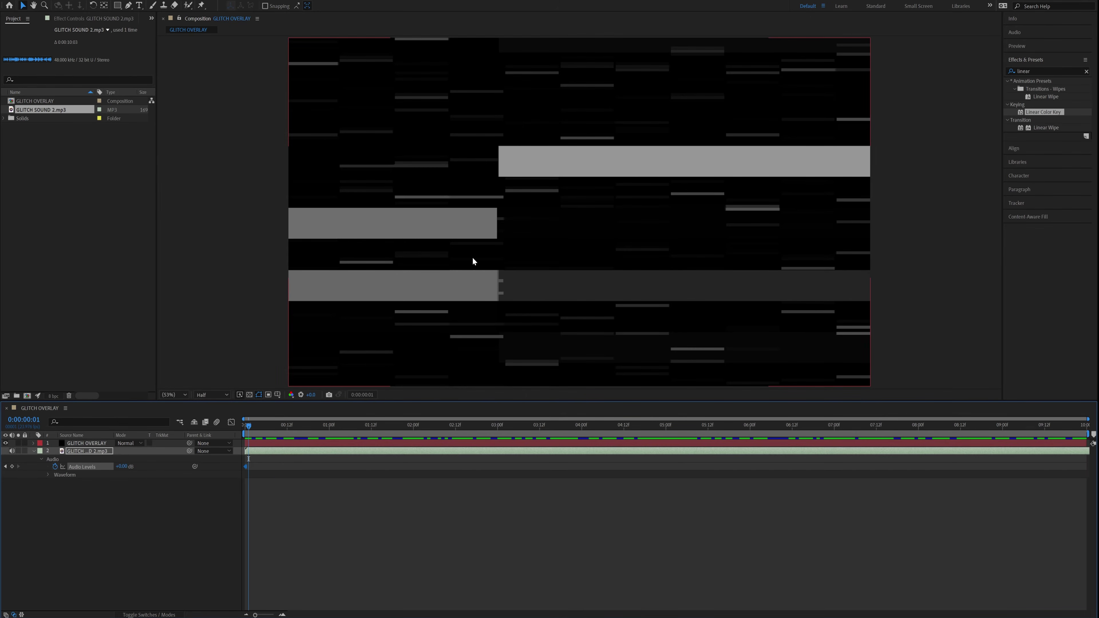
pyautogui.click(126, 467)
pyautogui.write('-')
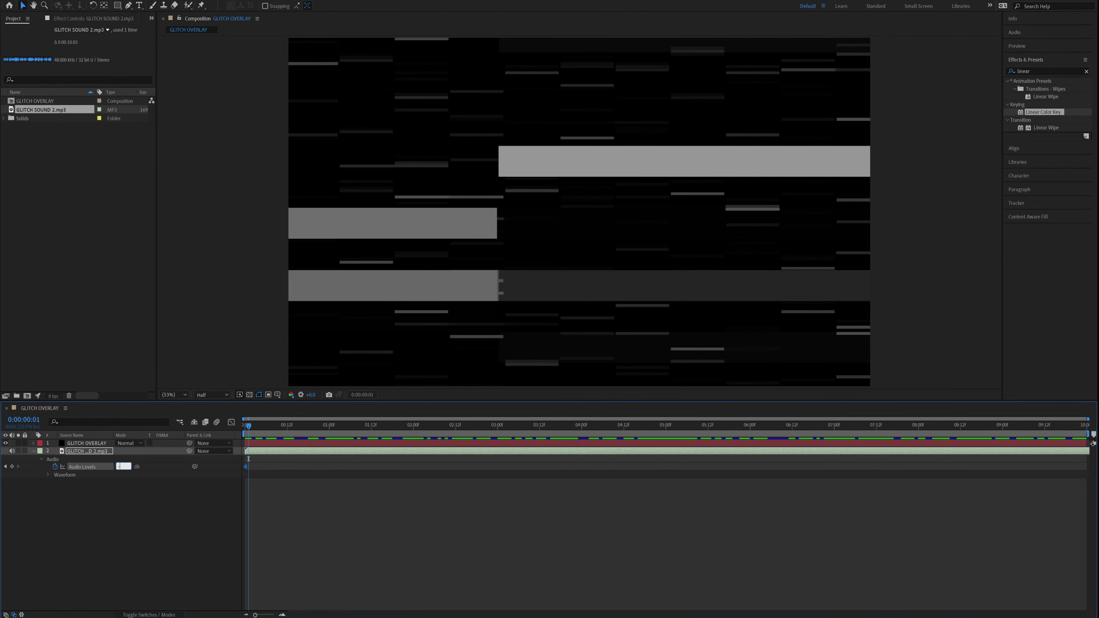
pyautogui.press('Return')
pyautogui.click(283, 486)
# Copy the sound layer's two Audio Levels keyframes from the first two frames and paste the pair at frames 1 and 2.
pyautogui.press('=')
pyautogui.press('=')
pyautogui.press('Home')
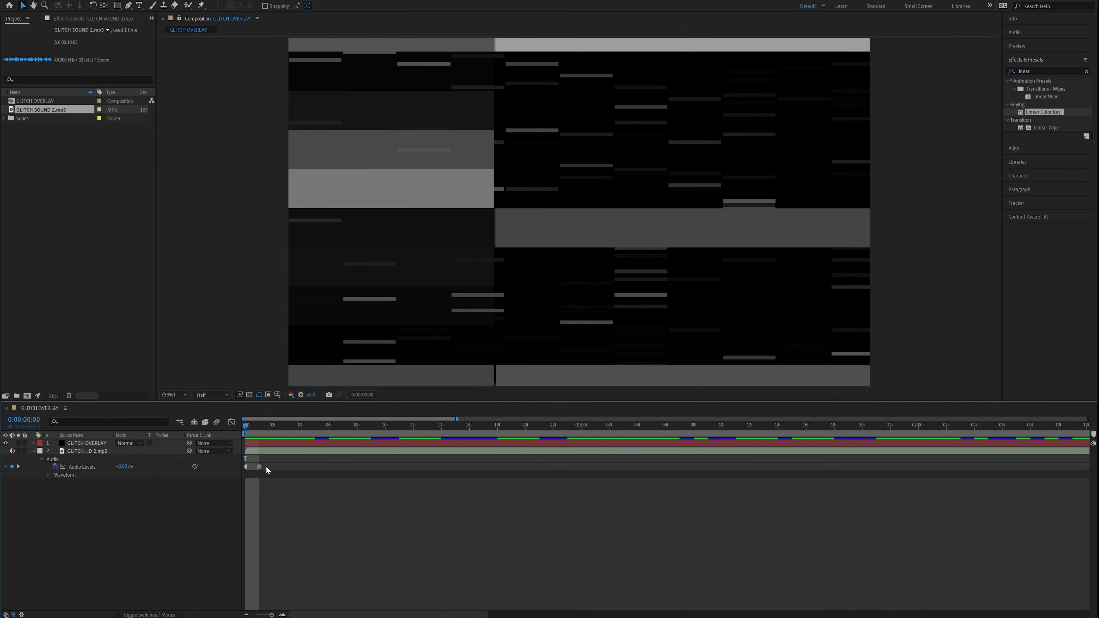
pyautogui.moveTo(267, 462); pyautogui.dragTo(248, 469)
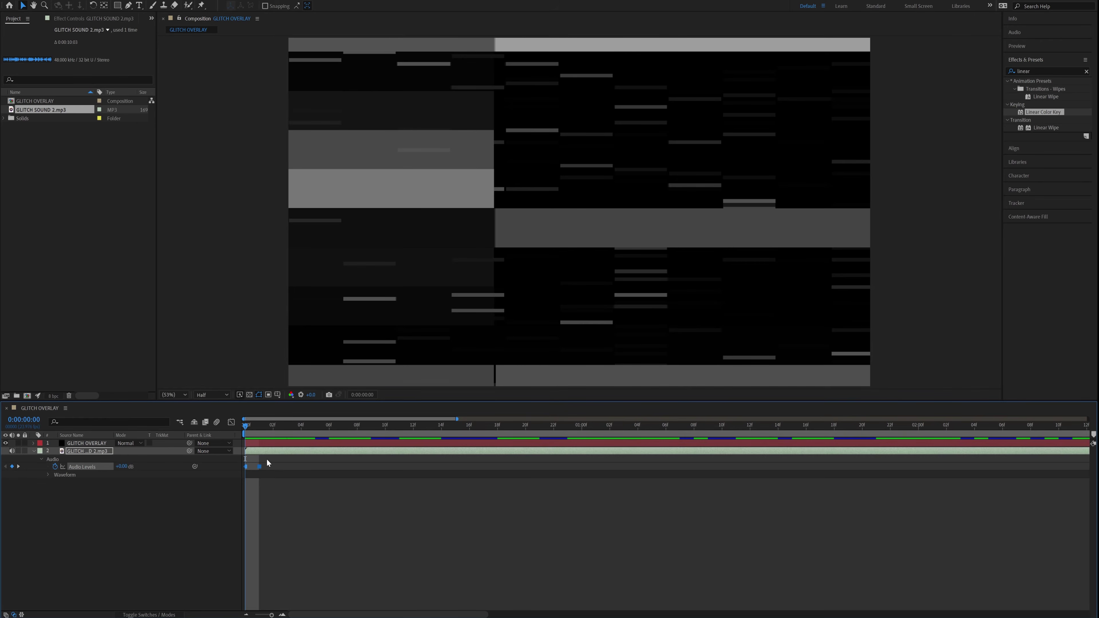
pyautogui.moveTo(261, 471)
pyautogui.press('pagedown')
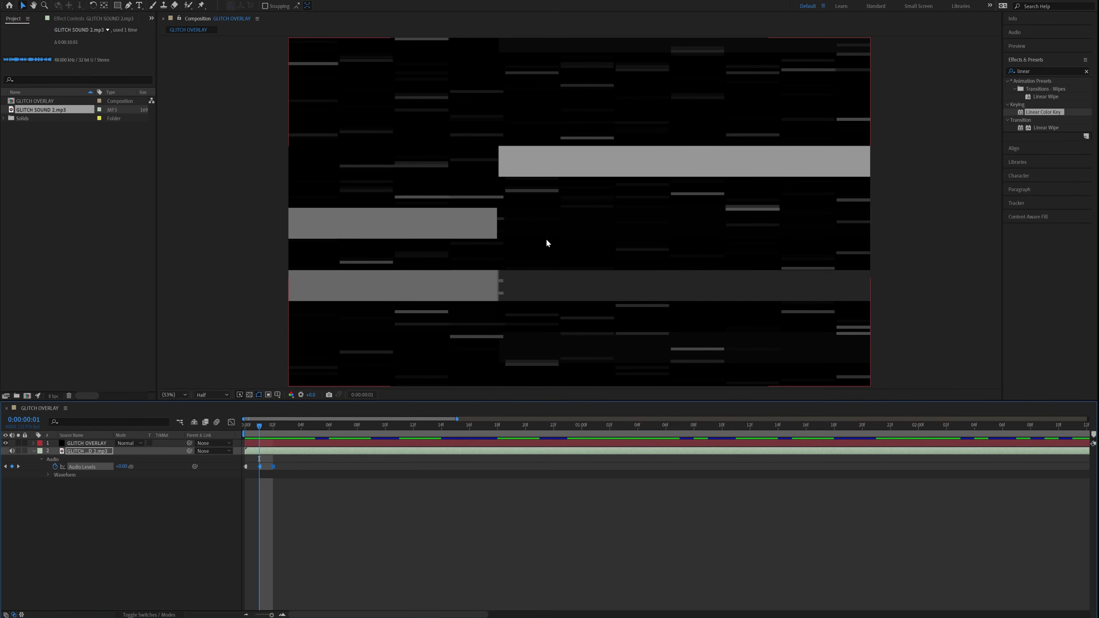
pyautogui.press('pagedown')
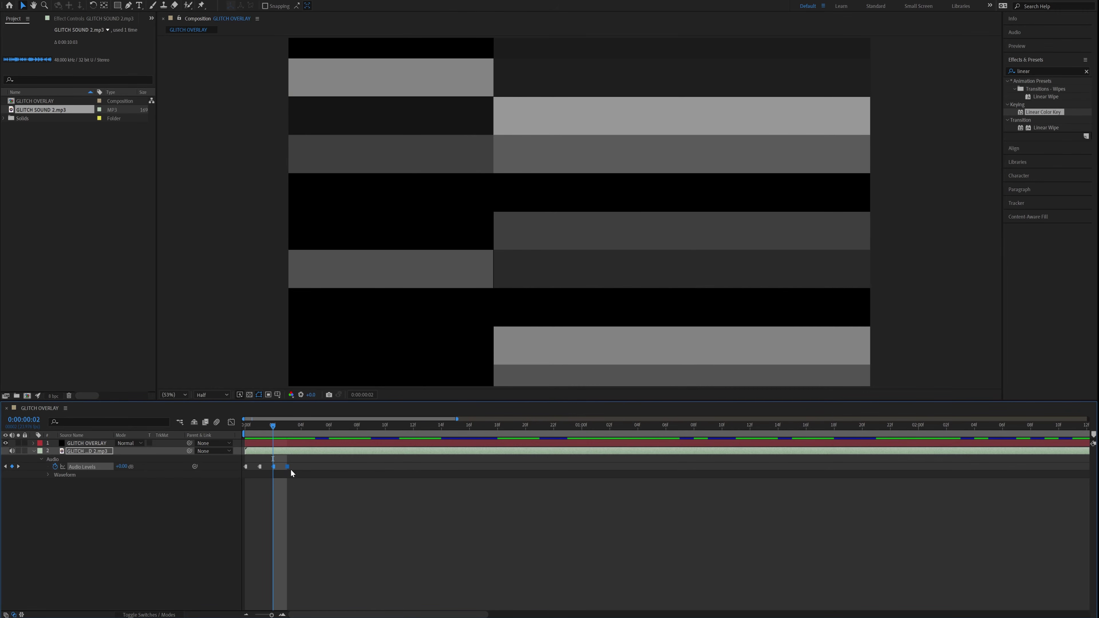
# Paste the on/off Audio Levels keyframe pair on the visible glitch frames up to 0:00:02:05, skipping black frames, and preview the result.
pyautogui.moveTo(273, 426)
pyautogui.mouseDown()
pyautogui.moveTo(242, 425)
pyautogui.moveTo(284, 426)
pyautogui.mouseUp()
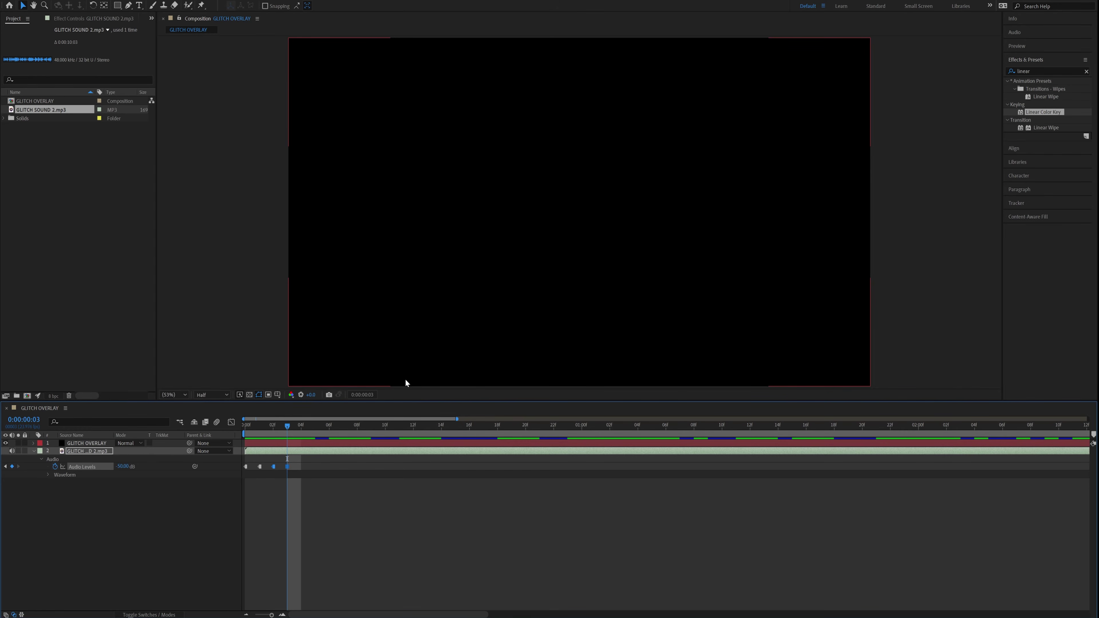
pyautogui.press('pagedown')
pyautogui.press('pagedown')
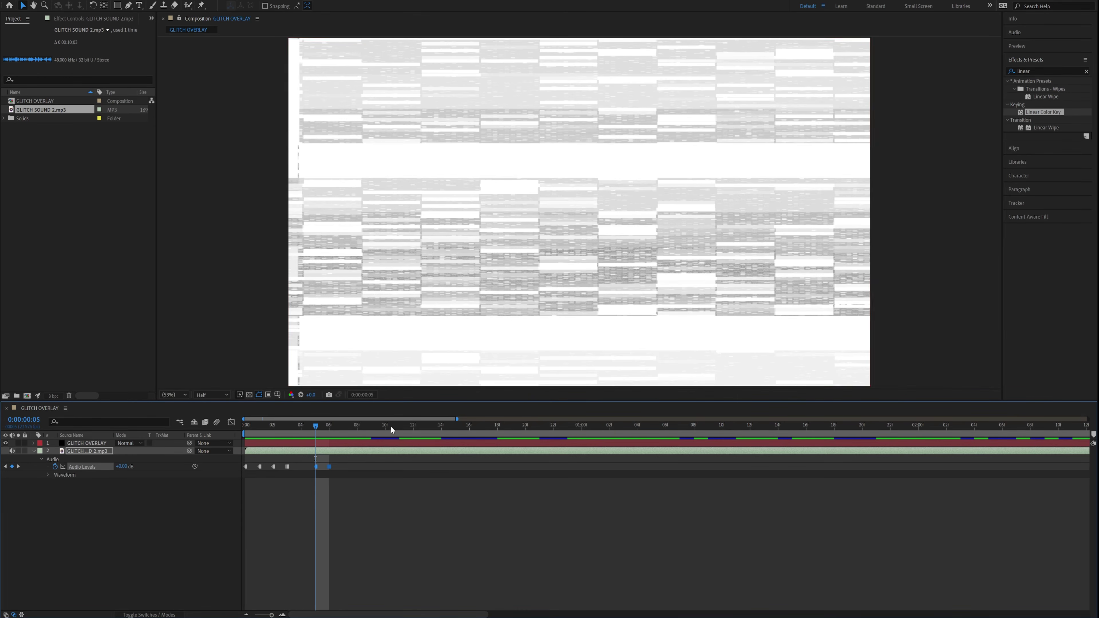
pyautogui.press('pagedown')
pyautogui.press('pagedown')
pyautogui.hotkey('ctrl', 'v')
pyautogui.press('pagedown')
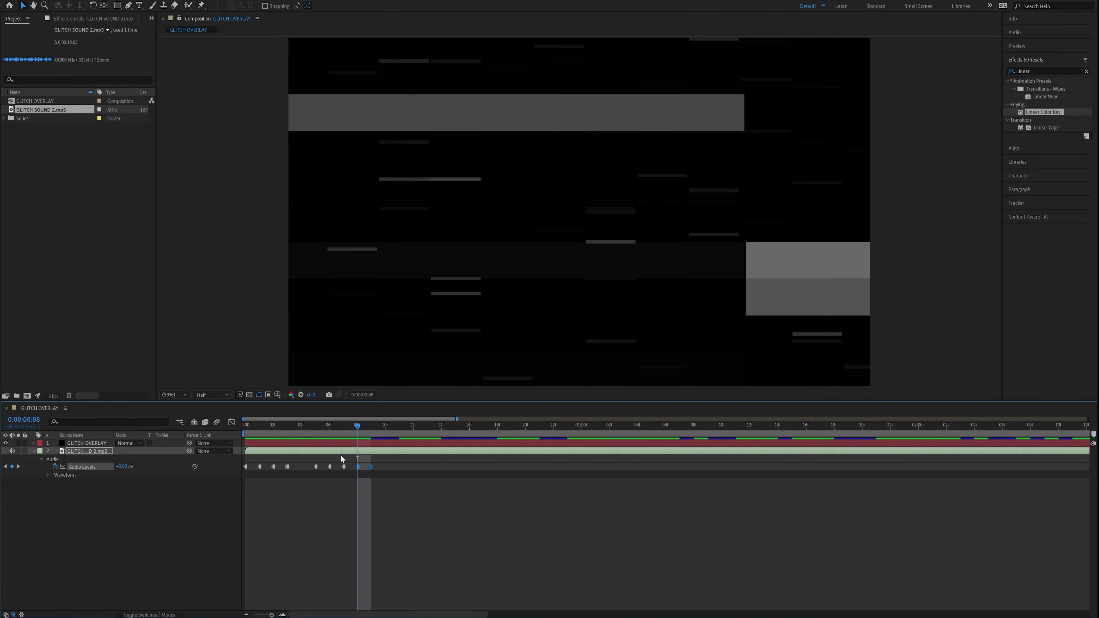
pyautogui.press('pagedown')
pyautogui.hotkey('ctrl', 'v')
pyautogui.press('pagedown')
pyautogui.press('pagedown')
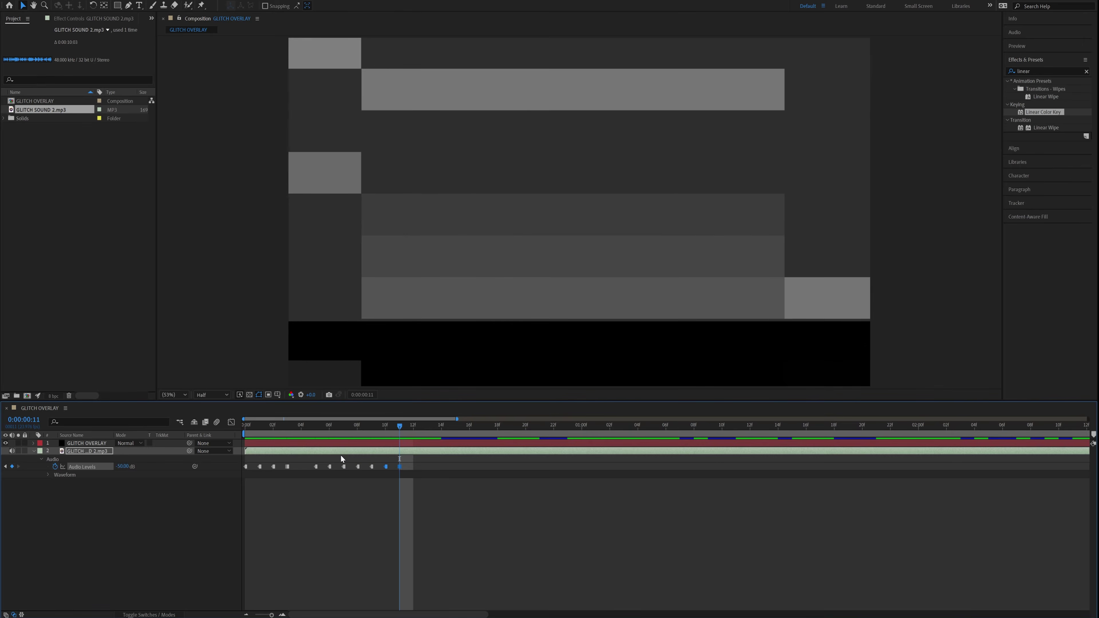
pyautogui.hotkey('ctrl', 'v')
pyautogui.press('pagedown')
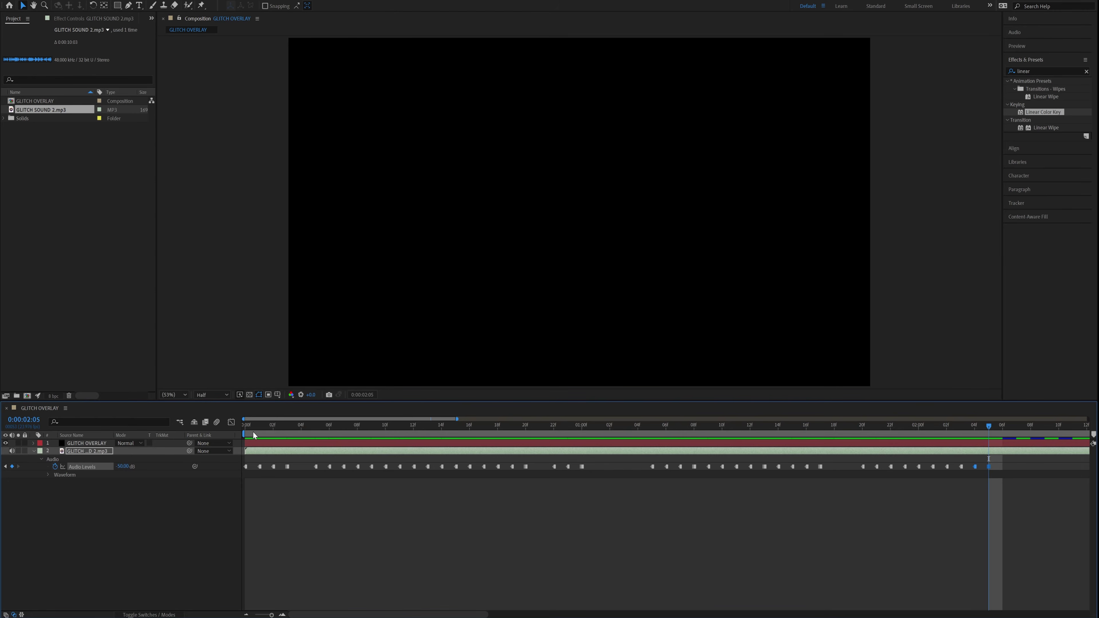
pyautogui.press('space')
pyautogui.press('space')
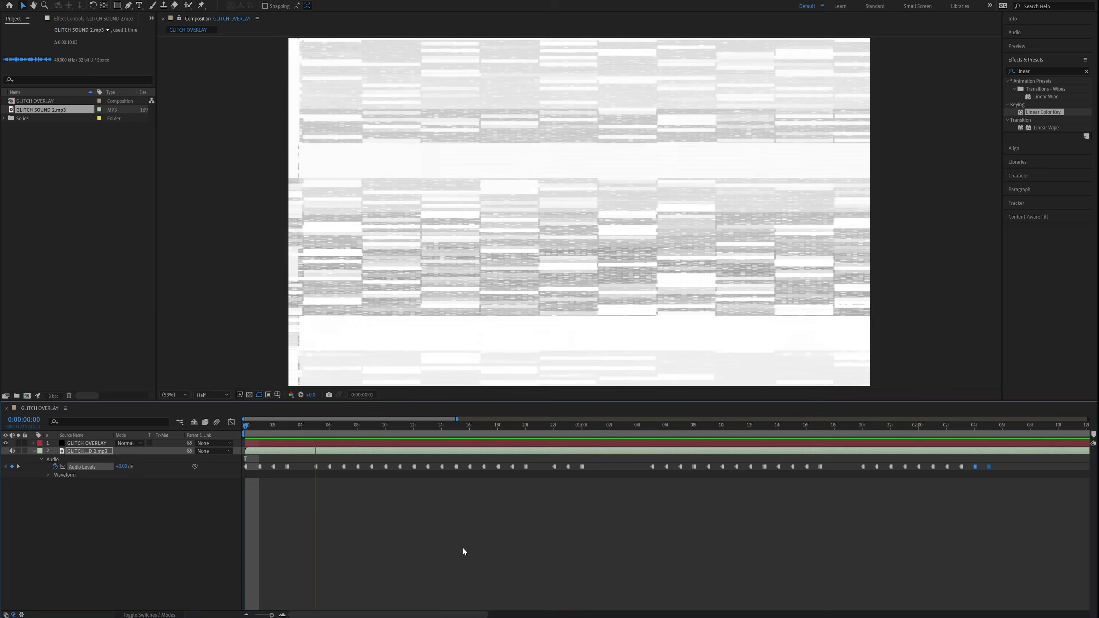
# Continue pasting the on/off keyframe pair from 0:00:02:05 onward wherever the glitch is visible, through the end of the composition.
pyautogui.moveTo(381, 425); pyautogui.dragTo(411, 426)
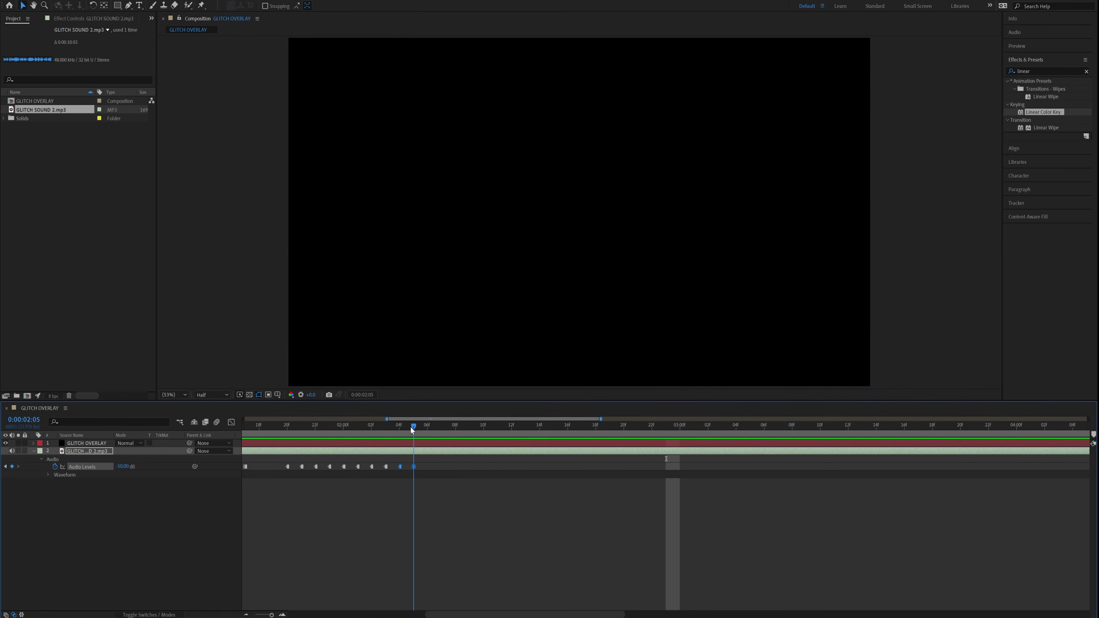
pyautogui.click(462, 456)
pyautogui.press('pagedown')
pyautogui.press('pagedown')
pyautogui.press('pagedown')
pyautogui.press('pagedown')
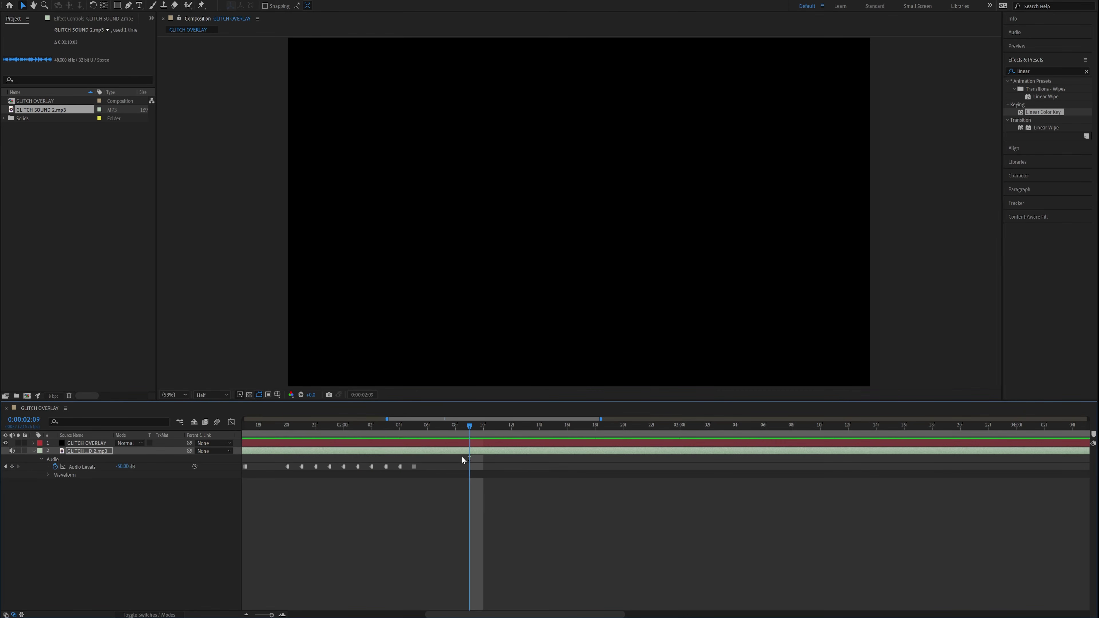
pyautogui.press('pagedown')
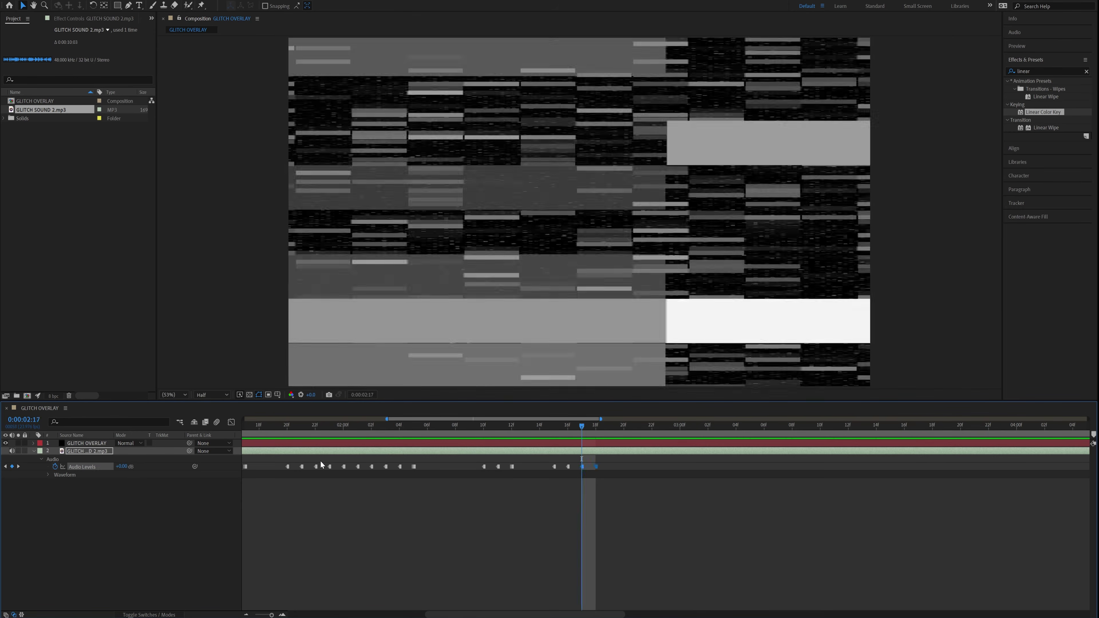
pyautogui.press('pagedown')
pyautogui.hotkey('ctrl', 'v')
pyautogui.press('pagedown')
pyautogui.hotkey('ctrl', 'v')
pyautogui.press('pagedown')
pyautogui.hotkey('ctrl', 'v')
# Scrub through the finished animation, then preview it with sound from the first frame in the maximized composition view.
pyautogui.click(357, 426)
pyautogui.click(288, 428)
pyautogui.scroll(-9, 391, 429)
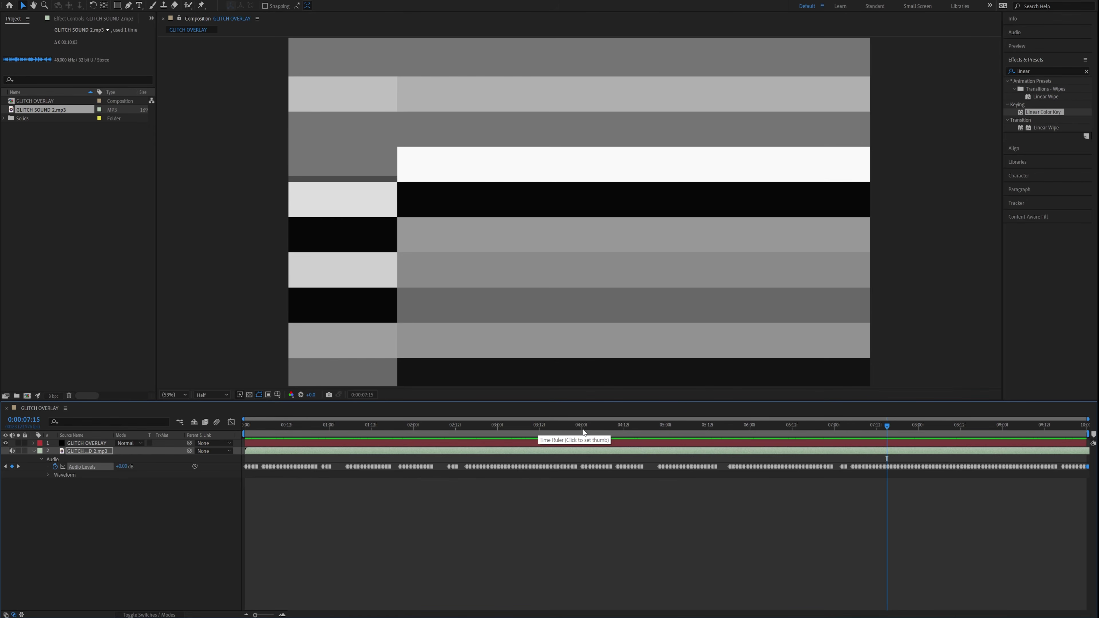
pyautogui.press('Home')
pyautogui.press('`')
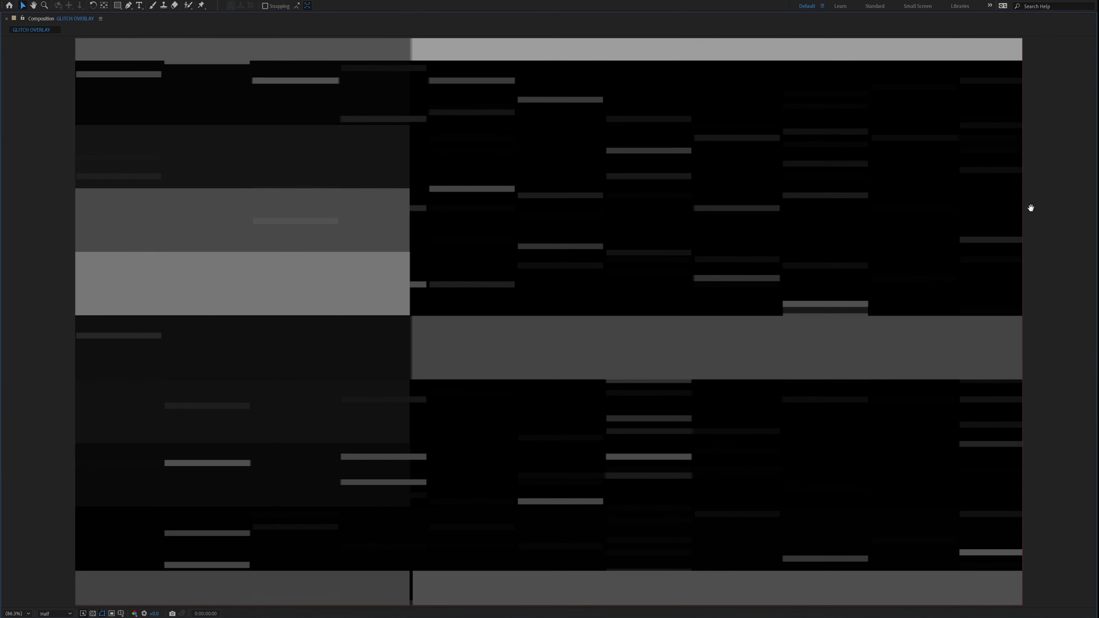
pyautogui.press('space')
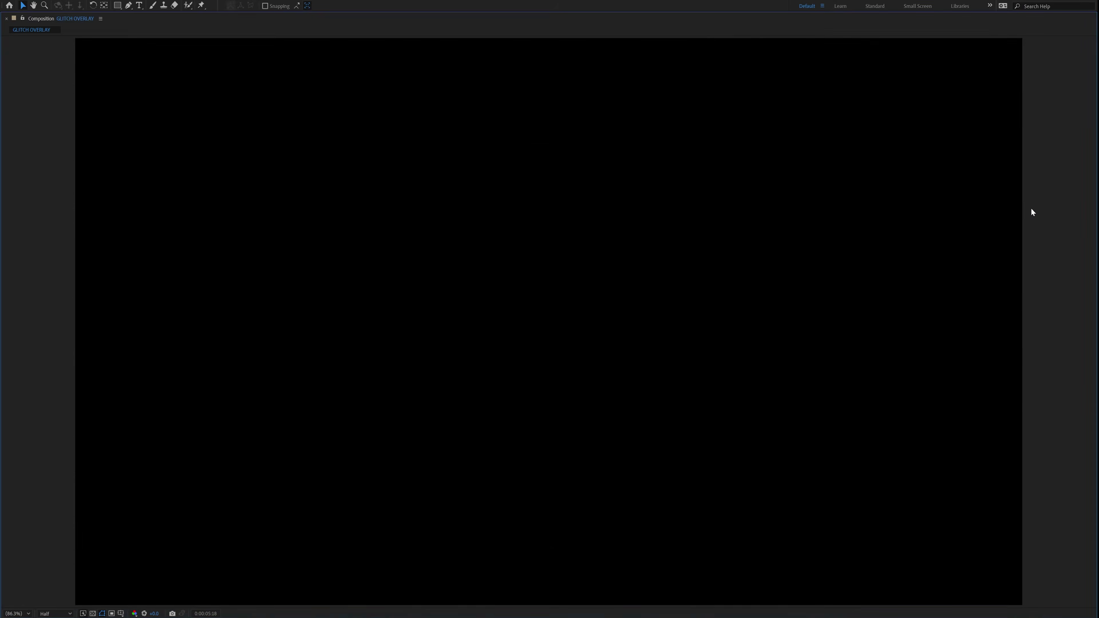
pyautogui.press('space')
pyautogui.press('`')
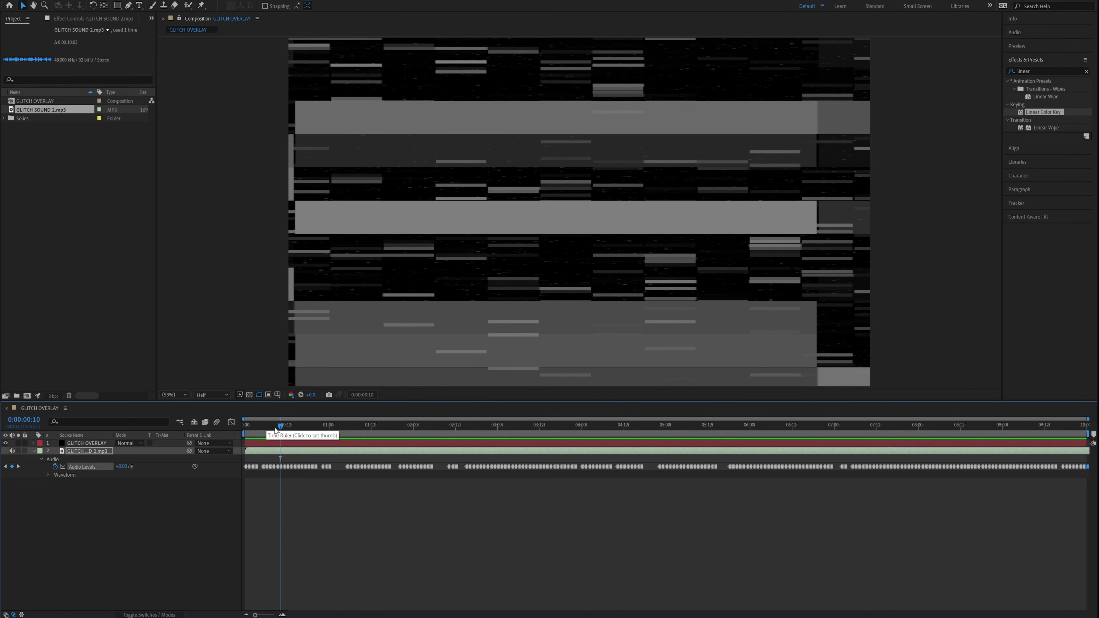
# Show the transparency grid and preview the keyed overlay with its sound from the first frame.
pyautogui.click(244, 427)
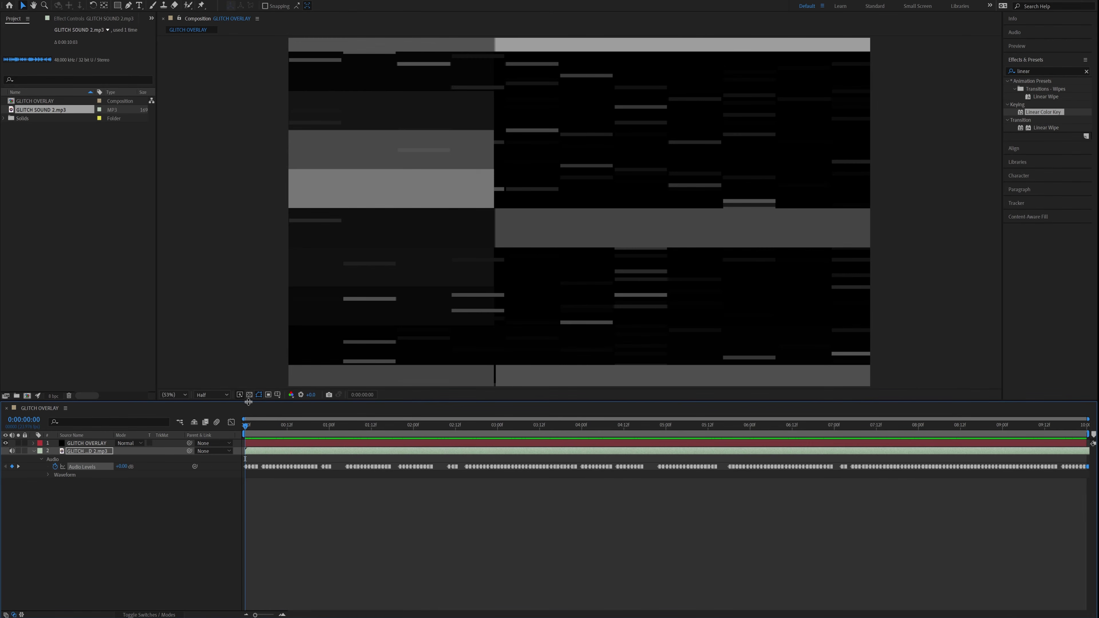
pyautogui.click(250, 395)
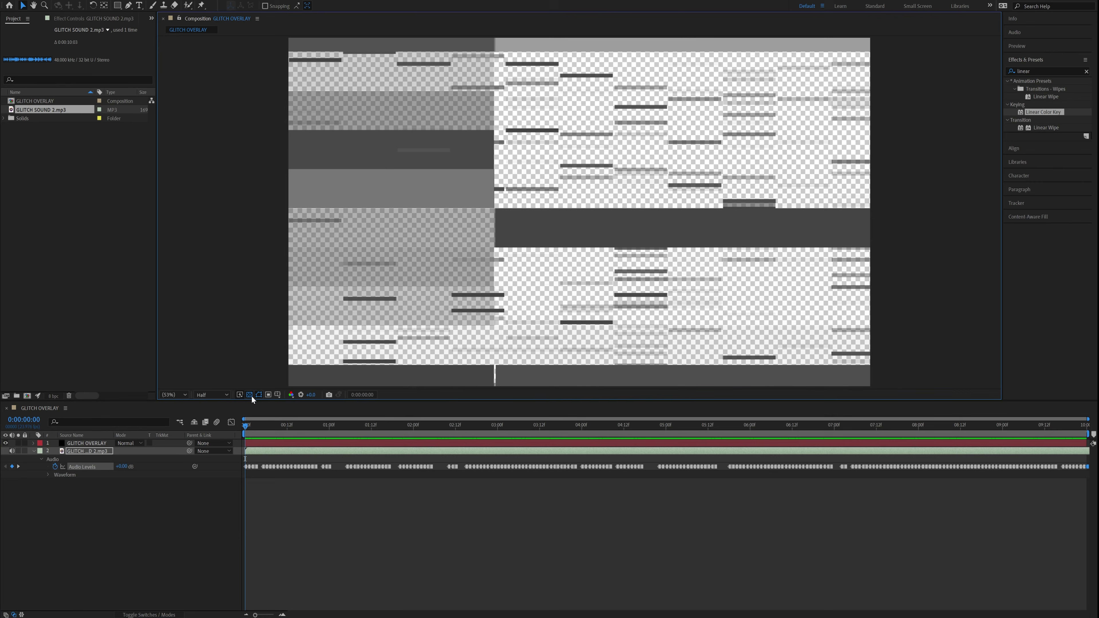
pyautogui.press('space')
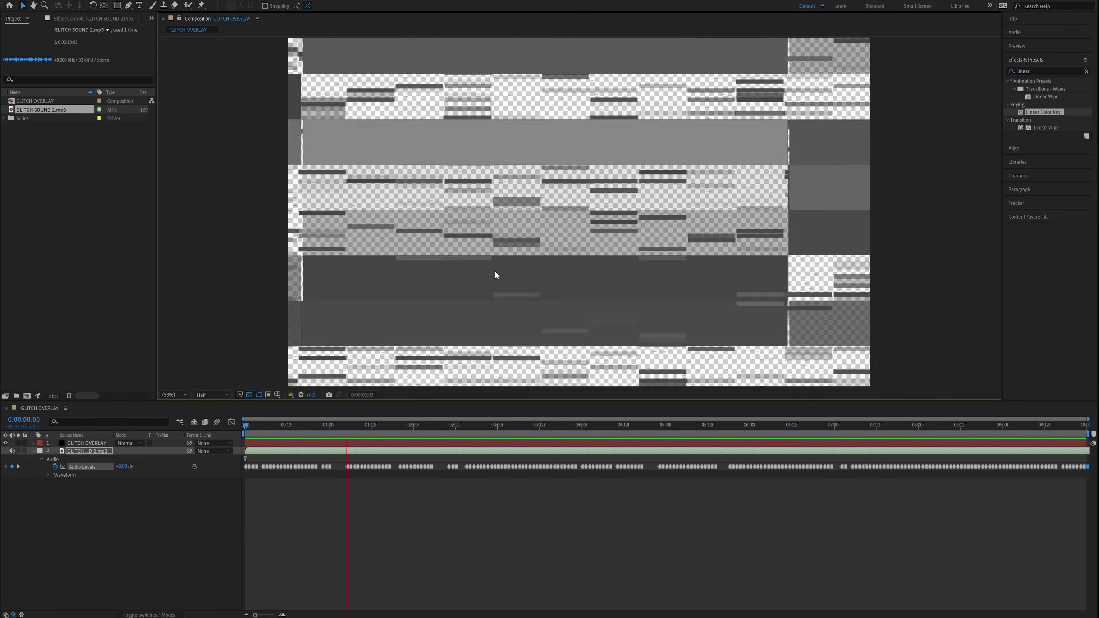
pyautogui.moveTo(430, 428); pyautogui.dragTo(205, 412)
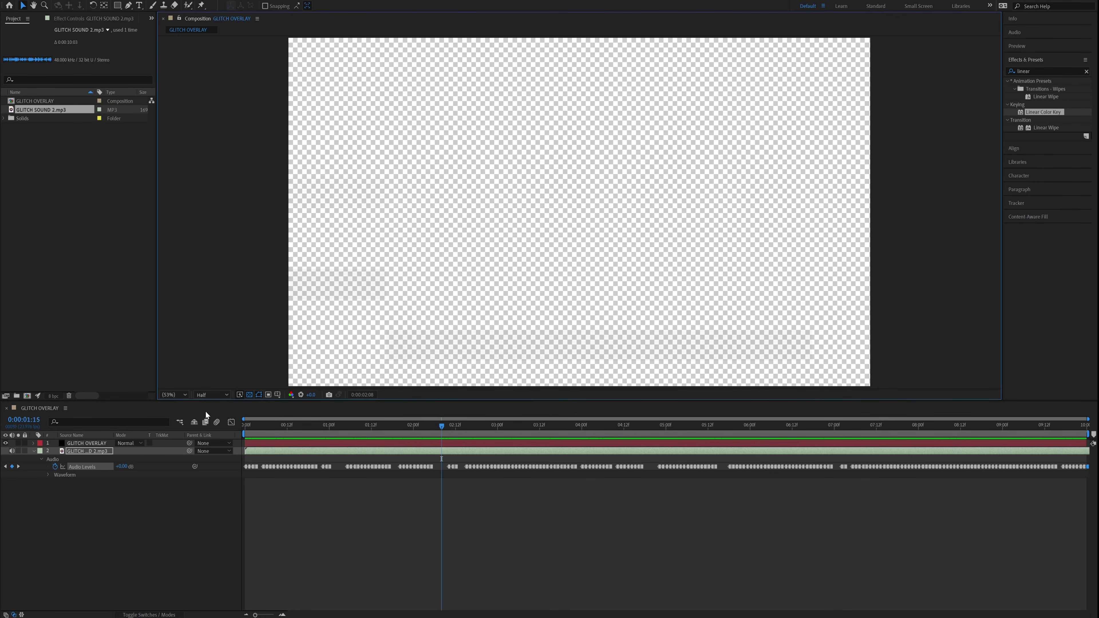
# Add the GLITCH OVERLAY composition to the render queue.
pyautogui.click(8, 1)
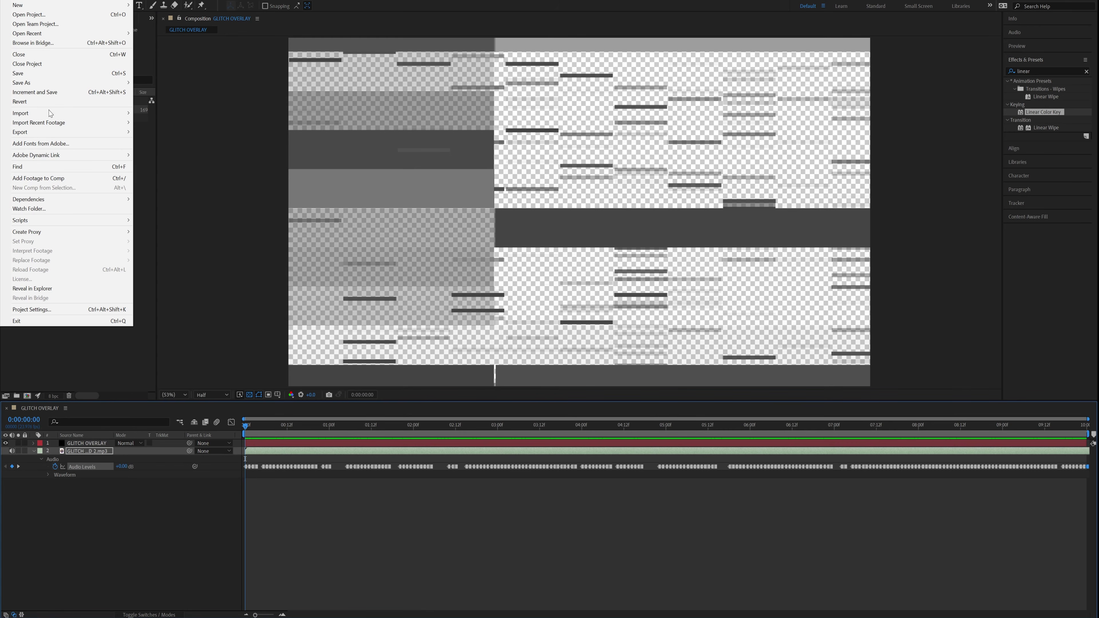
pyautogui.moveTo(54, 132)
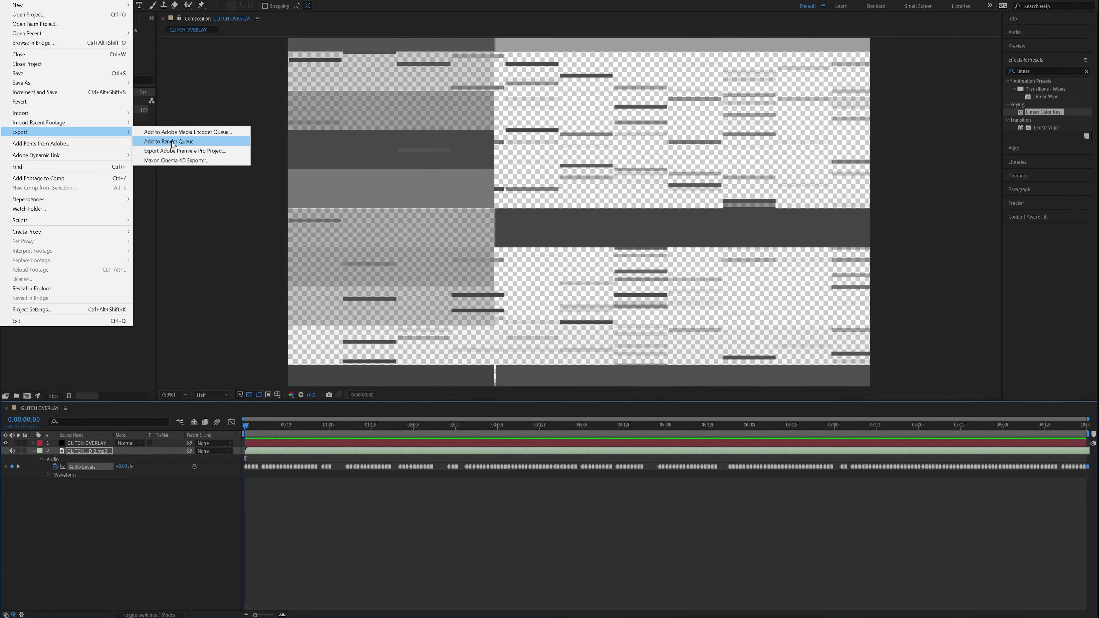
pyautogui.click(172, 142)
# Set the output module to the QuickTime format with RGB + Alpha channels.
pyautogui.click(73, 469)
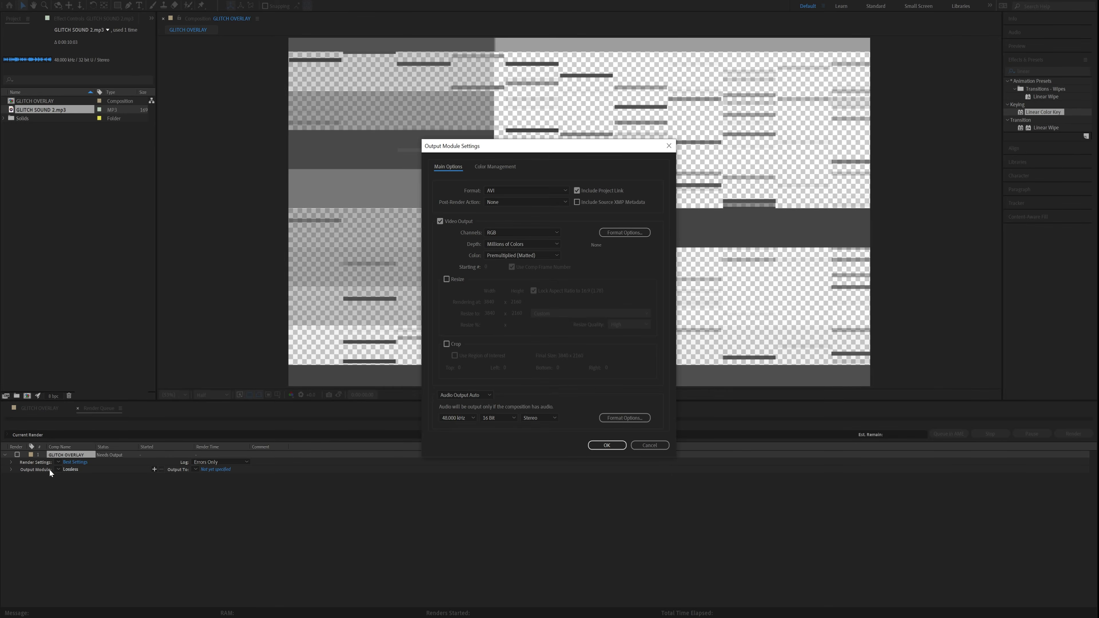
pyautogui.click(498, 192)
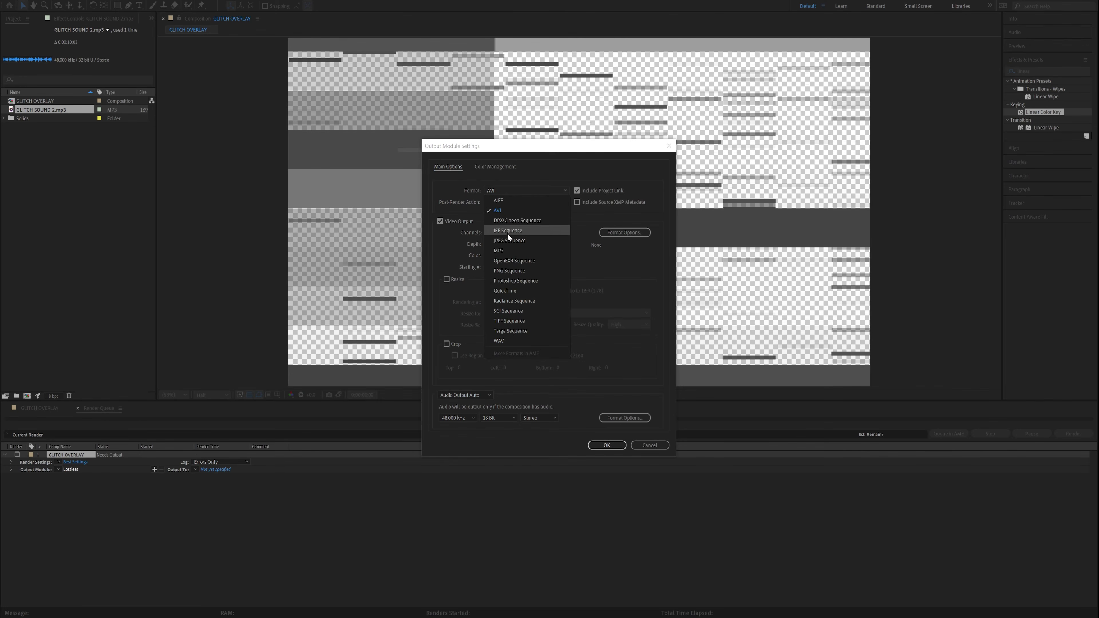
pyautogui.click(516, 290)
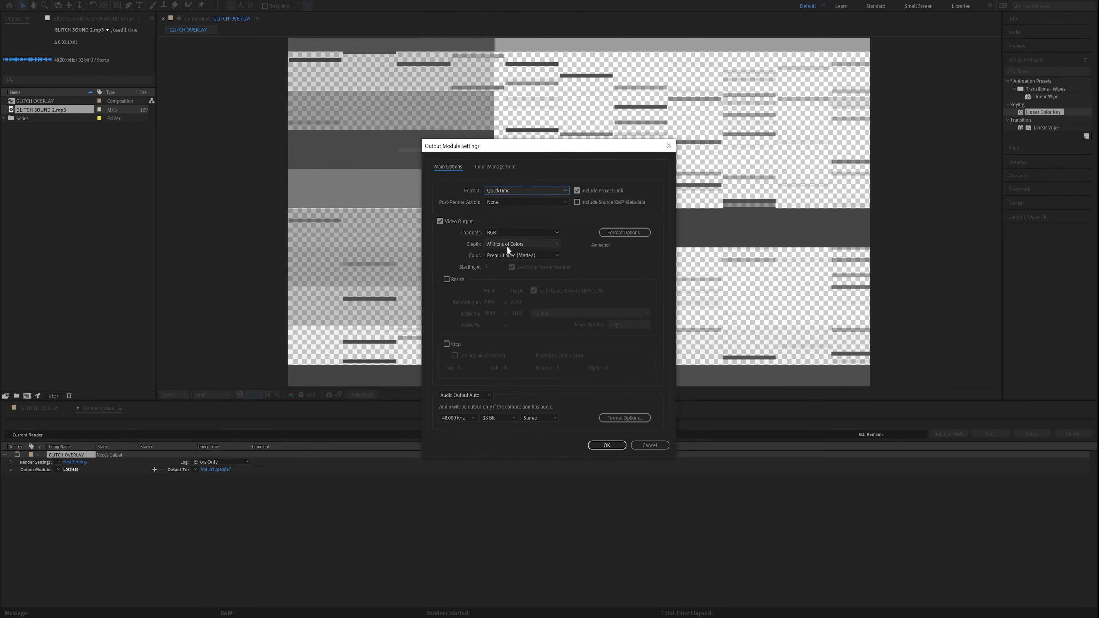
pyautogui.click(499, 234)
pyautogui.click(506, 262)
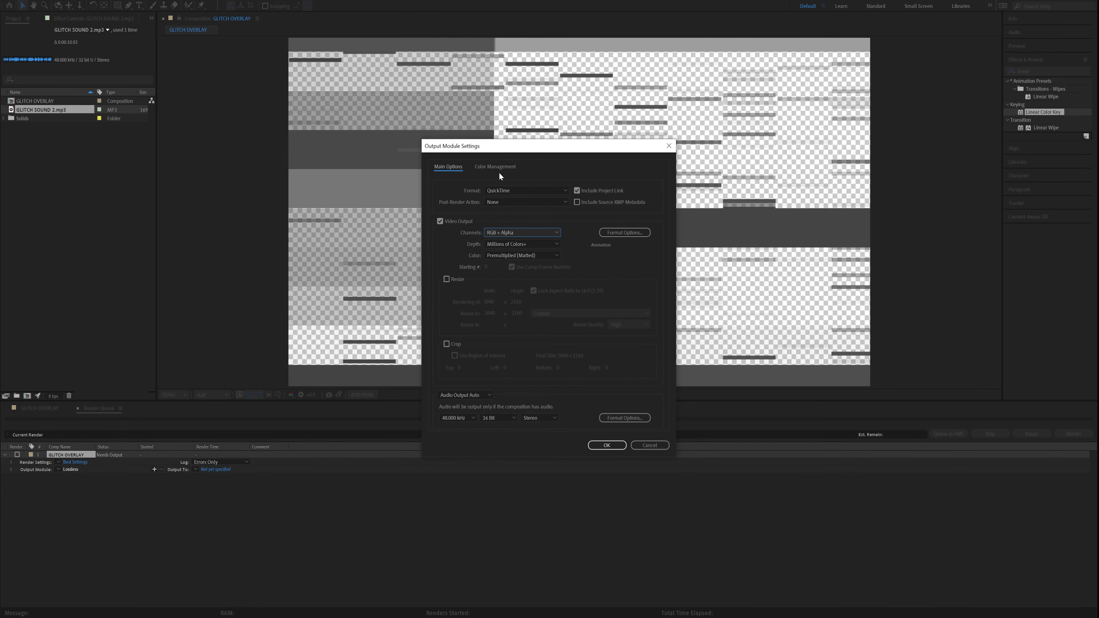
pyautogui.click(607, 445)
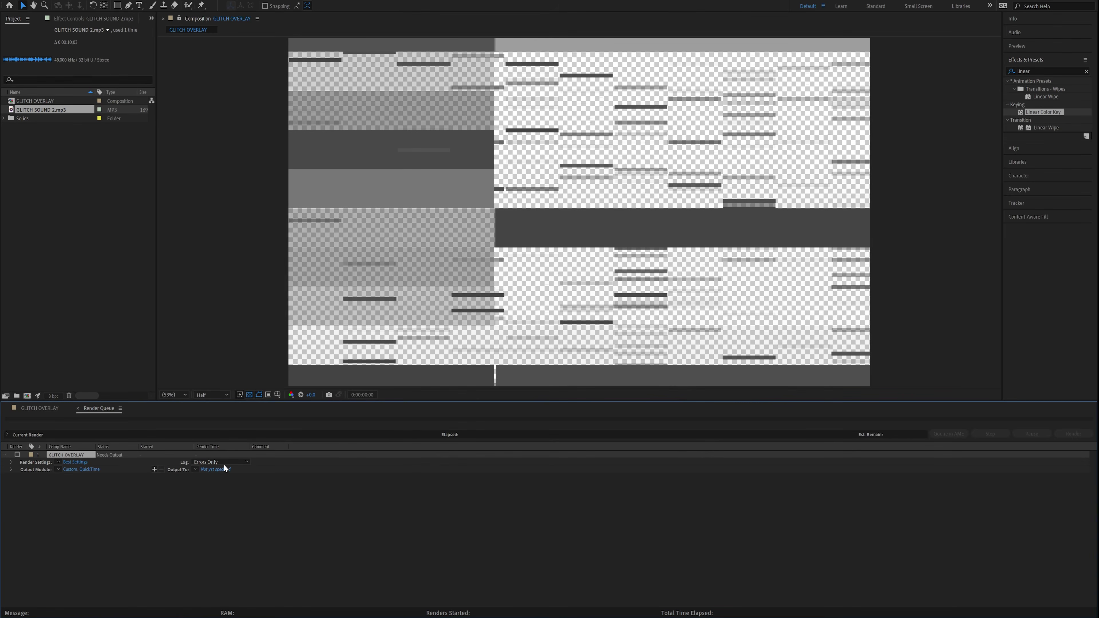
# Set the output file to KH GLITCH OVERLAY 9 in the KH GLITCH OVERLAY PACK folder and render the composition.
pyautogui.click(205, 470)
pyautogui.click(220, 155)
pyautogui.click(123, 224)
pyautogui.press('End')
pyautogui.press('BackSpace')
pyautogui.write('9')
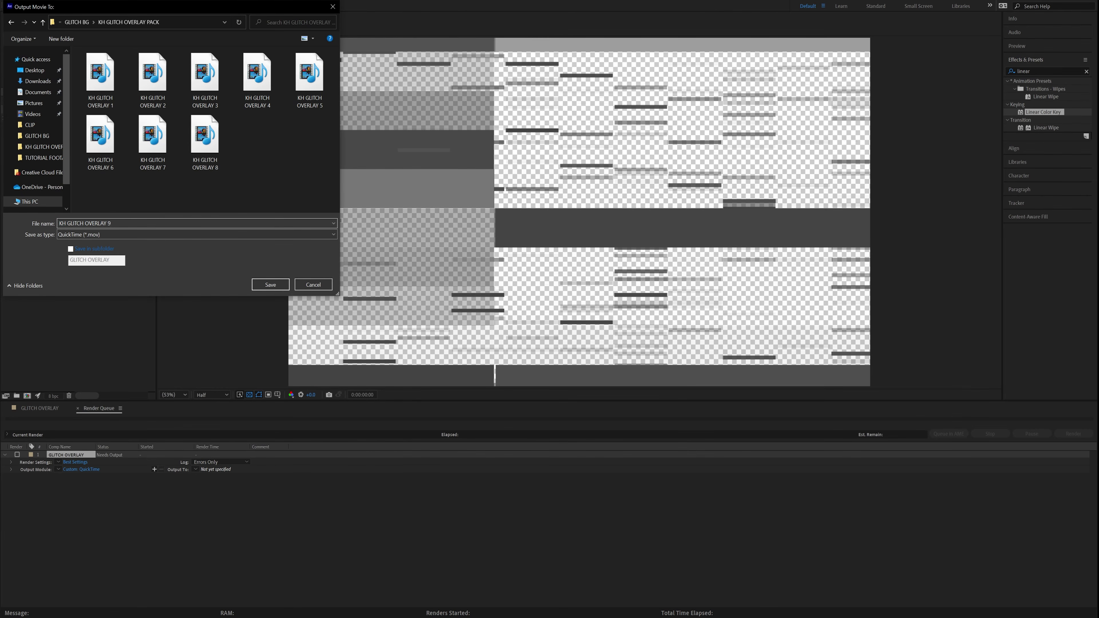
pyautogui.click(272, 285)
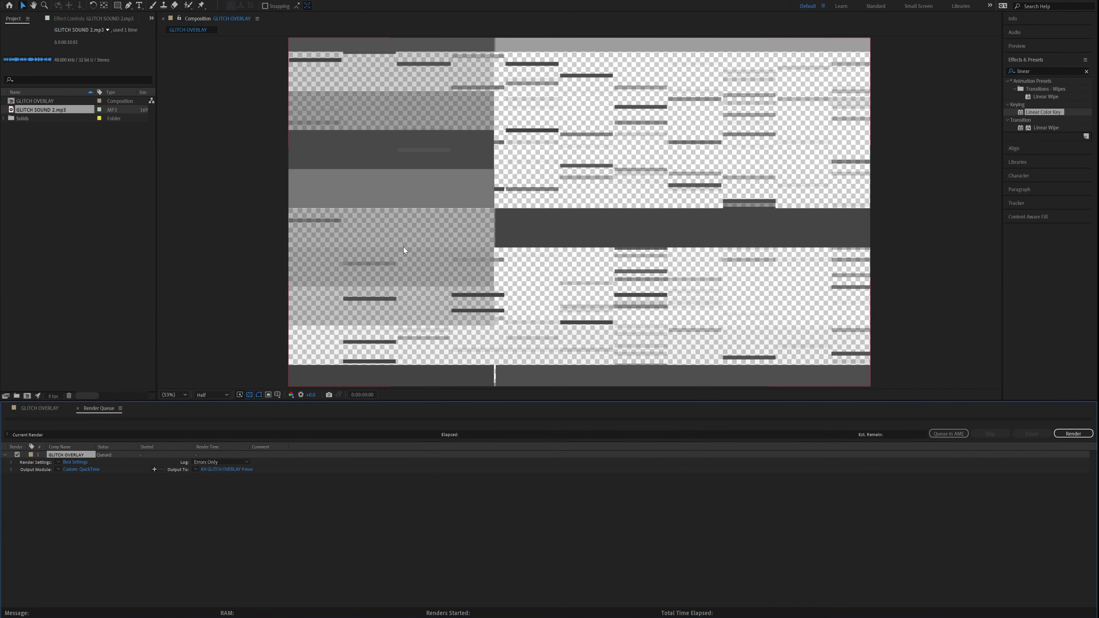
pyautogui.click(1074, 434)
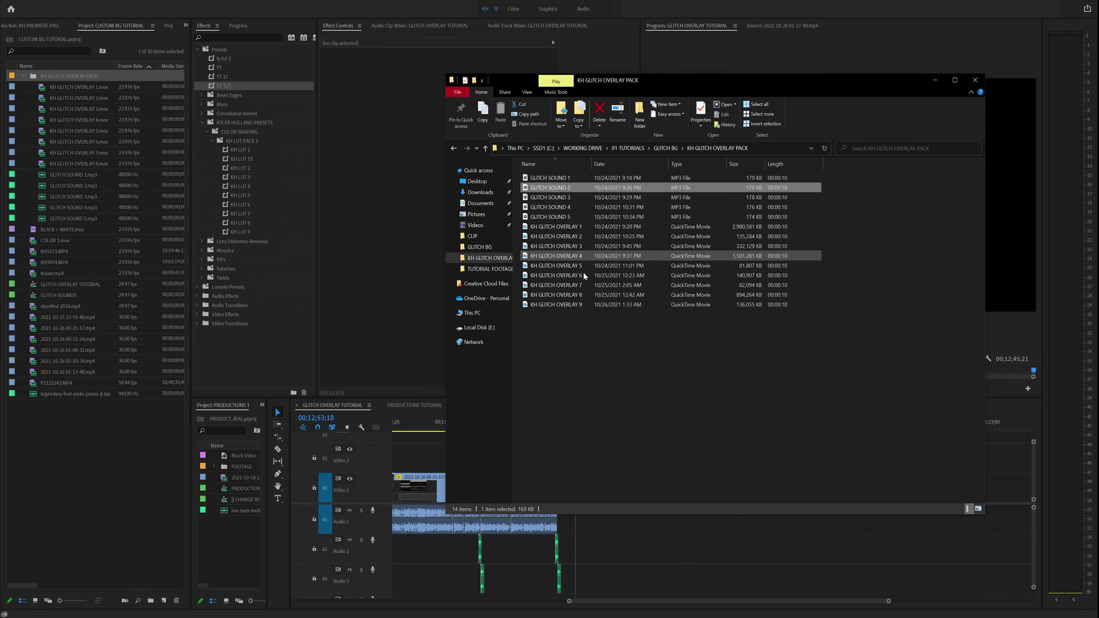
# In Premiere Pro, import KH GLITCH OVERLAY 9 into the KH GLITCH OVERLAY PACK bin and place it above the footage in the sequence.
pyautogui.moveTo(579, 306); pyautogui.dragTo(103, 117)
pyautogui.moveTo(81, 174); pyautogui.dragTo(659, 443)
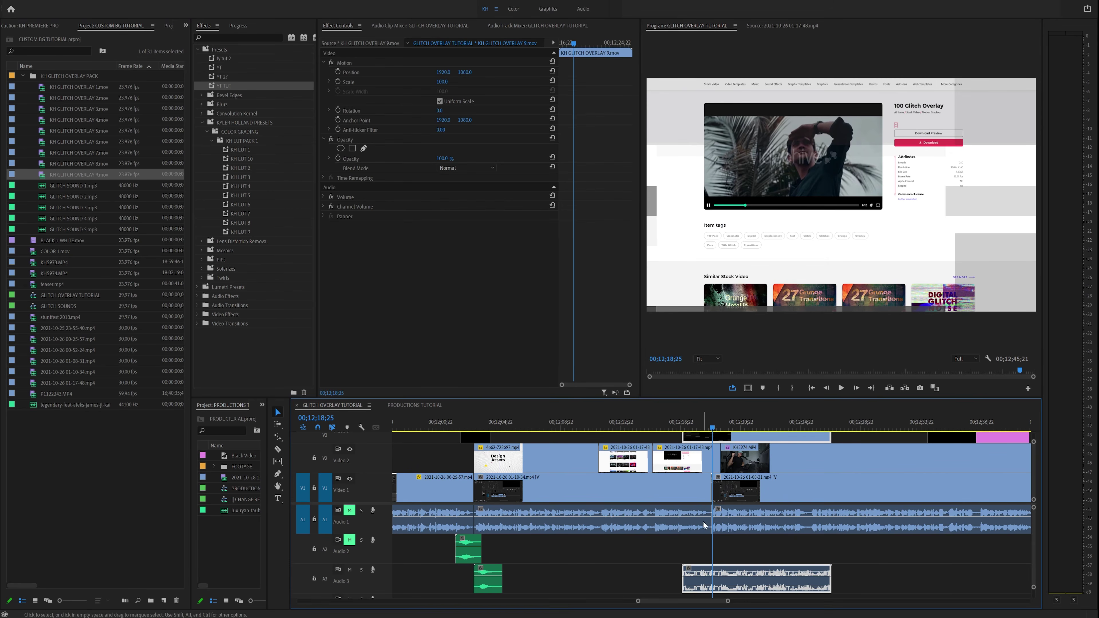
# Mute the Audio 3 track and preview the glitch overlay over the footage.
pyautogui.click(349, 570)
pyautogui.press('space')
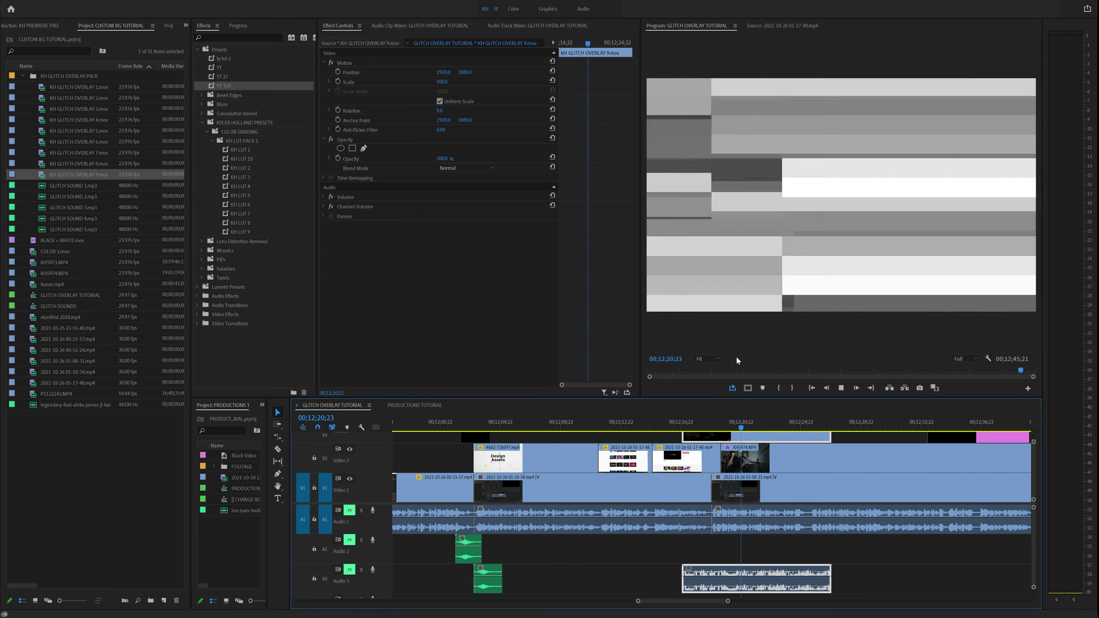
pyautogui.press('space')
# Trim the overlay clip to a brief burst beginning at the cut between the Video 1 clips, and preview the glitch transition.
pyautogui.moveTo(829, 439); pyautogui.dragTo(715, 437)
pyautogui.click(711, 426)
pyautogui.press('space')
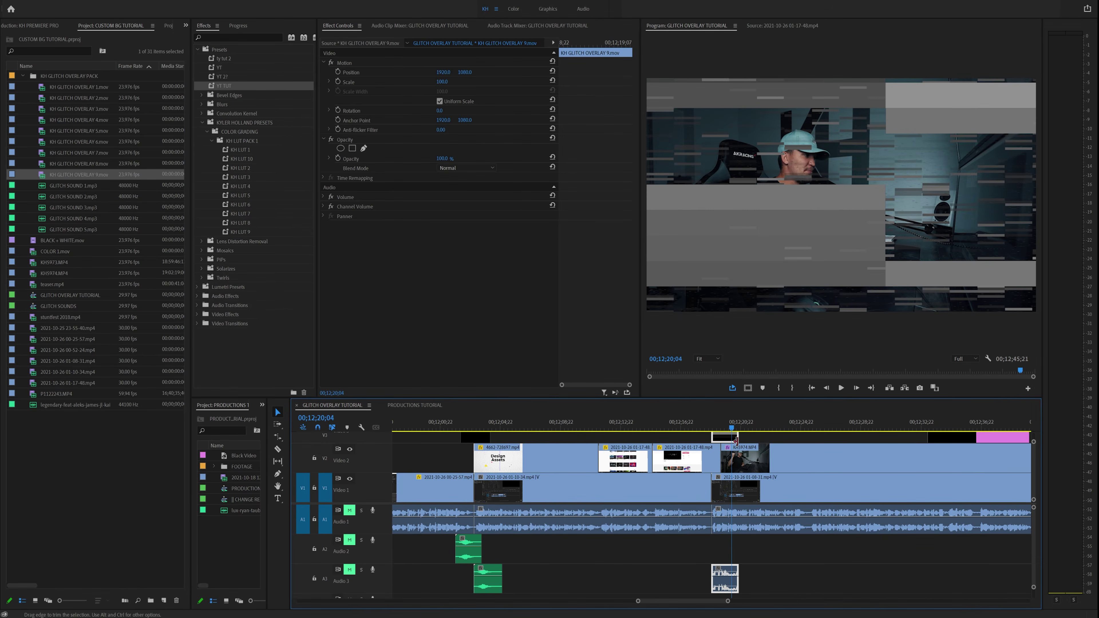
pyautogui.click(717, 430)
pyautogui.press('space')
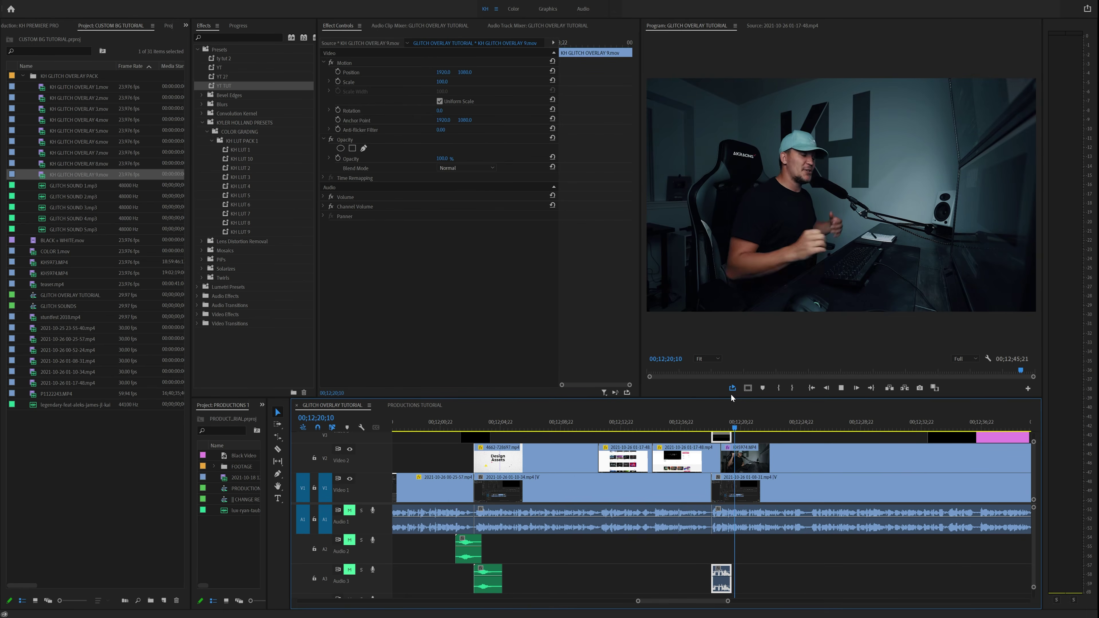
# Stop playback and move the playhead to the empty area past the last clips in the sequence.
pyautogui.press('space')
pyautogui.press('-')
pyautogui.press('-')
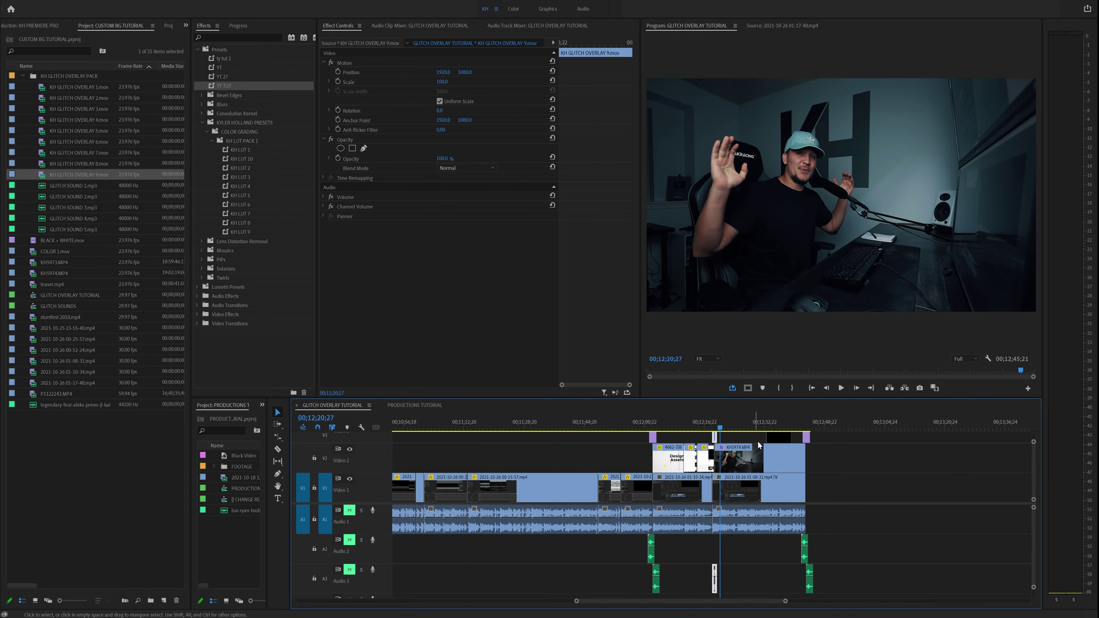
pyautogui.click(779, 428)
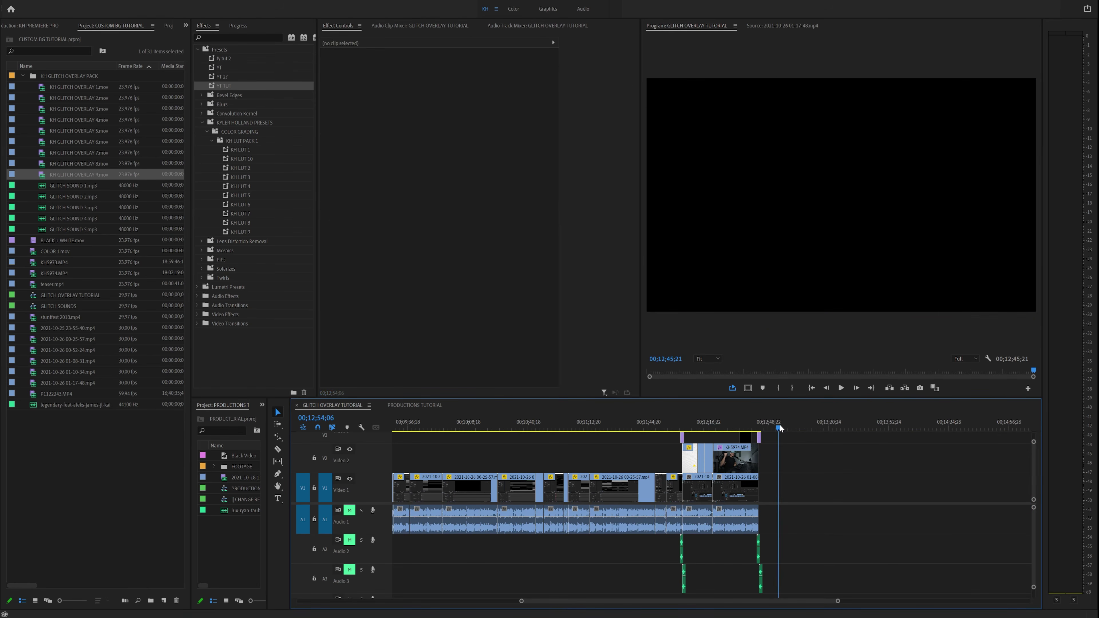
pyautogui.press('=')
pyautogui.press('=')
pyautogui.click(706, 429)
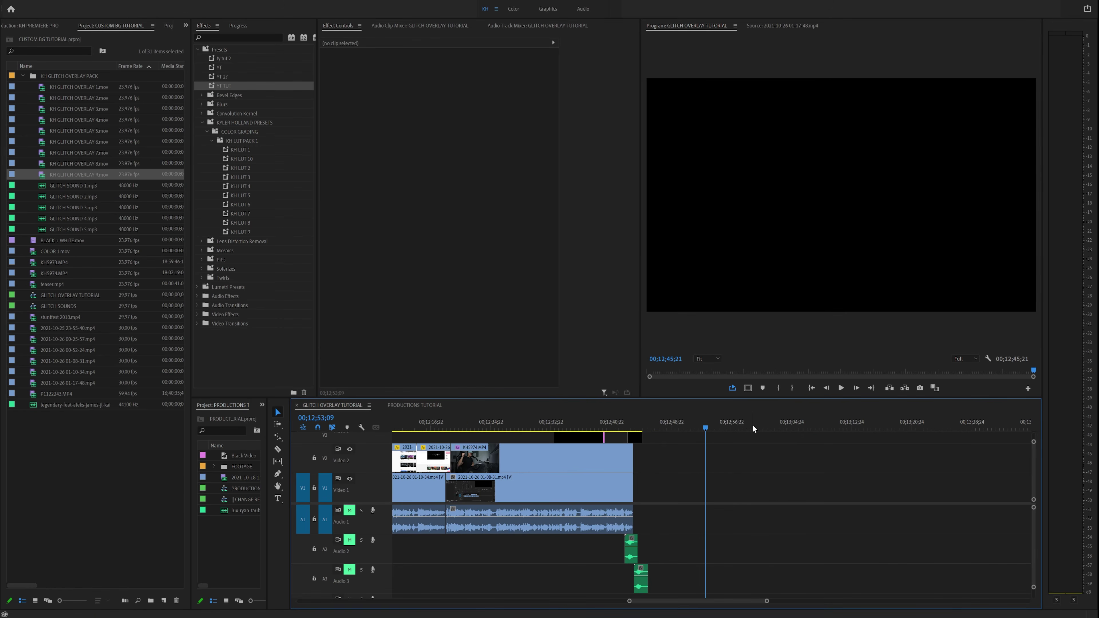
pyautogui.press('-')
pyautogui.click(735, 428)
pyautogui.press('=')
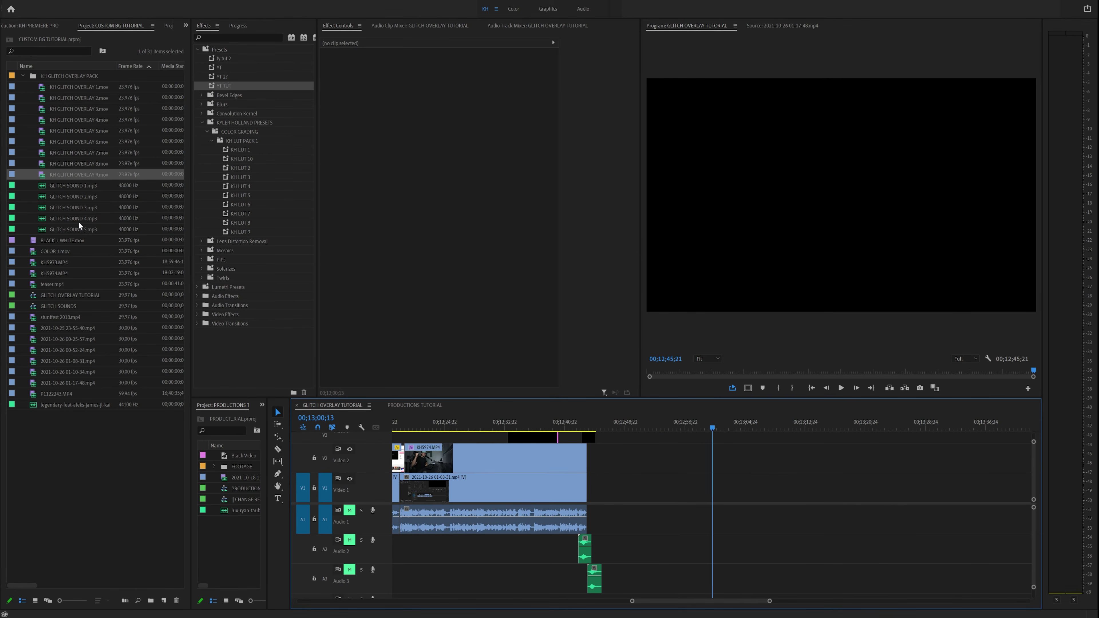
# Open the 5 YOUTUBE ASSETS project and place KH logo 1x1.png on Video 1 in the empty area after the last clips.
pyautogui.click(30, 23)
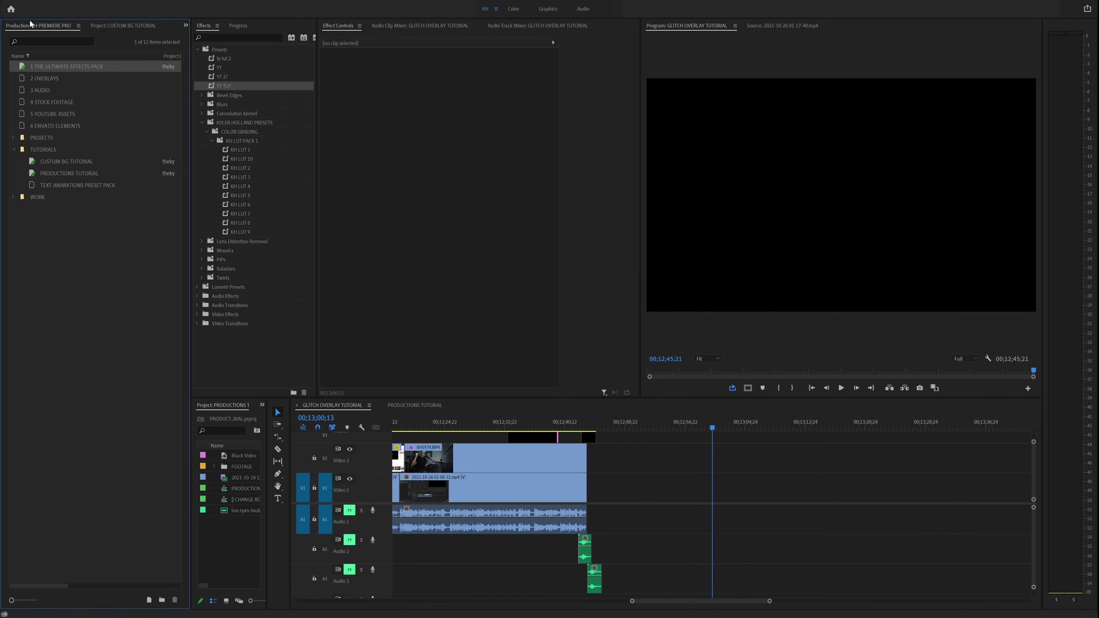
pyautogui.doubleClick(40, 115)
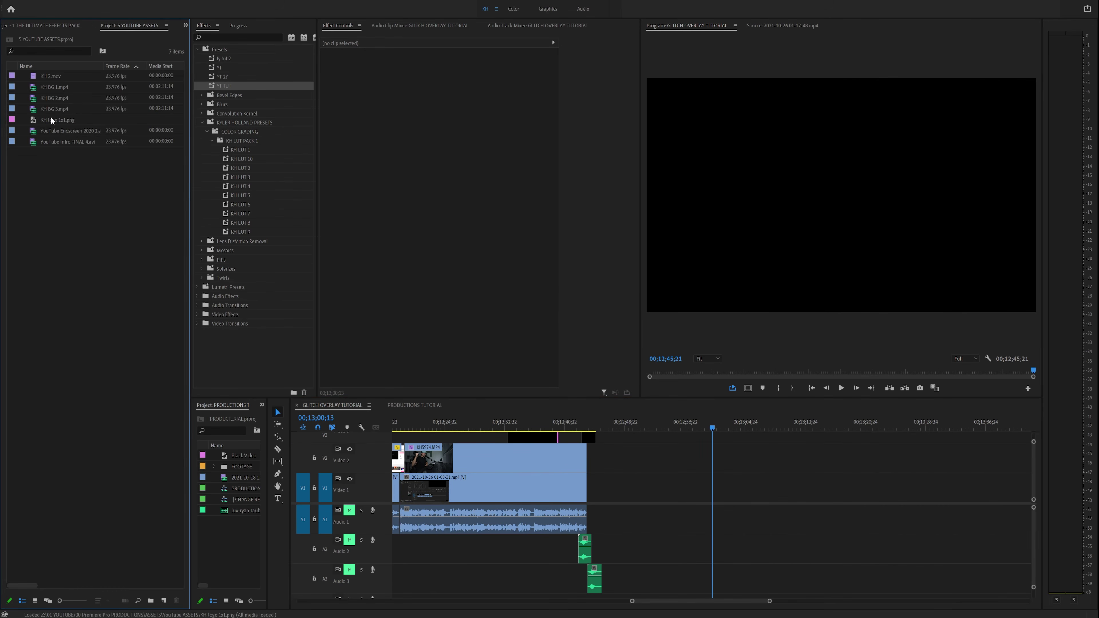
pyautogui.moveTo(65, 120); pyautogui.dragTo(719, 493)
pyautogui.click(722, 429)
pyautogui.click(735, 433)
pyautogui.scroll(-2, 742, 483)
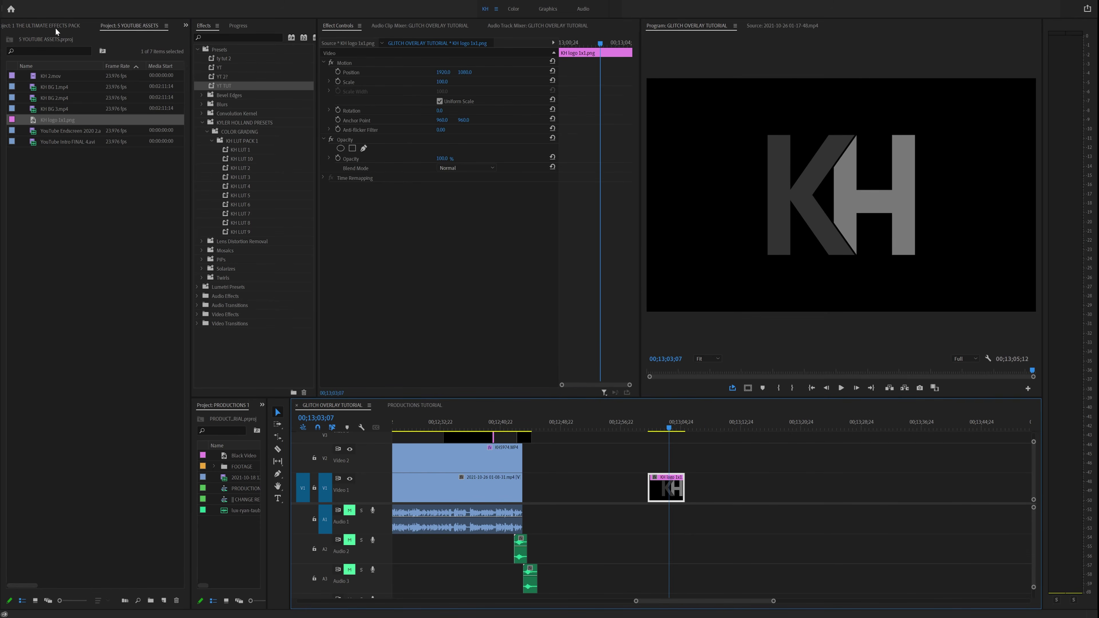
# Place KH GLITCH OVERLAY 9 from CUSTOM BG TUTORIAL on Video 2 above the logo, and unmute the Audio 2 track.
pyautogui.click(47, 25)
pyautogui.scroll(1, 48, 30)
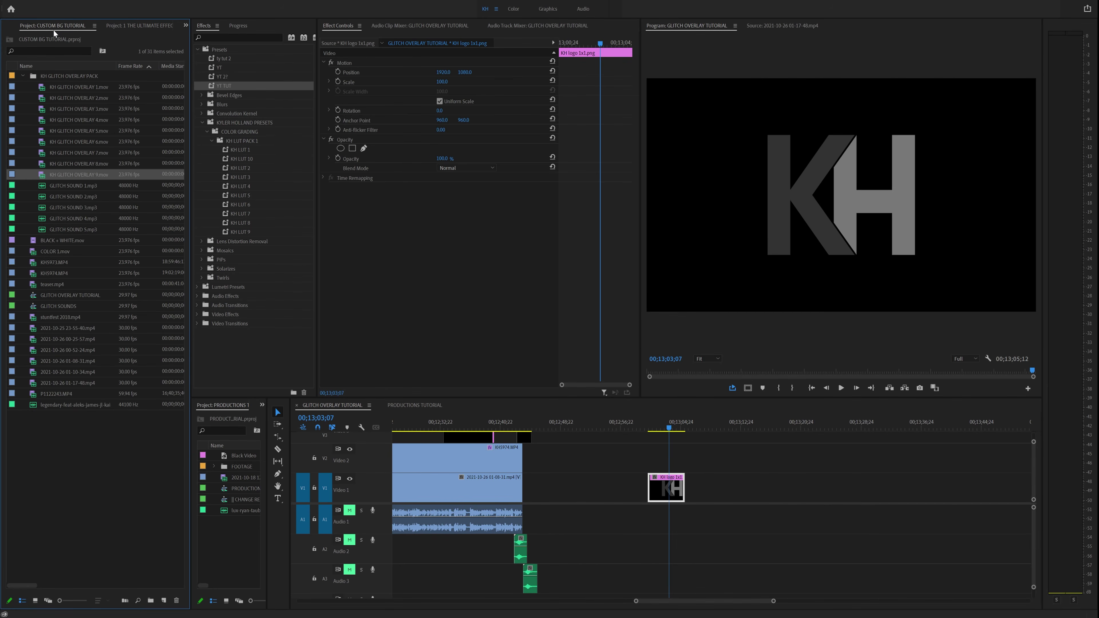
pyautogui.moveTo(154, 201); pyautogui.dragTo(679, 467)
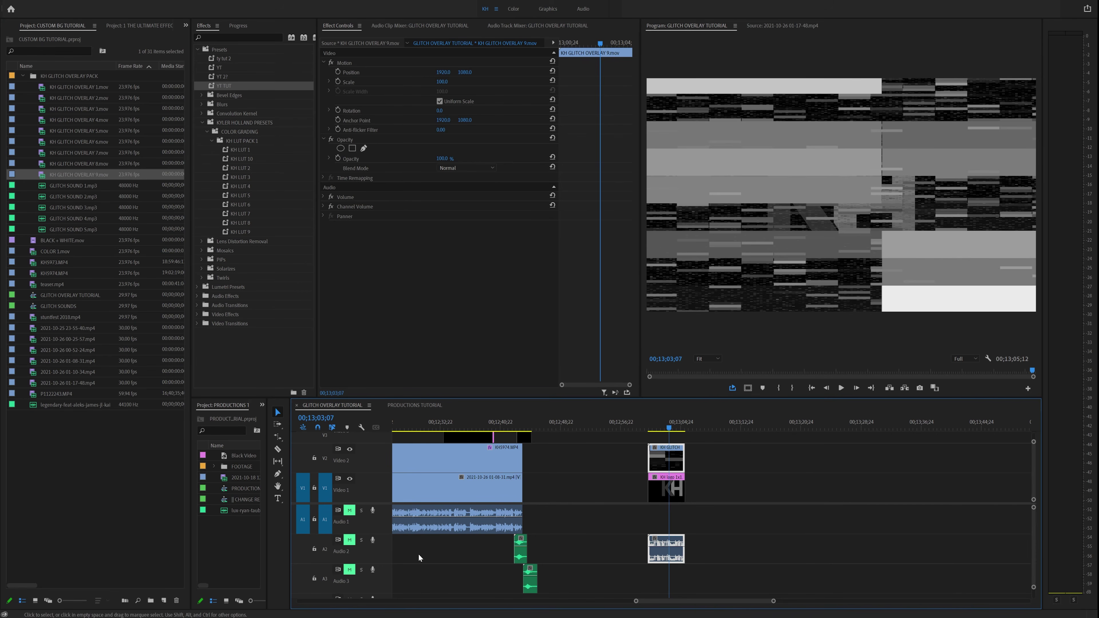
pyautogui.click(350, 540)
# Apply the Track Matte Key effect to the logo clip and set its matte to Video 2.
pyautogui.click(677, 487)
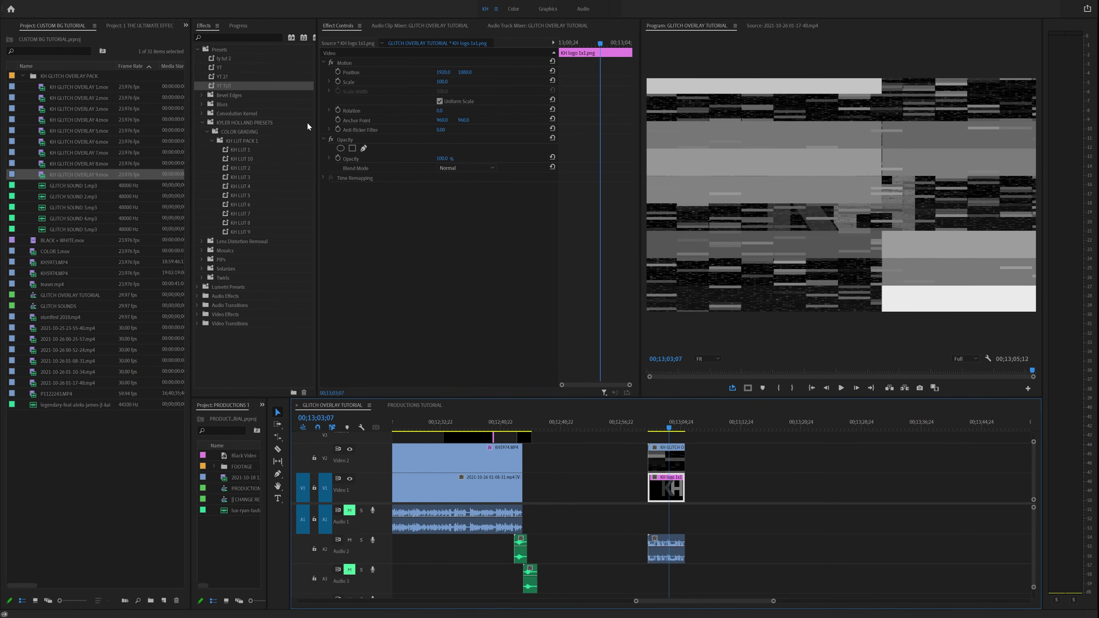
pyautogui.click(226, 35)
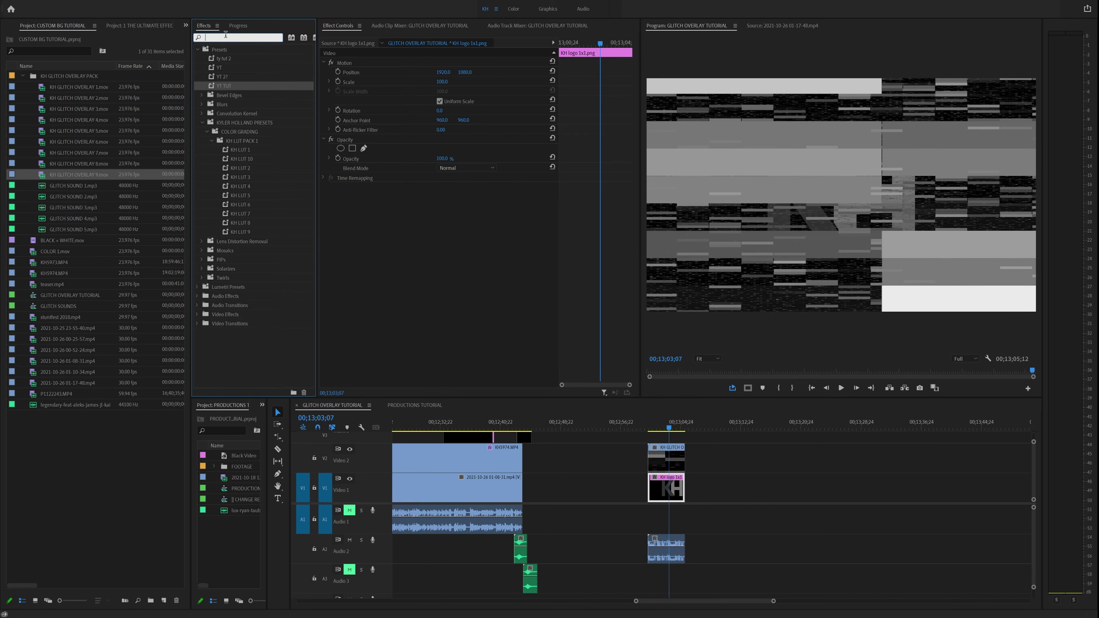
pyautogui.write('track')
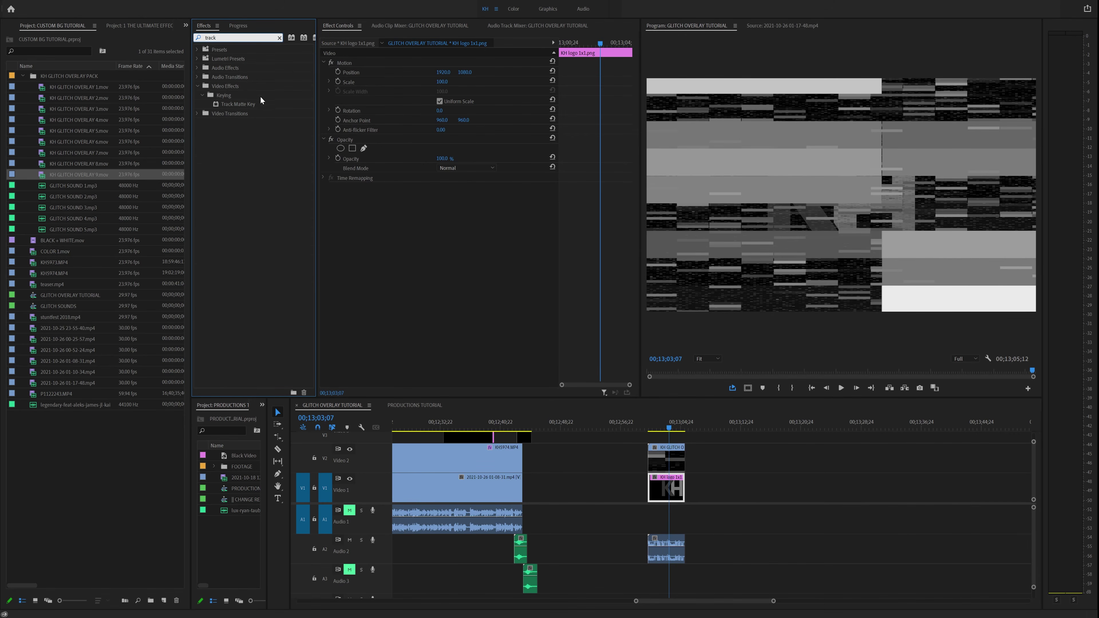
pyautogui.moveTo(261, 101); pyautogui.dragTo(308, 138)
pyautogui.moveTo(647, 495); pyautogui.dragTo(648, 492)
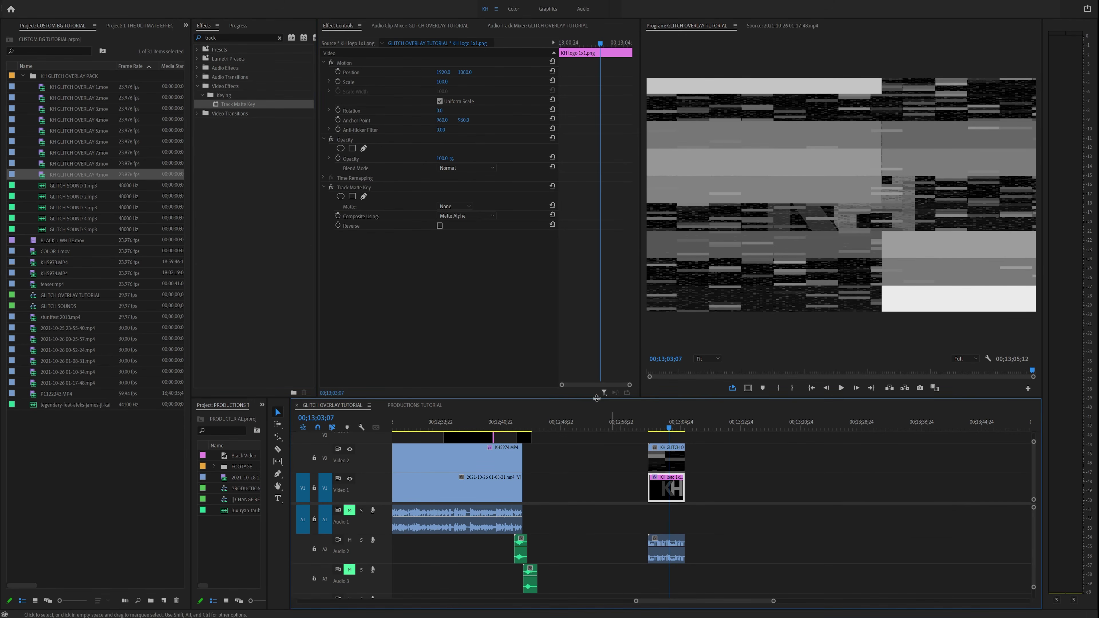
pyautogui.click(453, 211)
pyautogui.click(456, 277)
# Preview the matted logo from before its start, including full-screen, and scrub back into the early part of the clip.
pyautogui.click(641, 427)
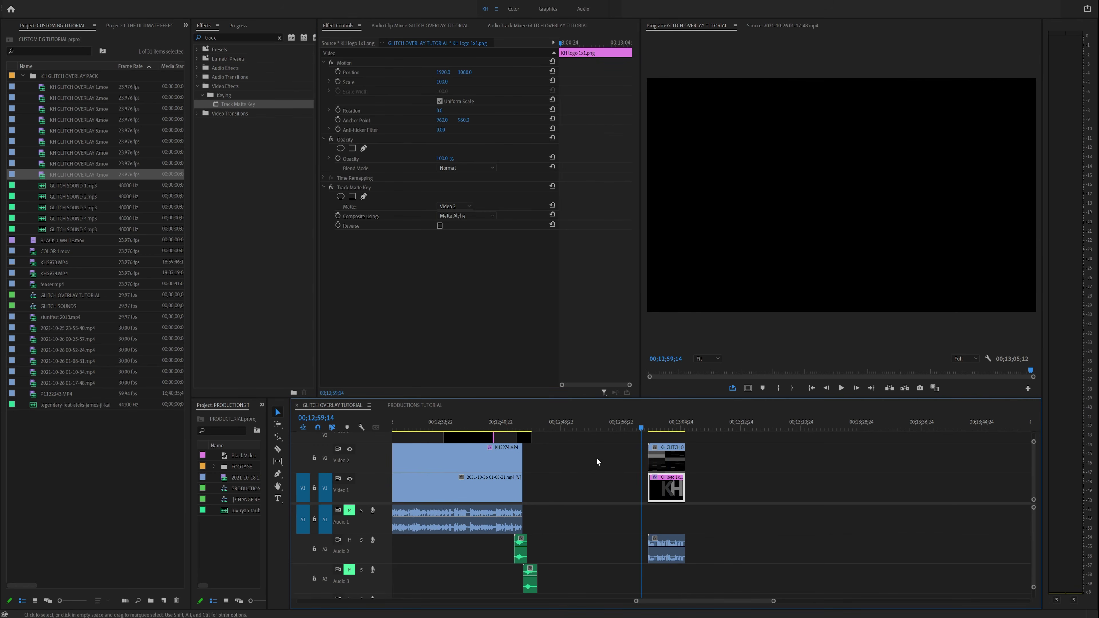
pyautogui.press('space')
pyautogui.press('`')
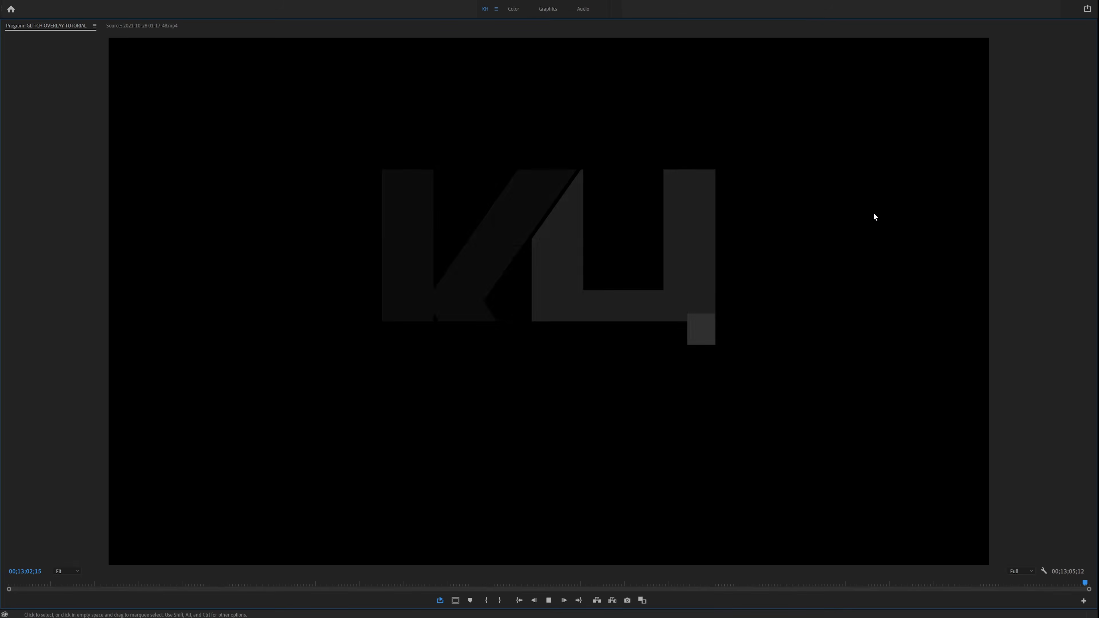
pyautogui.press('`')
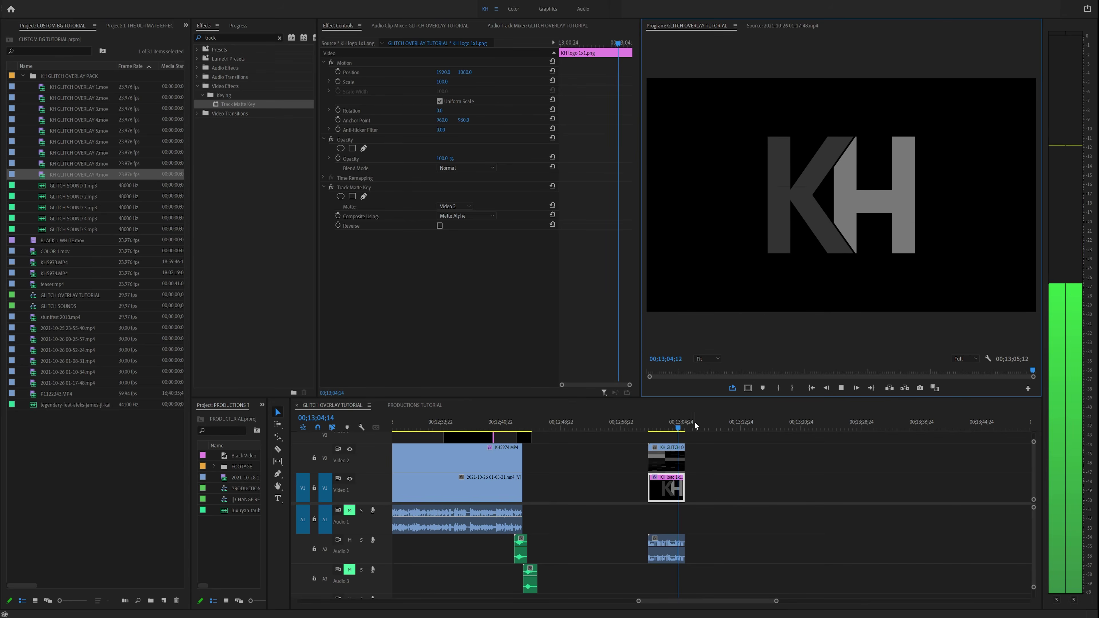
pyautogui.click(681, 425)
pyautogui.moveTo(681, 424); pyautogui.dragTo(659, 428)
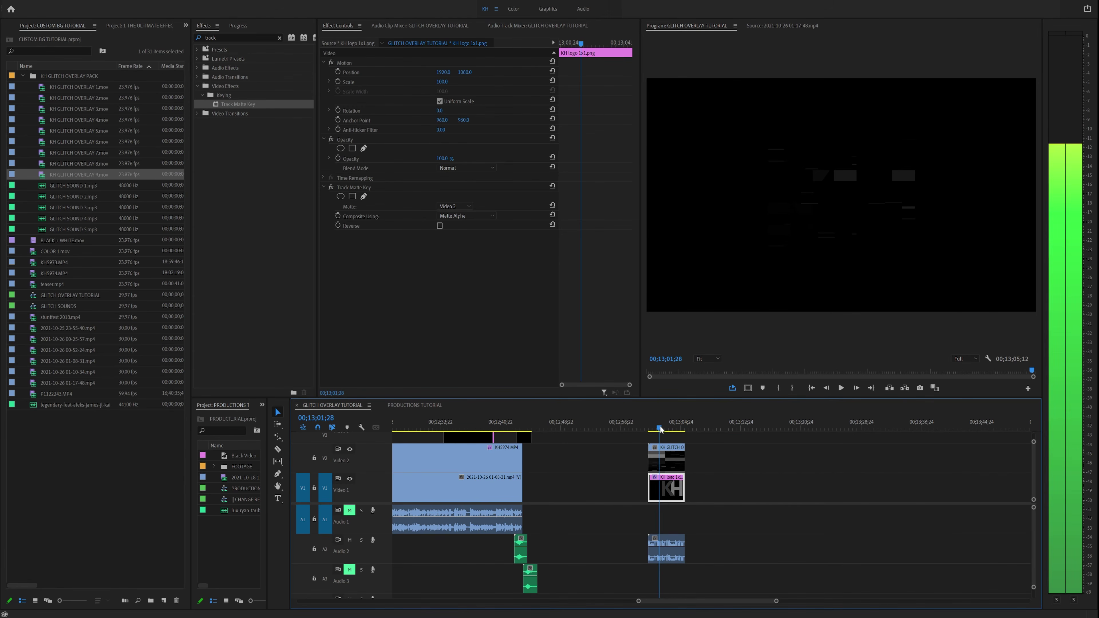
# Set the logo's Track Matte Key to composite using Matte Luma and preview the effect.
pyautogui.click(459, 215)
pyautogui.click(462, 234)
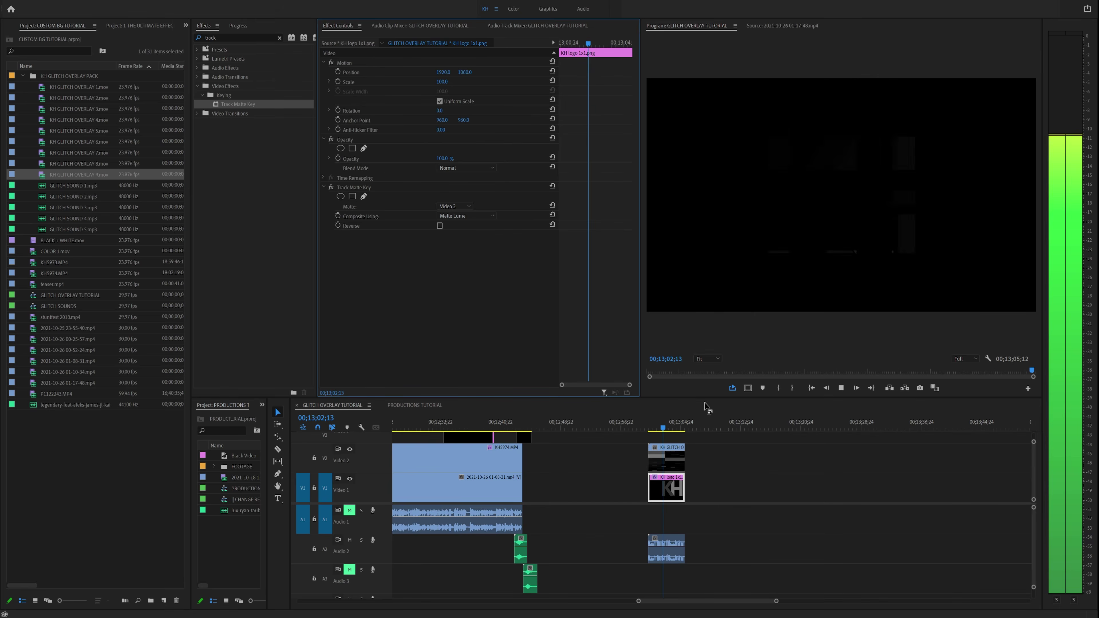
pyautogui.press('space')
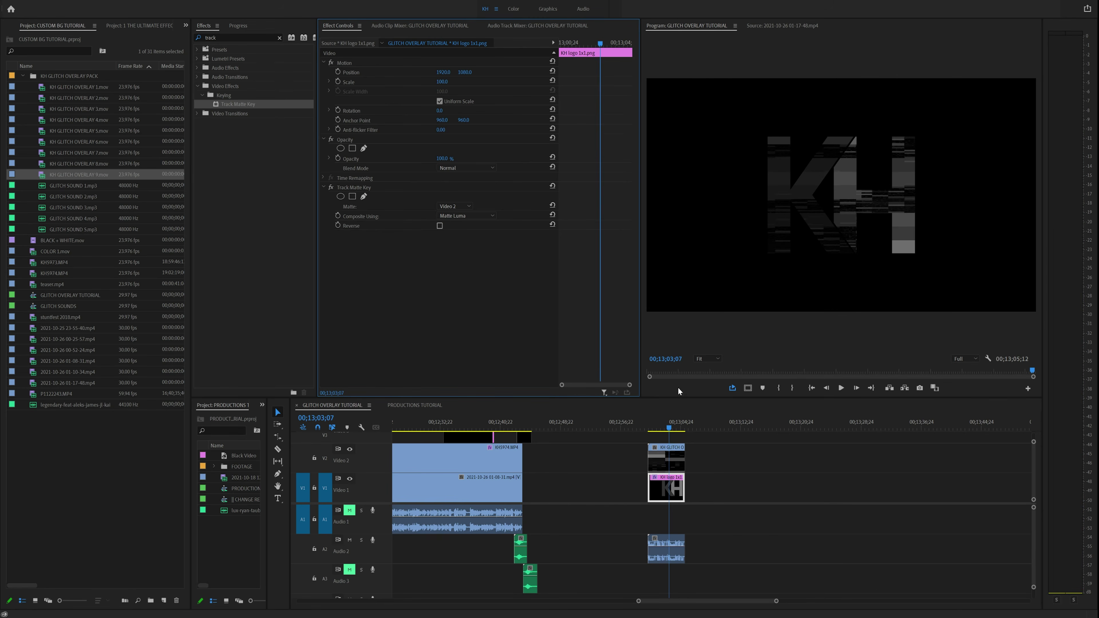
# Turn on Reverse for the logo's Track Matte Key and preview from the clip's start.
pyautogui.click(440, 226)
pyautogui.click(648, 426)
pyautogui.press('space')
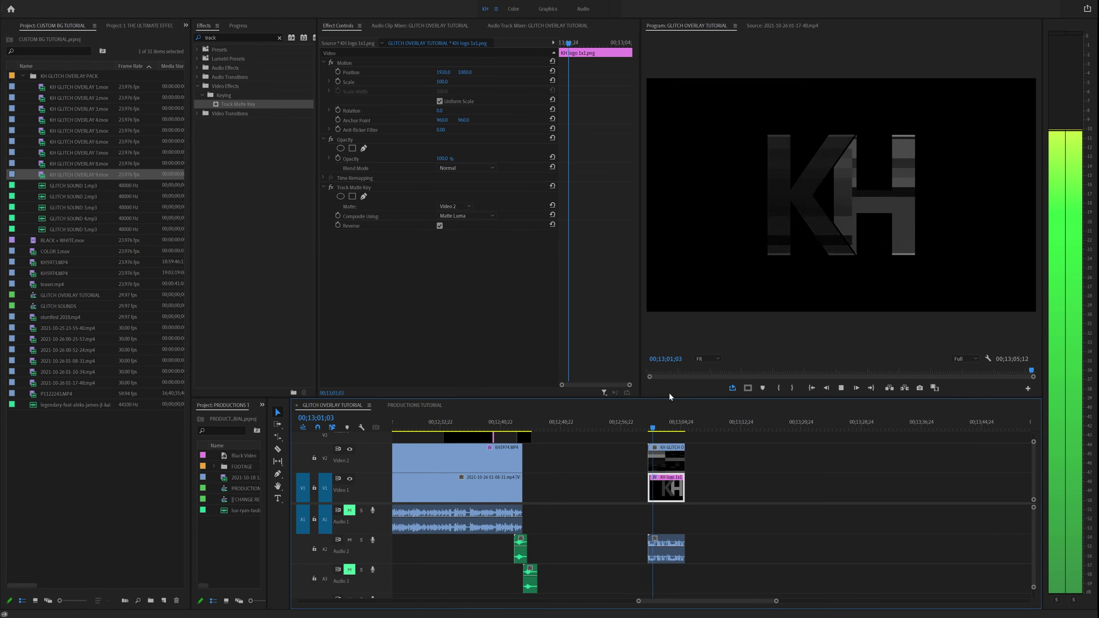
pyautogui.press('space')
# Set the reversed Track Matte Key on the logo to composite using Matte Alpha and preview it.
pyautogui.click(466, 215)
pyautogui.click(467, 223)
pyautogui.click(653, 426)
pyautogui.press('space')
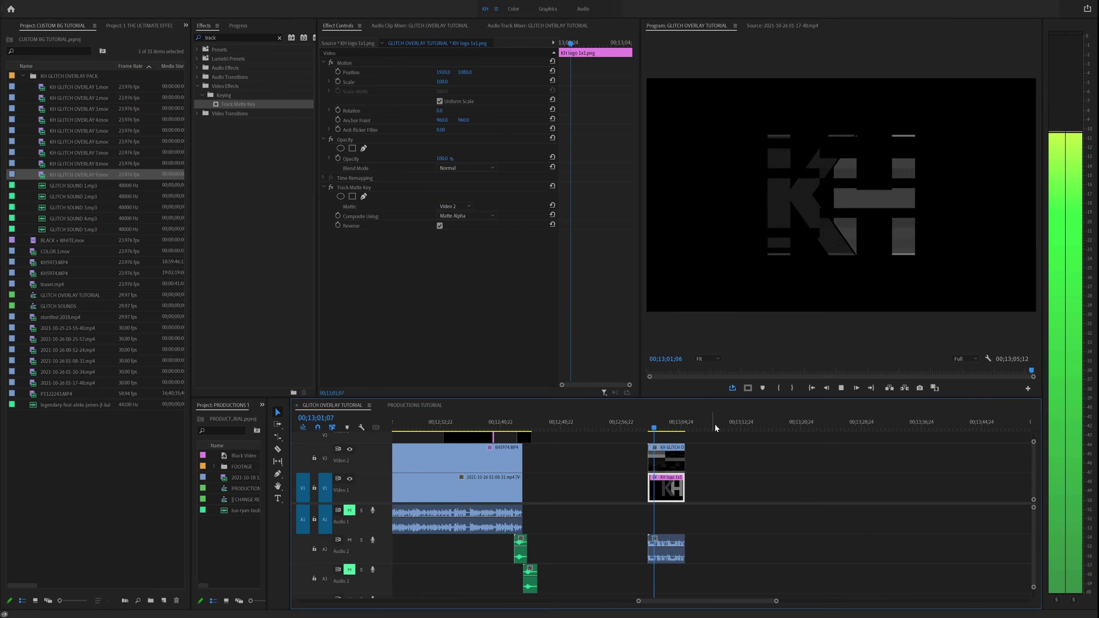
pyautogui.press('space')
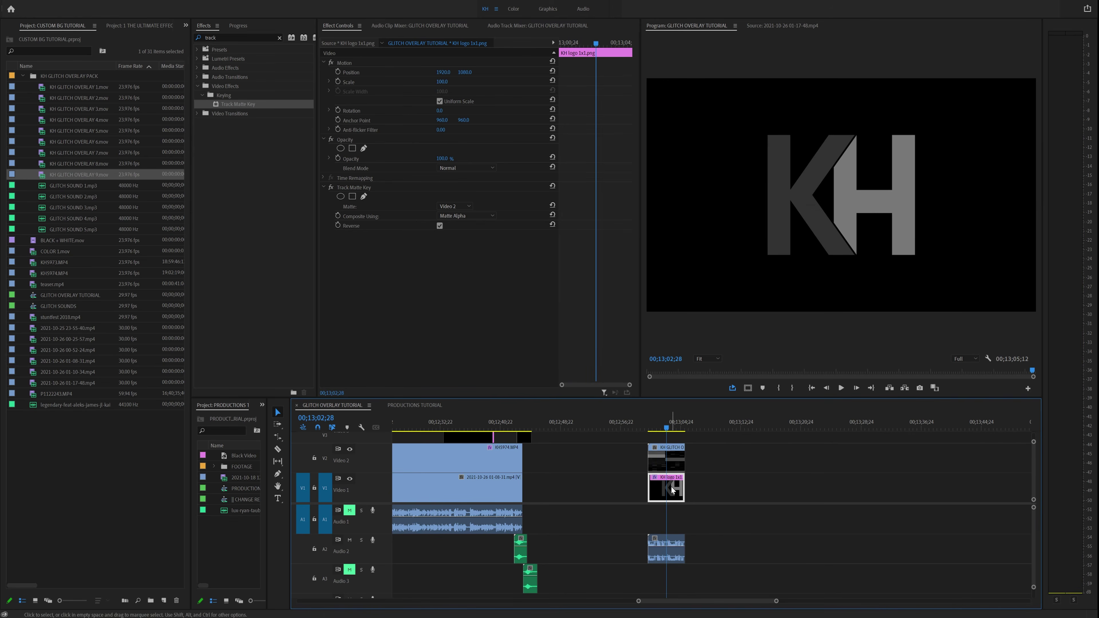
# Remove the Track Matte Key from the logo, and rearrange the clips with the logo on Video 2 above the glitch overlay.
pyautogui.click(354, 187)
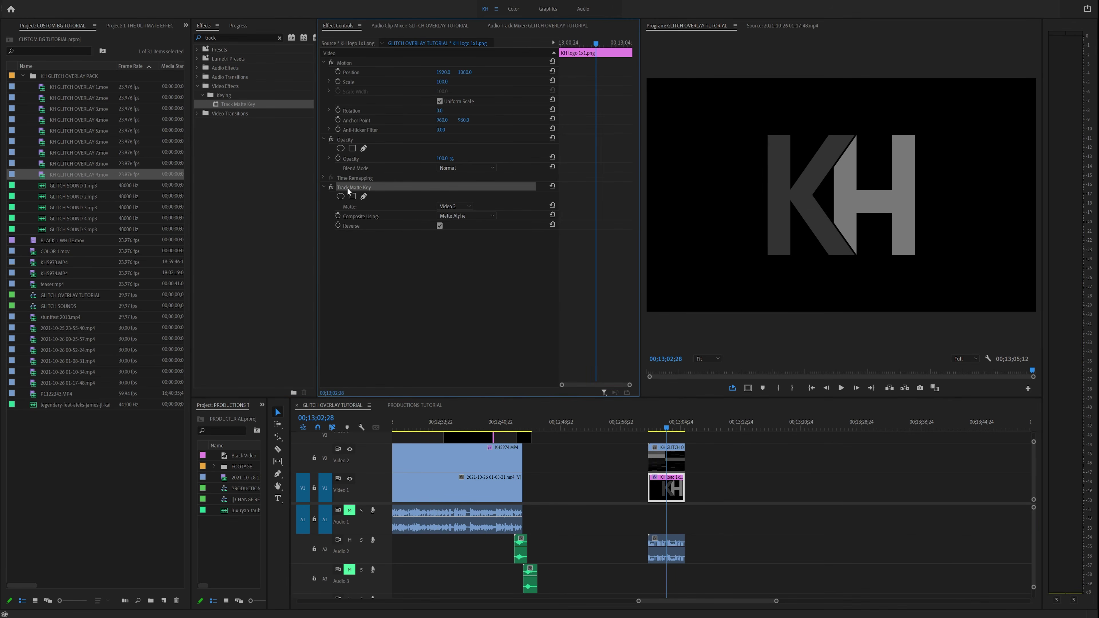
pyautogui.press('Delete')
pyautogui.moveTo(674, 490)
pyautogui.mouseDown()
pyautogui.moveTo(676, 438)
pyautogui.moveTo(698, 440)
pyautogui.moveTo(674, 463)
pyautogui.moveTo(673, 485)
pyautogui.mouseUp()
pyautogui.click(741, 447)
pyautogui.click(670, 458)
pyautogui.click(650, 424)
pyautogui.press('space')
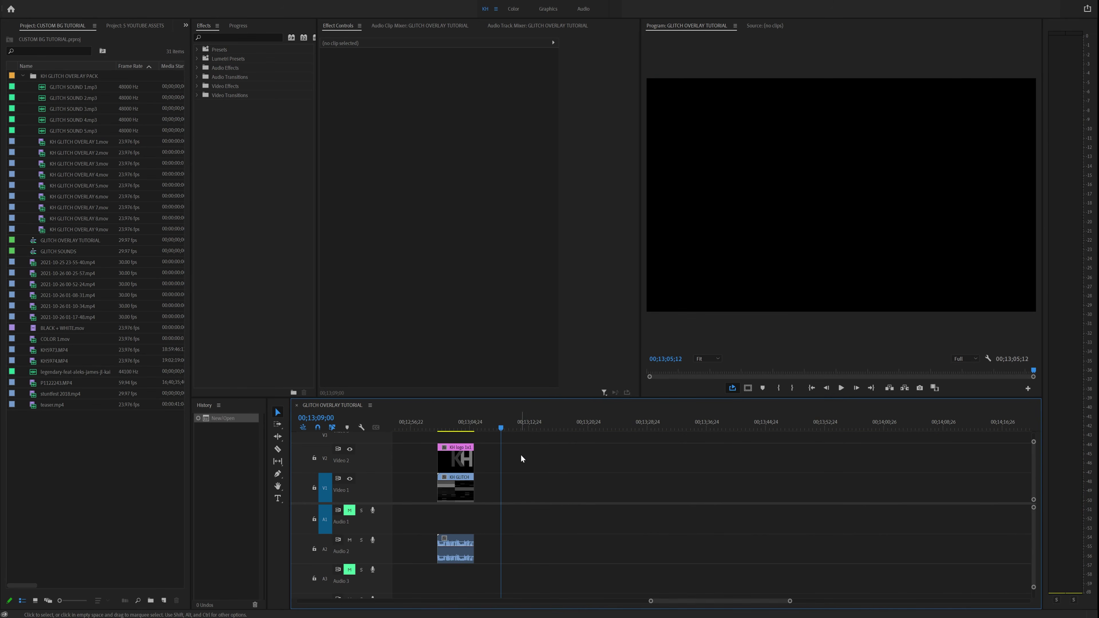
# Switch to the Graphics workspace and add a text title with the creator's full name in capitals at the playhead.
pyautogui.click(547, 8)
pyautogui.press('t')
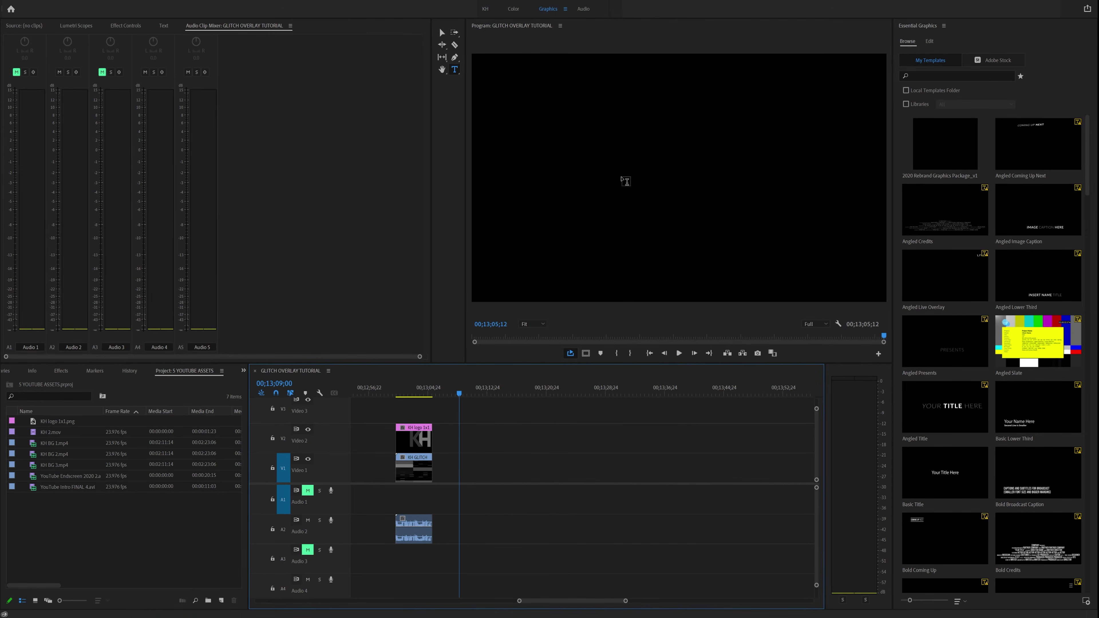
pyautogui.click(609, 174)
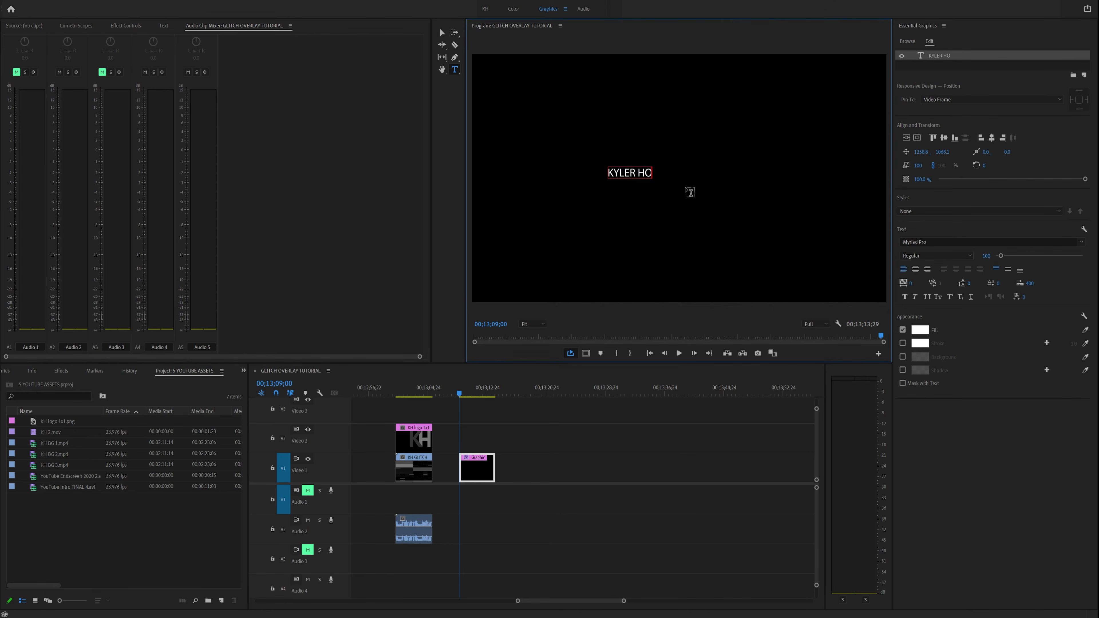
# Set the title to the Dirga Extra-Bold font at size about 313 and center it in the frame.
pyautogui.hotkey('ctrl', 'a')
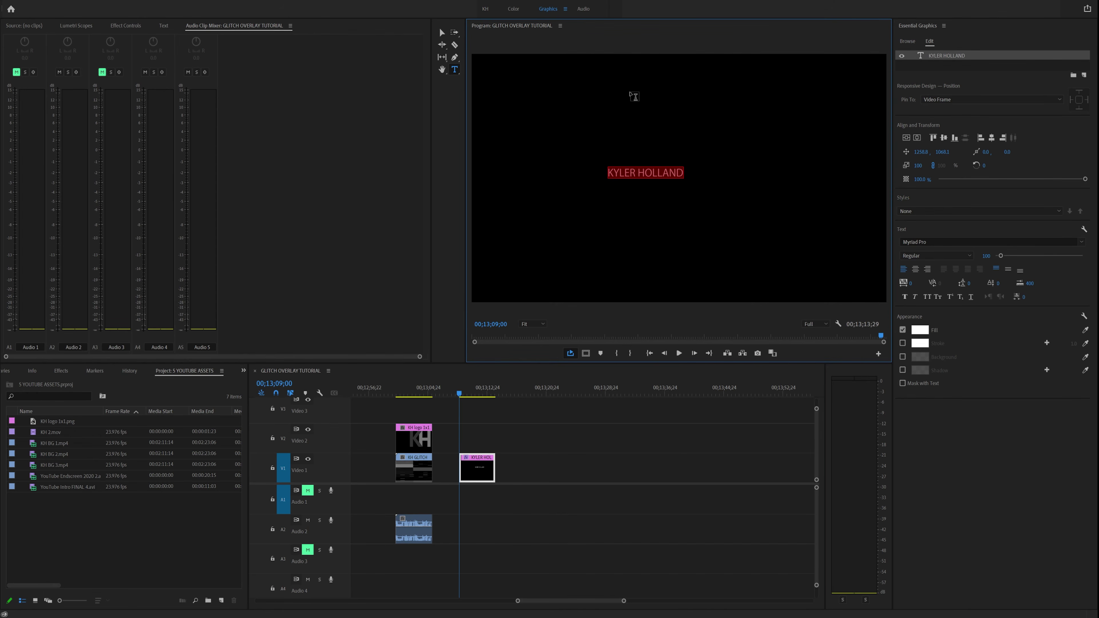
pyautogui.click(929, 241)
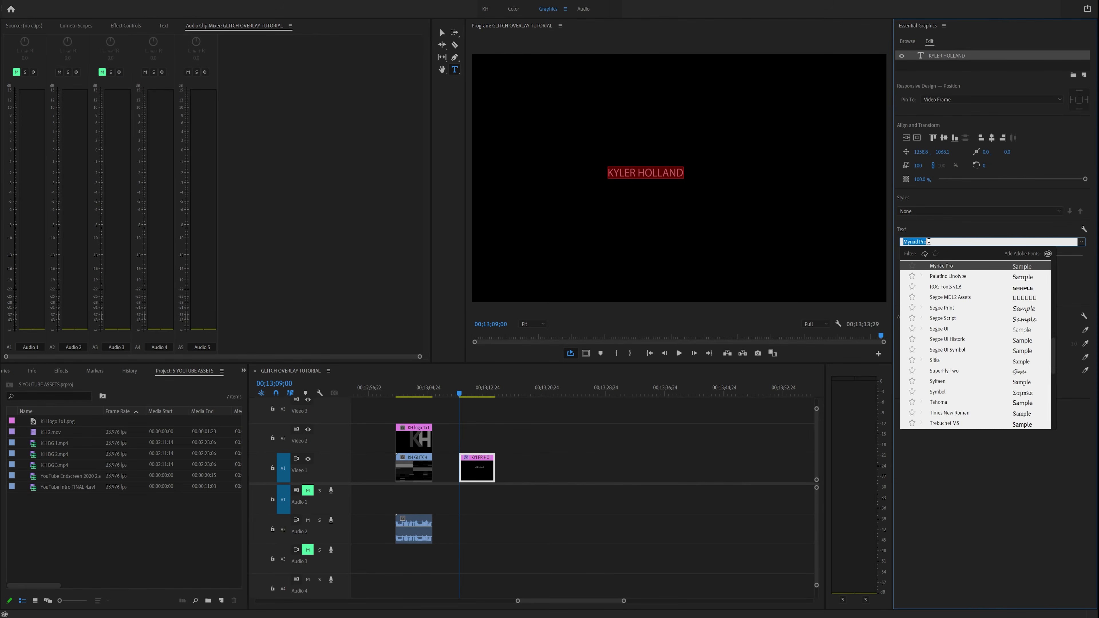
pyautogui.write('dirg')
pyautogui.press('Return')
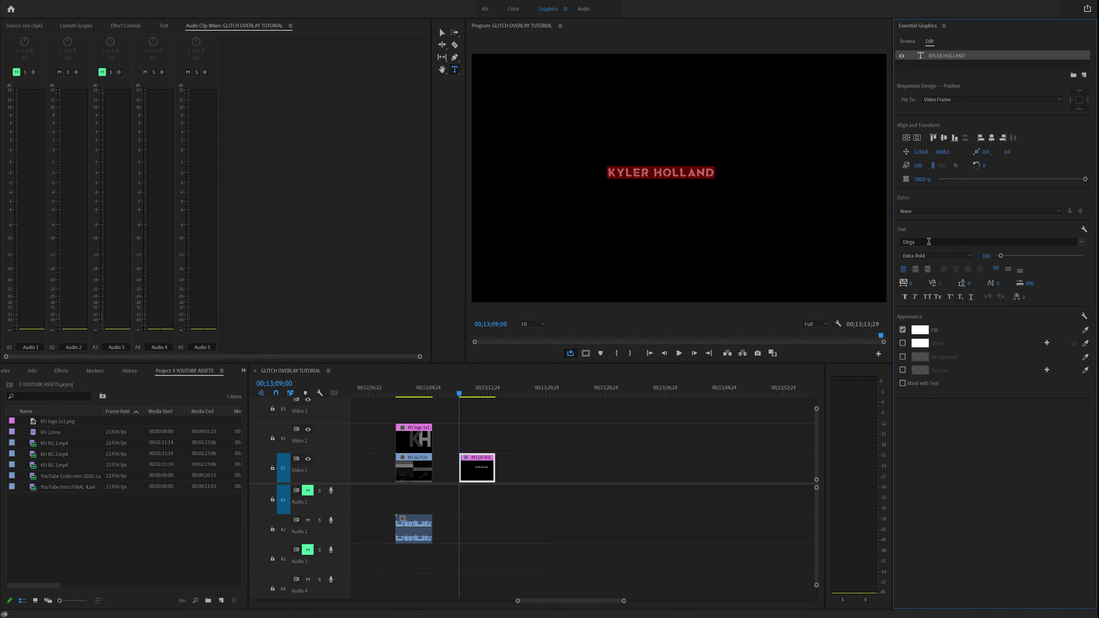
pyautogui.moveTo(1002, 256); pyautogui.dragTo(1013, 256)
pyautogui.click(918, 137)
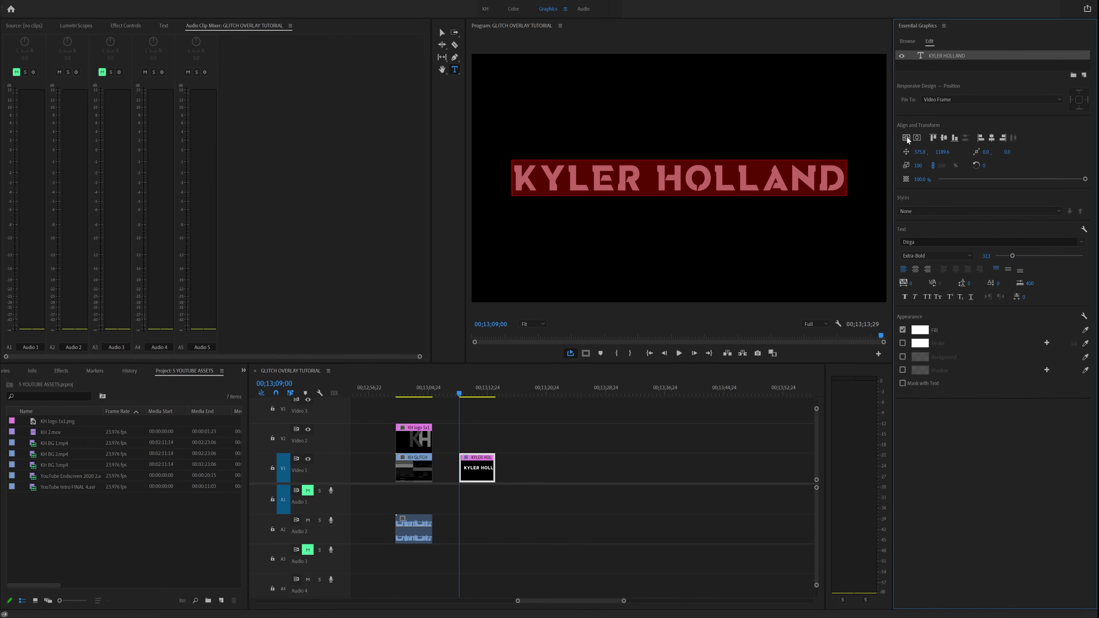
# Move the title clip up to Video 2 and return to the KH workspace.
pyautogui.click(576, 449)
pyautogui.moveTo(473, 475); pyautogui.dragTo(475, 445)
pyautogui.click(487, 9)
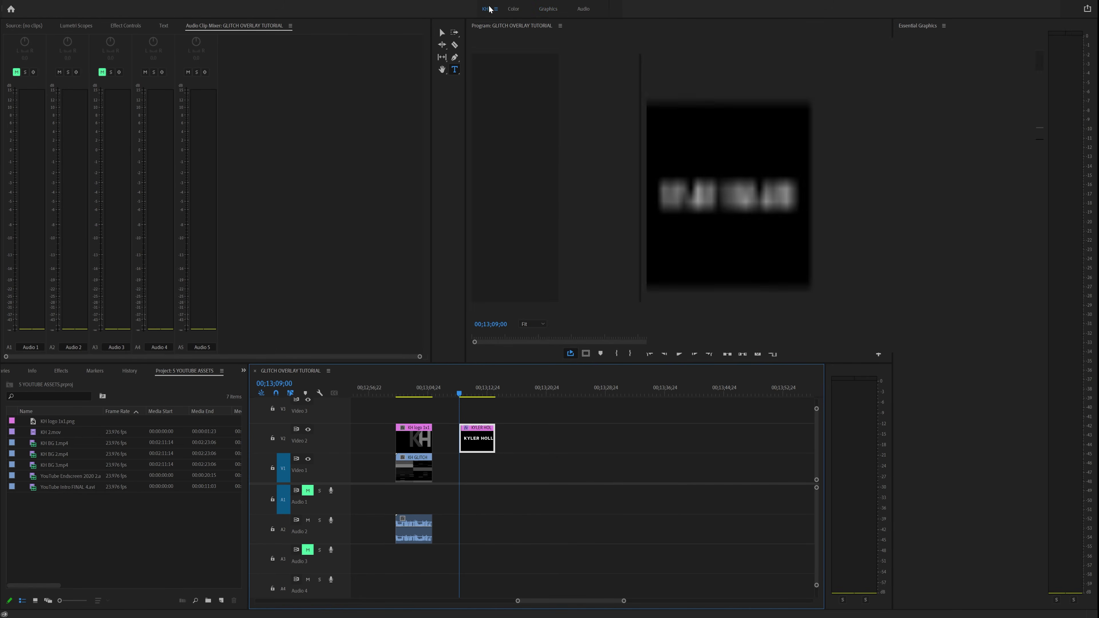
# Place KH GLITCH OVERLAY 9 on Video 1 beneath the title, then unmute Audio 1 and preview the two clips.
pyautogui.moveTo(91, 175); pyautogui.dragTo(566, 492)
pyautogui.click(566, 493)
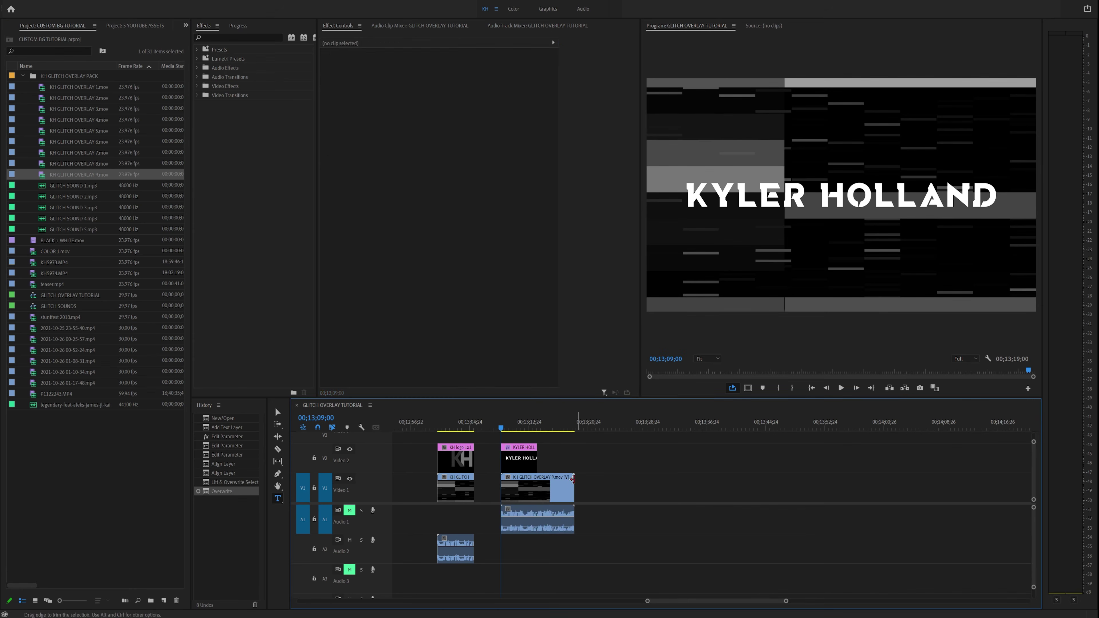
pyautogui.click(349, 510)
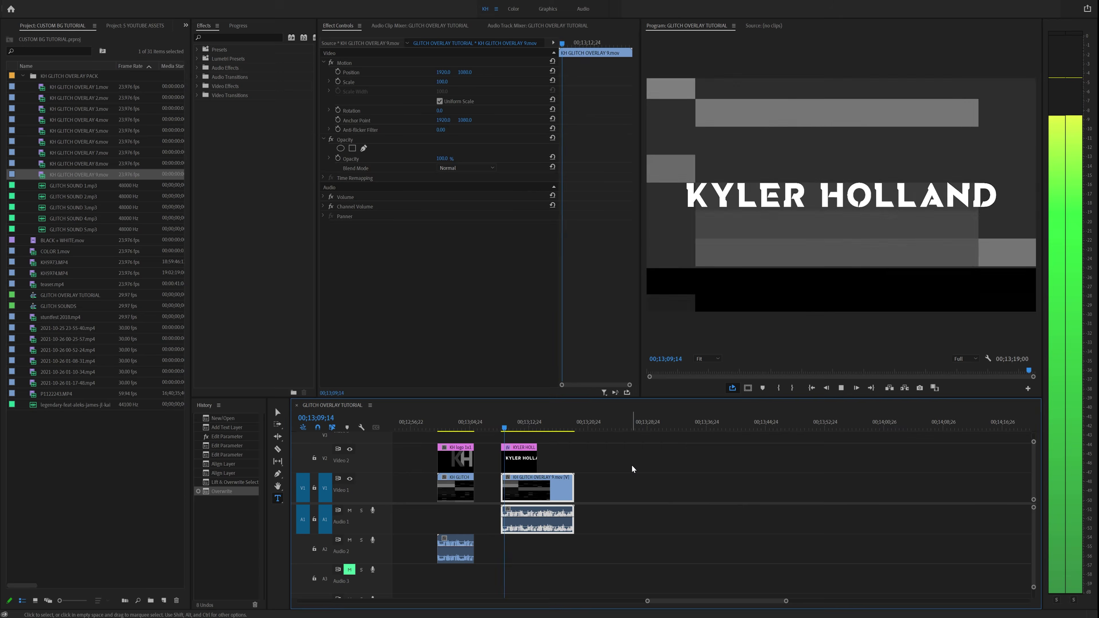
pyautogui.press('space')
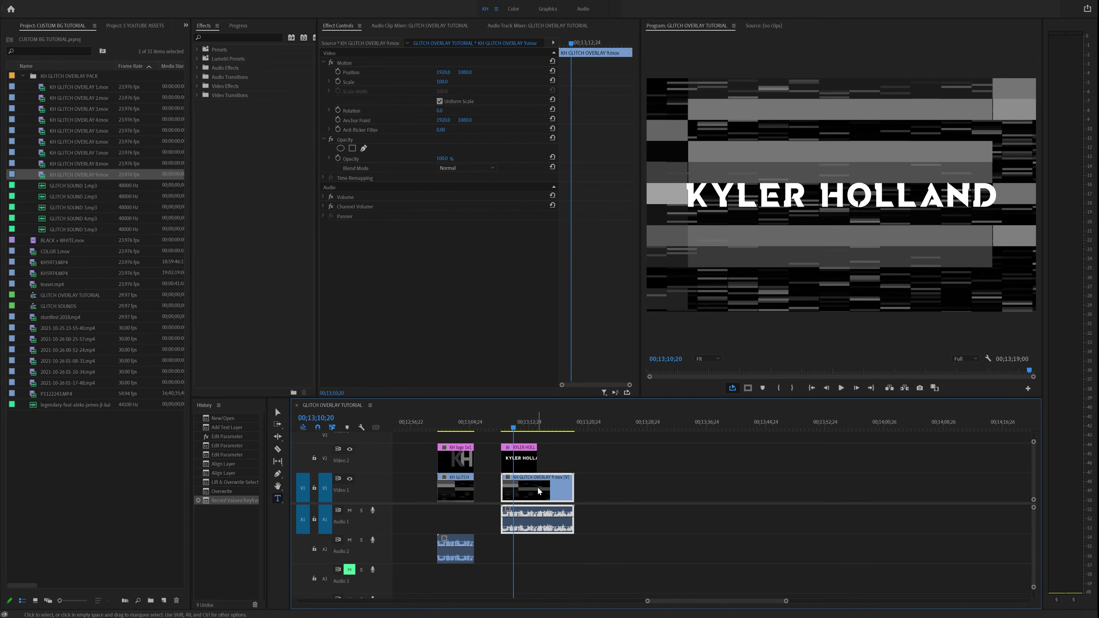
# Apply the Track Matte Key effect to the glitch overlay clip beneath the title.
pyautogui.click(208, 37)
pyautogui.write('track')
pyautogui.moveTo(225, 107); pyautogui.dragTo(530, 486)
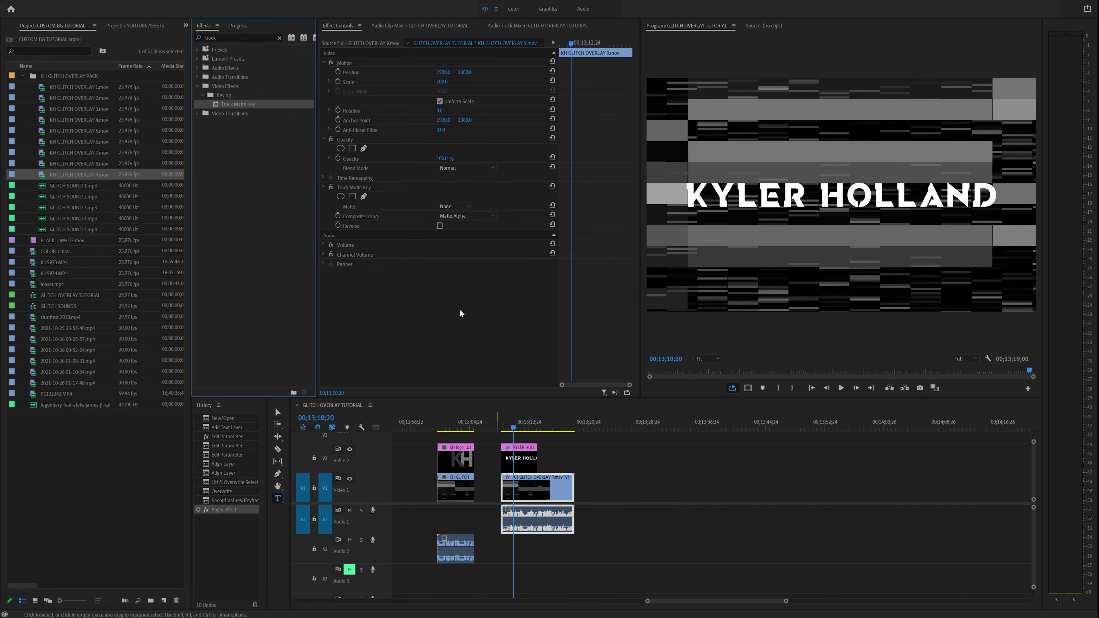
# Set the glitch overlay's Track Matte Key matte to Video 2 and preview the title effect in an enlarged program view.
pyautogui.click(454, 207)
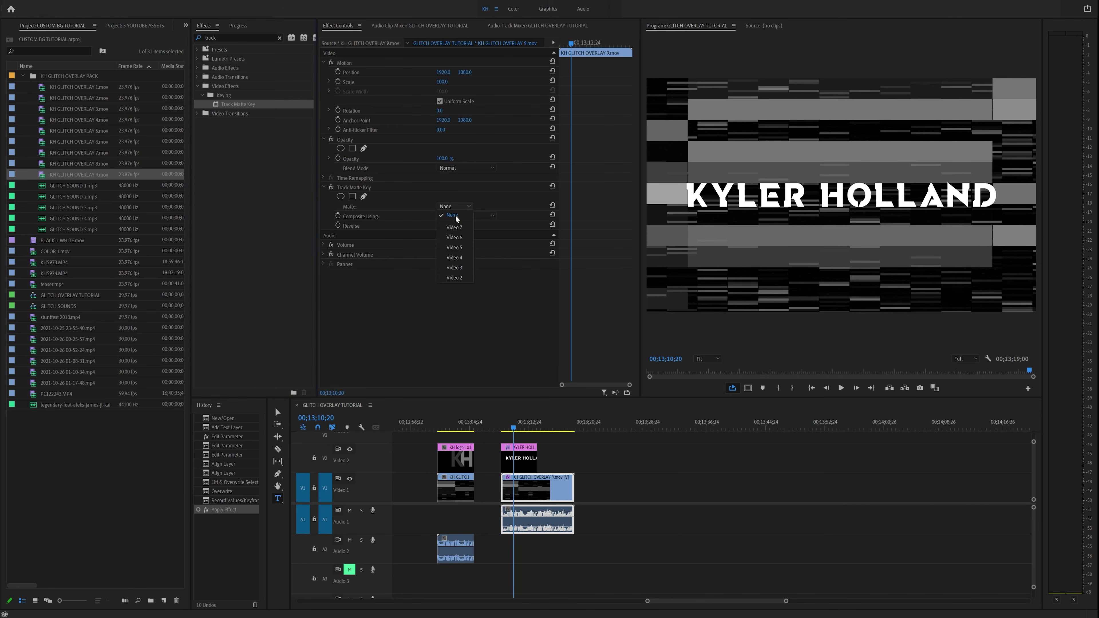
pyautogui.click(464, 281)
pyautogui.click(572, 452)
pyautogui.click(496, 425)
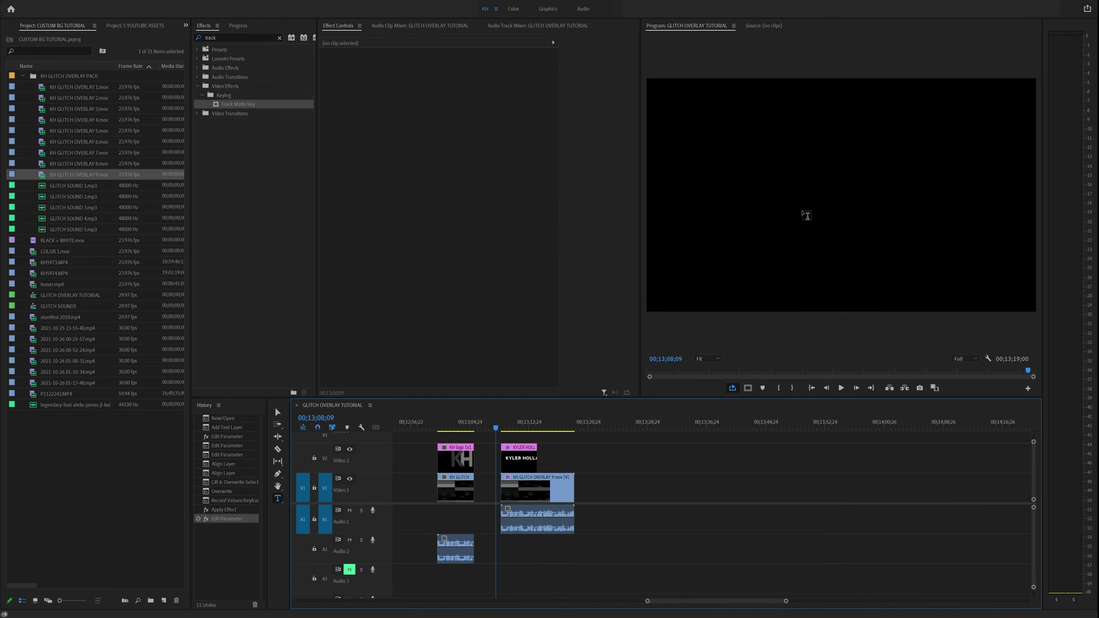
pyautogui.press('`')
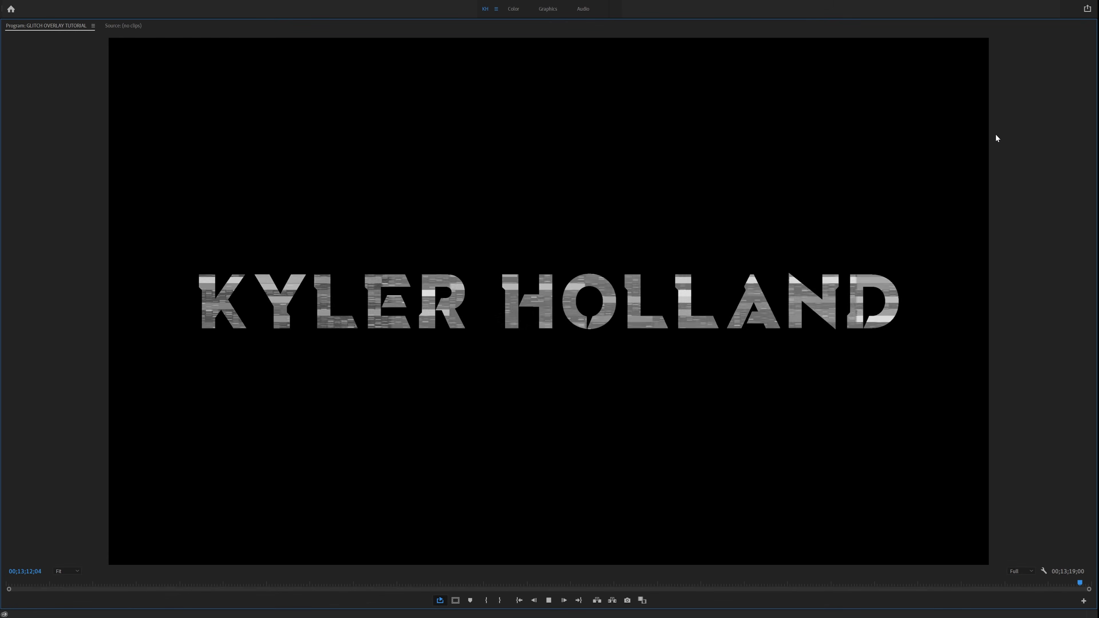
pyautogui.press('`')
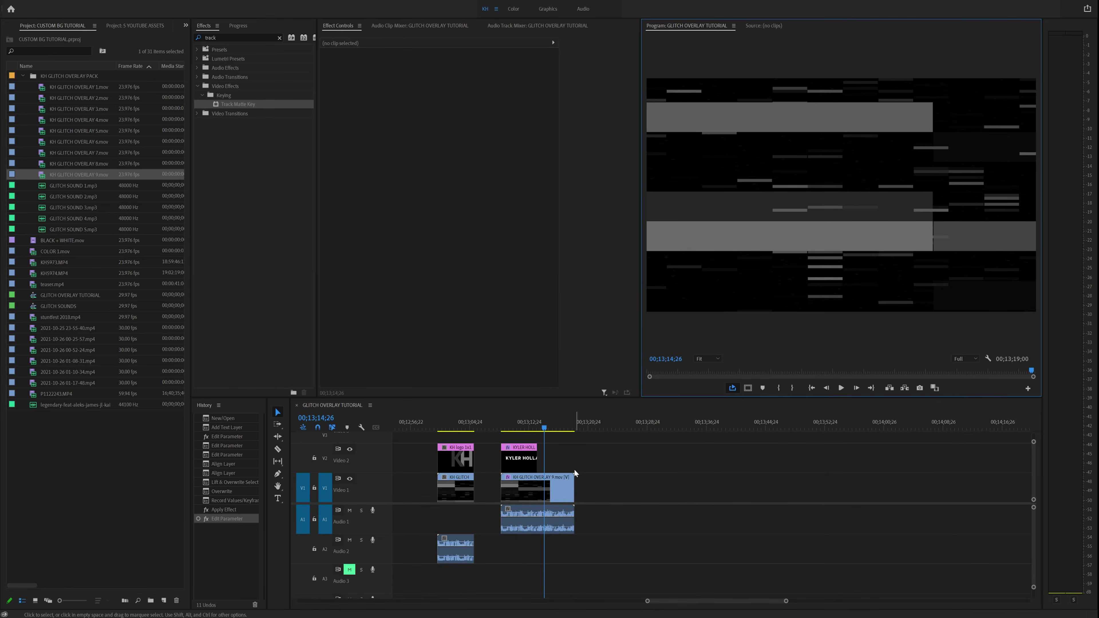
pyautogui.click(522, 428)
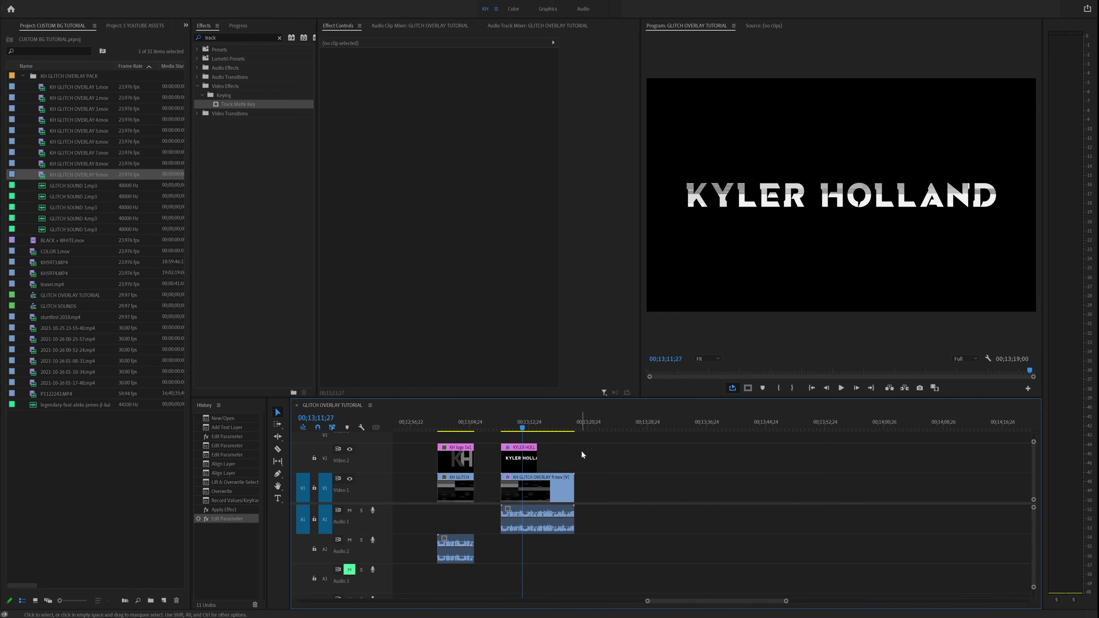
# Mute Audio 1 and move the playhead to just before the KH5974.MP4 clip on Video 2.
pyautogui.press('-')
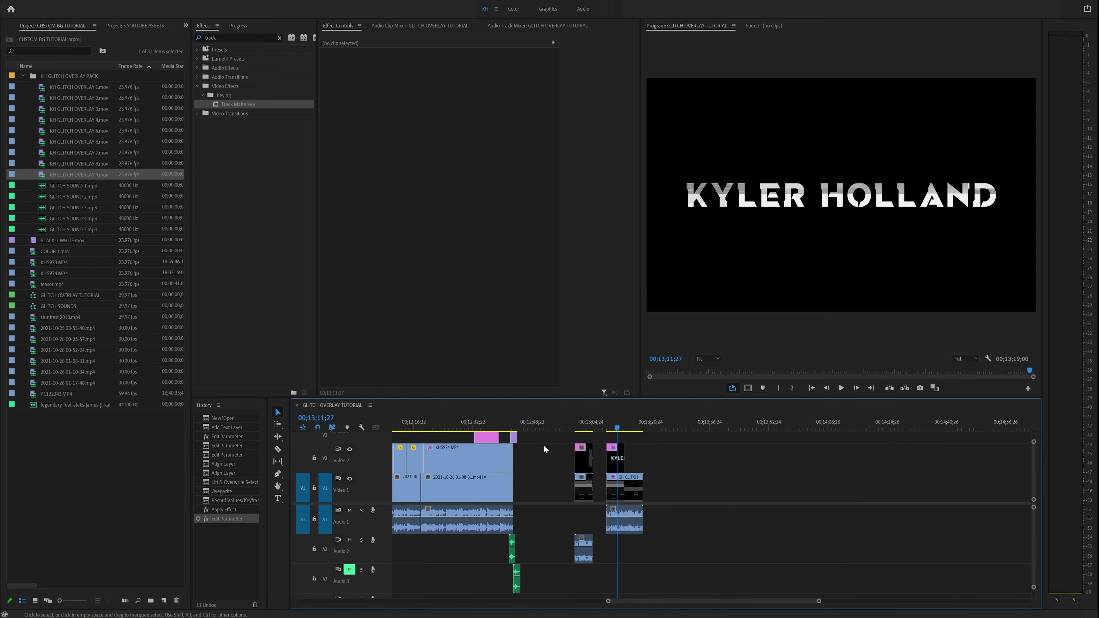
pyautogui.press('-')
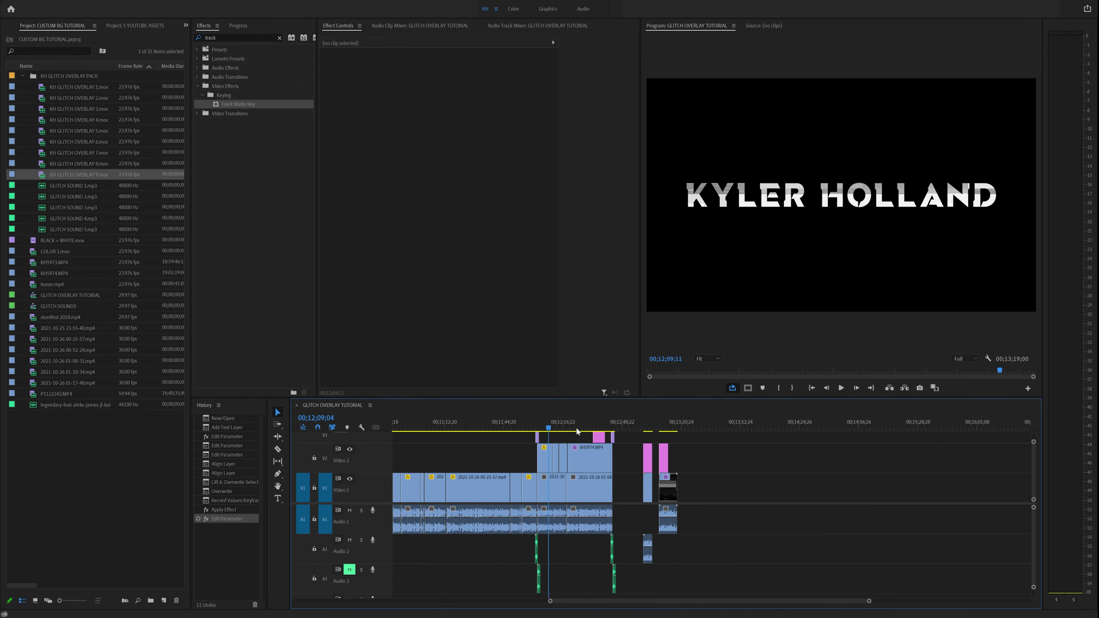
pyautogui.press('=')
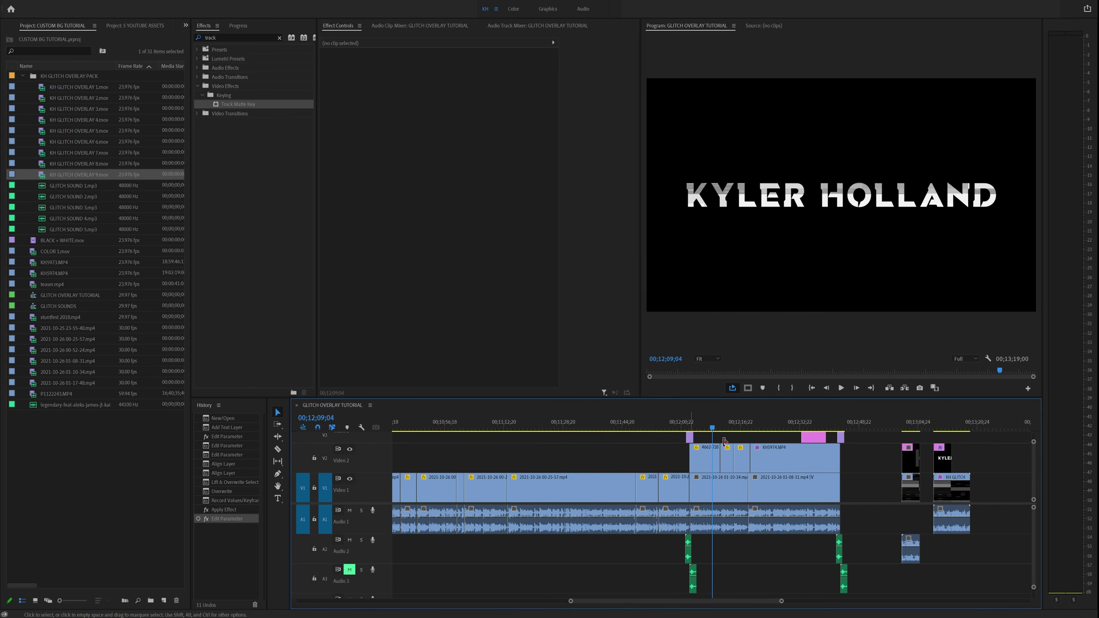
pyautogui.press('=')
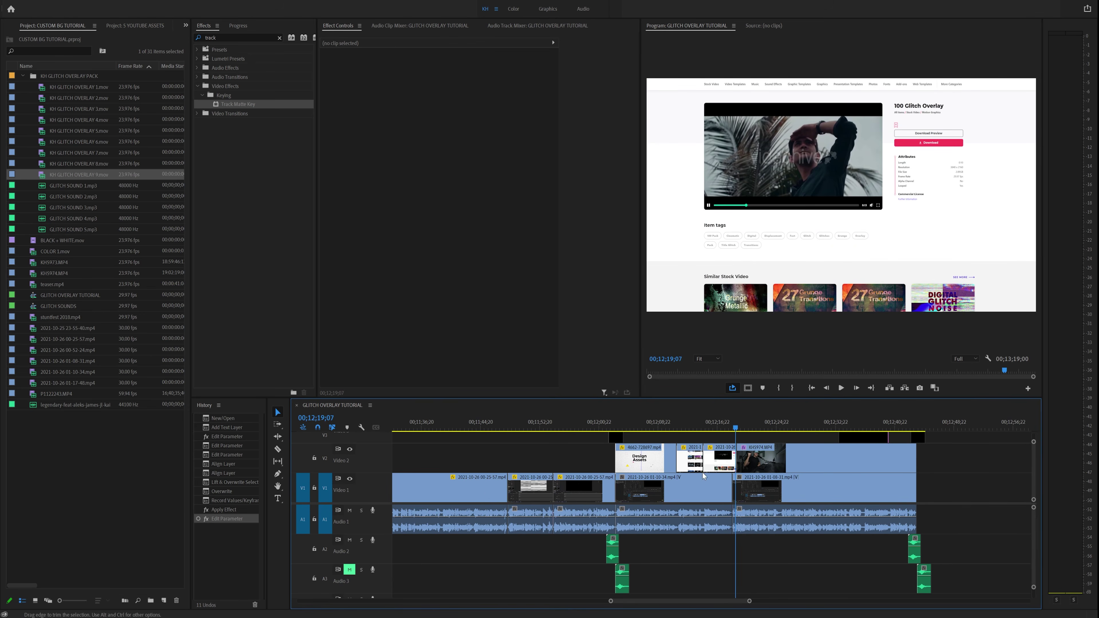
pyautogui.click(350, 510)
pyautogui.scroll(-2, 696, 452)
pyautogui.moveTo(683, 426); pyautogui.dragTo(680, 428)
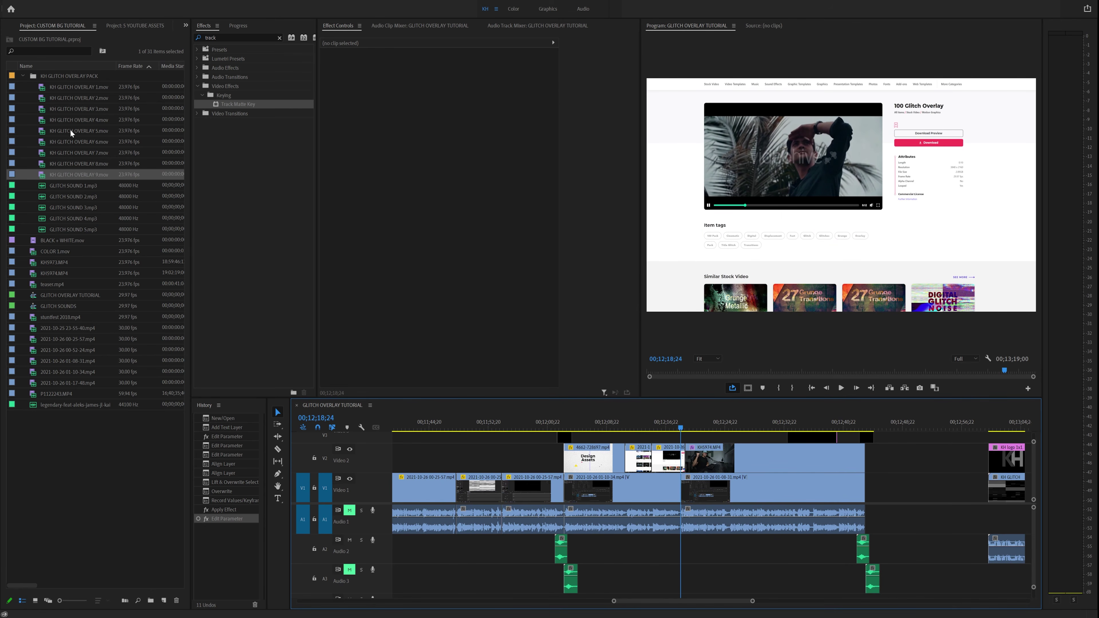
# Place KH GLITCH OVERLAY 3 on Video 3 across the cut into KH5974.MP4, extend its end and preview the transition.
pyautogui.moveTo(73, 109); pyautogui.dragTo(683, 438)
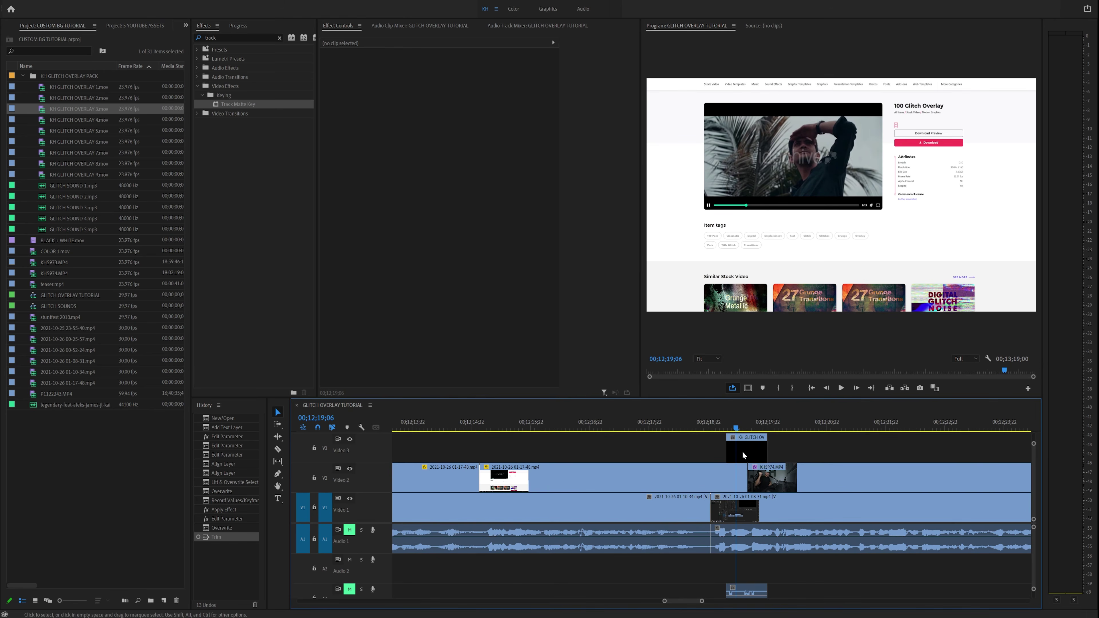
pyautogui.moveTo(765, 453); pyautogui.dragTo(781, 453)
pyautogui.click(755, 451)
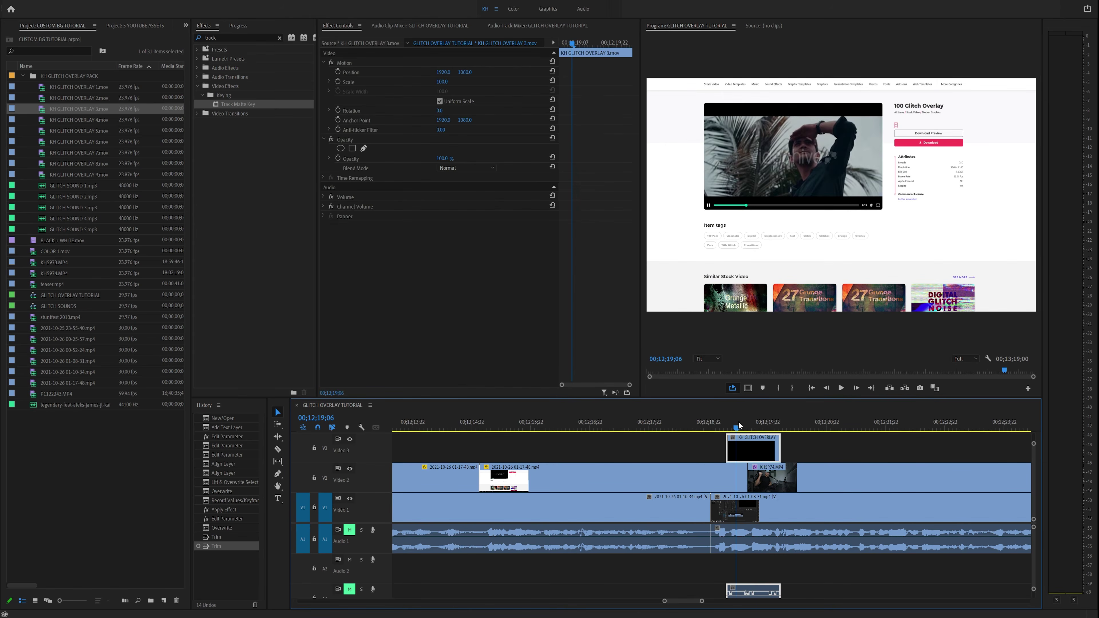
pyautogui.press('space')
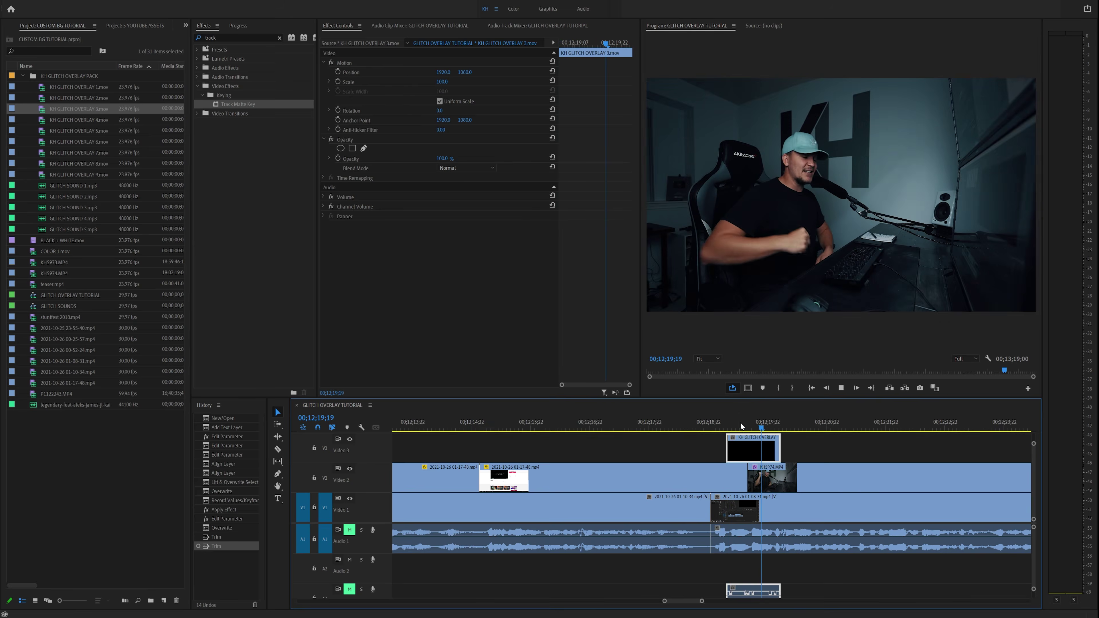
pyautogui.click(713, 428)
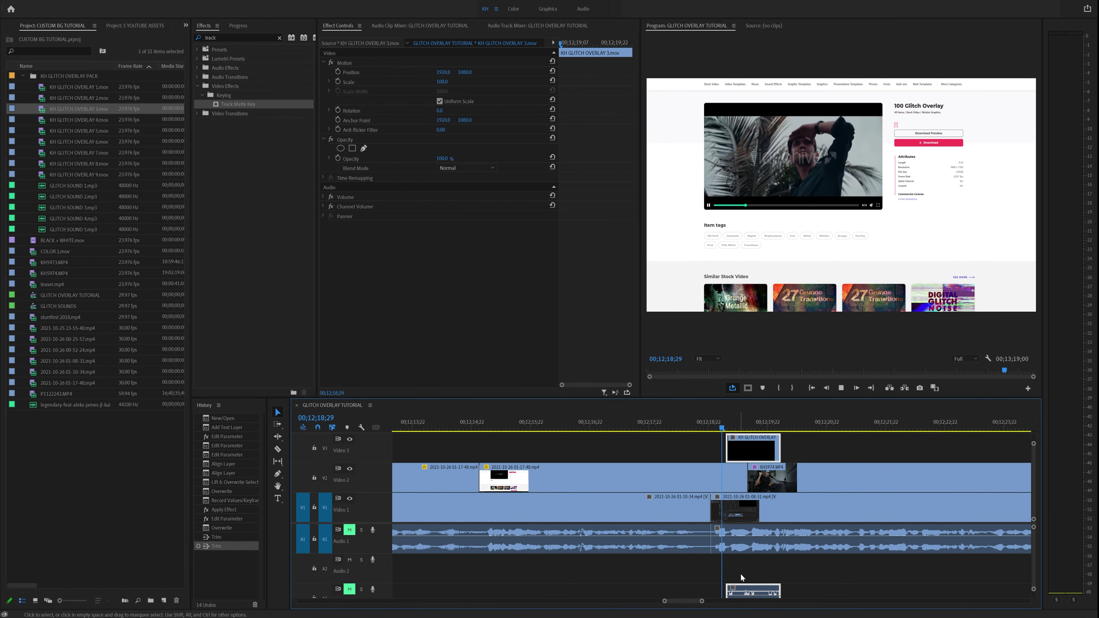
pyautogui.moveTo(750, 431)
pyautogui.mouseDown()
pyautogui.moveTo(737, 430)
pyautogui.moveTo(748, 430)
pyautogui.mouseUp()
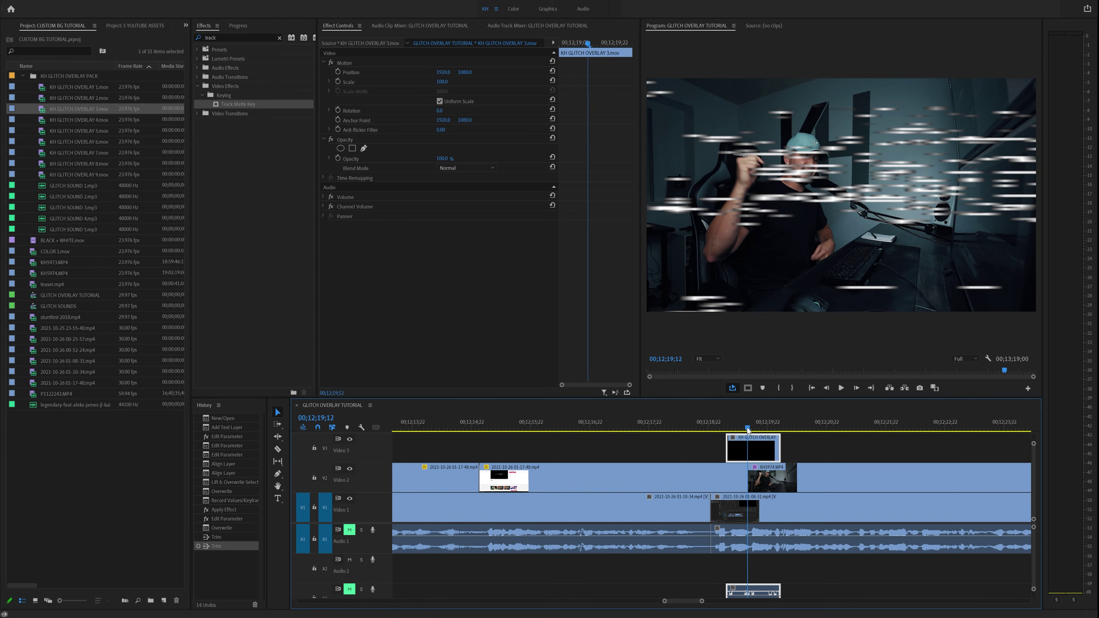
# Enlarge the Audio 3 track and slip the overlay clip's contents so the heaviest glitch falls around the cut.
pyautogui.click(751, 488)
pyautogui.click(758, 595)
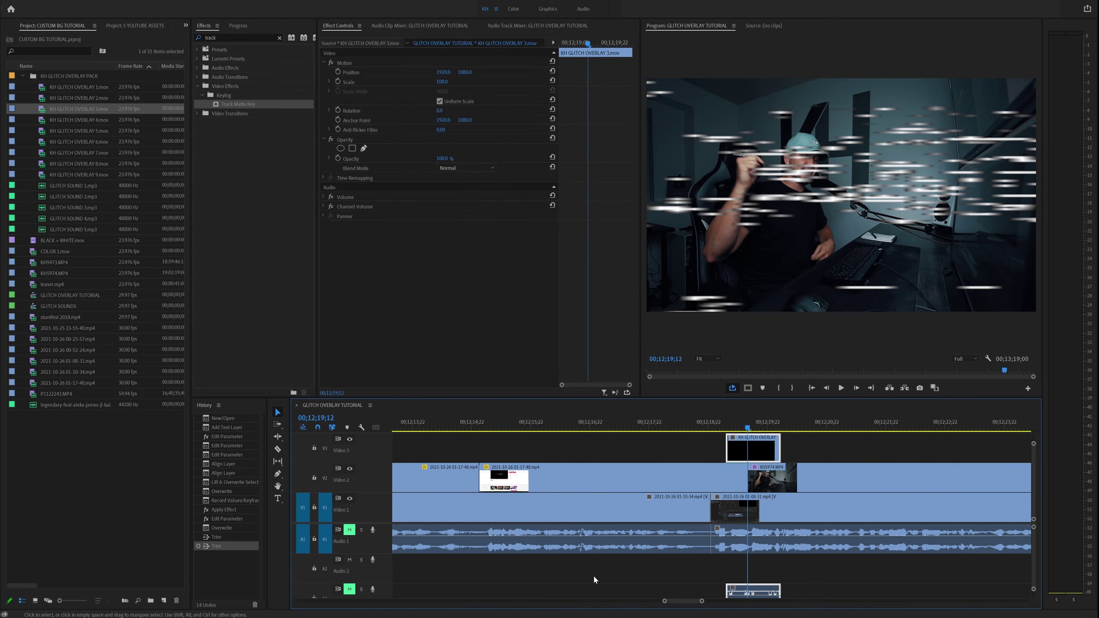
pyautogui.moveTo(377, 584); pyautogui.dragTo(377, 561)
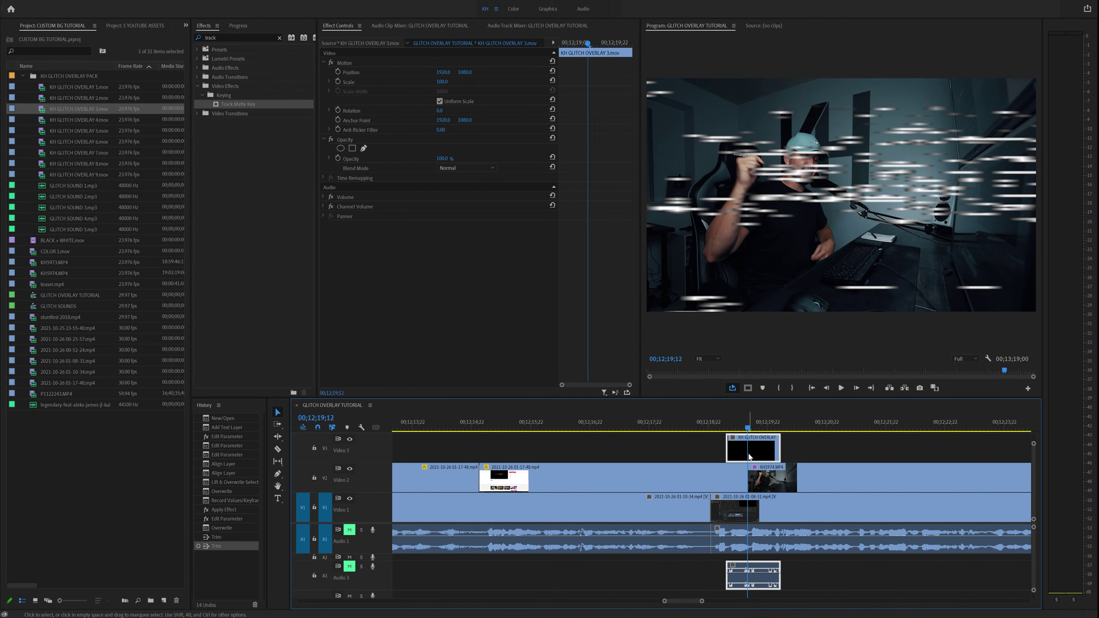
pyautogui.press('y')
pyautogui.moveTo(760, 451)
pyautogui.mouseDown()
pyautogui.moveTo(649, 442)
pyautogui.moveTo(748, 451)
pyautogui.mouseUp()
pyautogui.press('space')
pyautogui.press('space')
pyautogui.moveTo(751, 451); pyautogui.dragTo(754, 450)
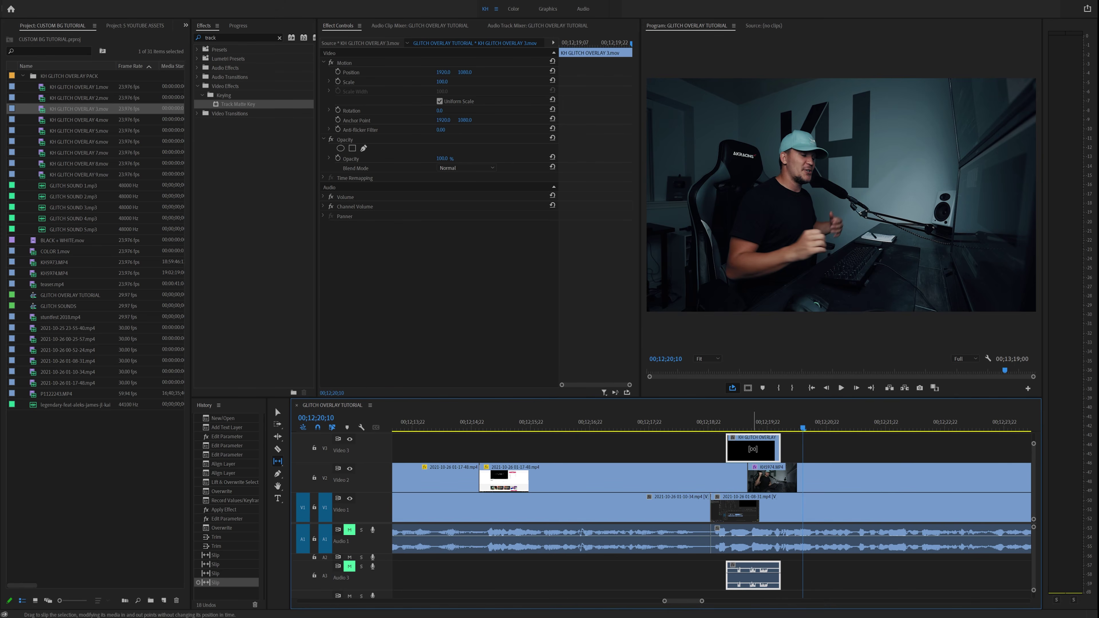
pyautogui.click(744, 422)
pyautogui.press('space')
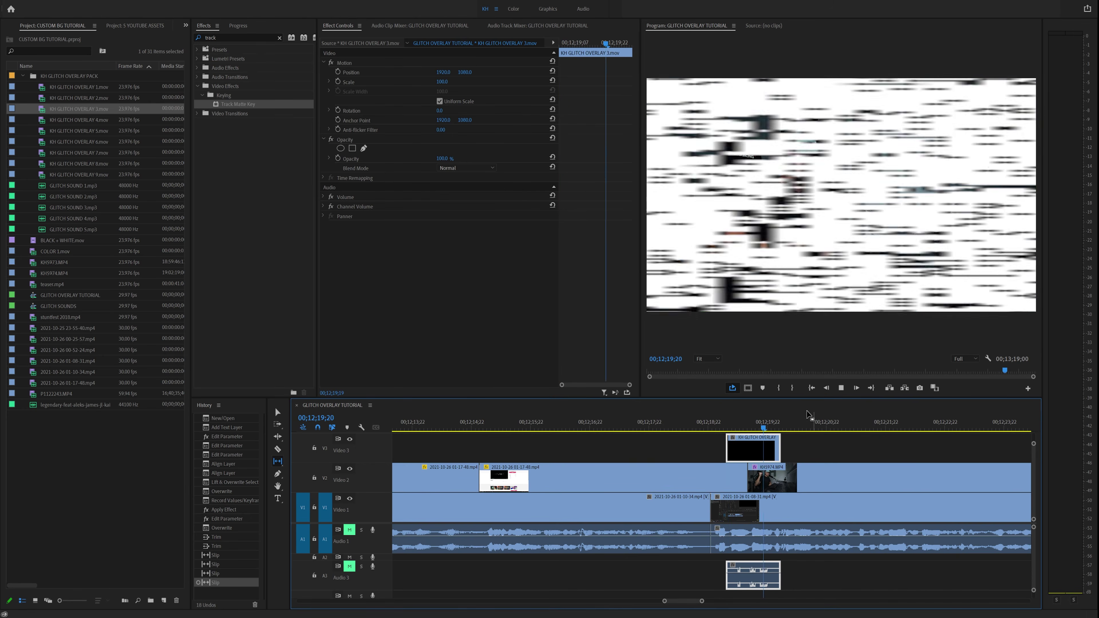
pyautogui.press('space')
# Extend both ends of the KH GLITCH OVERLAY 3 clip on Video 3 and preview the longer transition.
pyautogui.press('v')
pyautogui.moveTo(780, 448); pyautogui.dragTo(832, 448)
pyautogui.moveTo(727, 451); pyautogui.dragTo(688, 433)
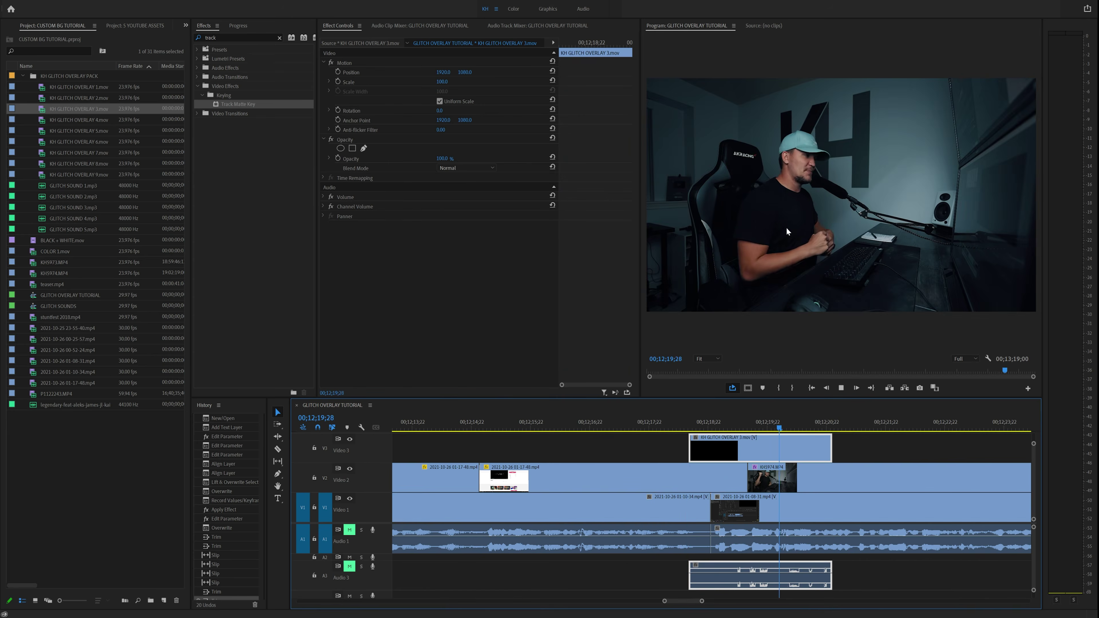
pyautogui.click(859, 453)
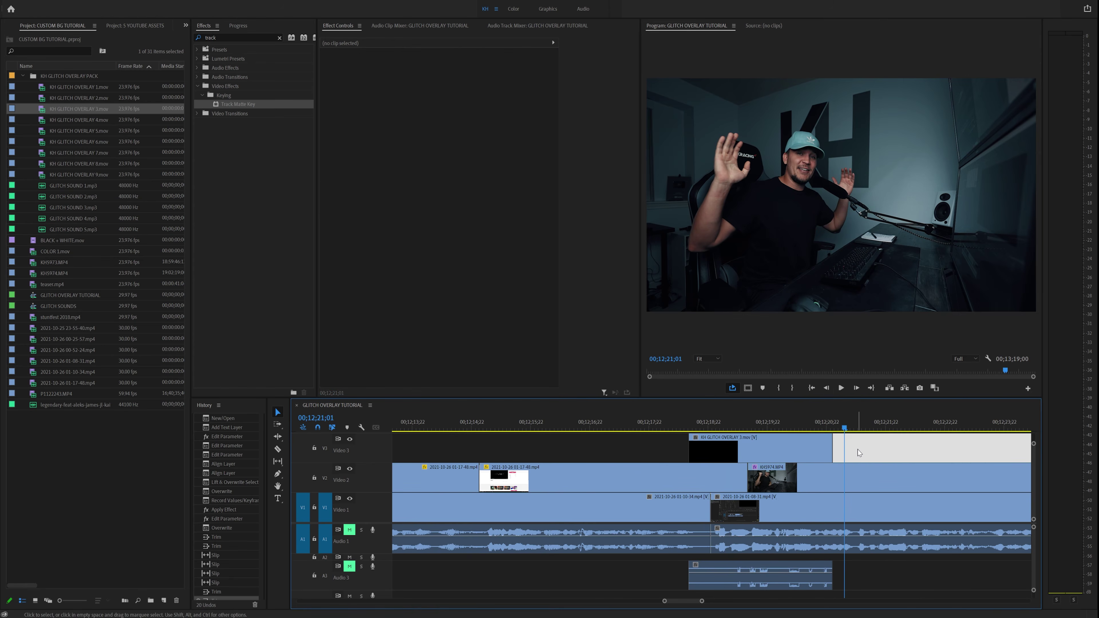
# Play back the KH logo glitch clip near the end of the sequence and mute Audio 2.
pyautogui.scroll(-8, 860, 452)
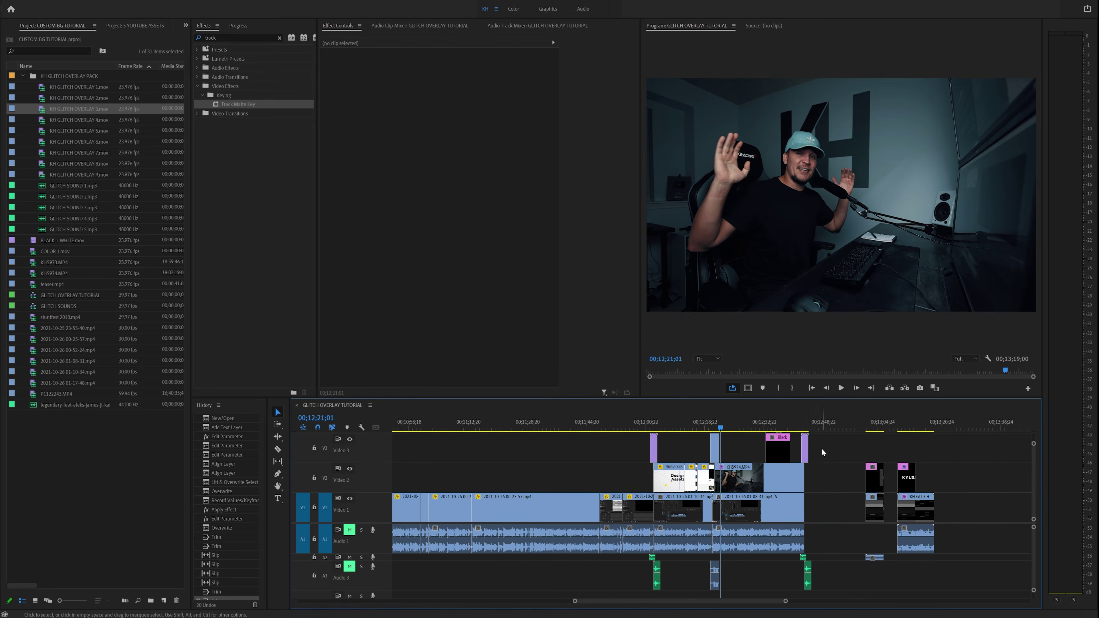
pyautogui.click(830, 428)
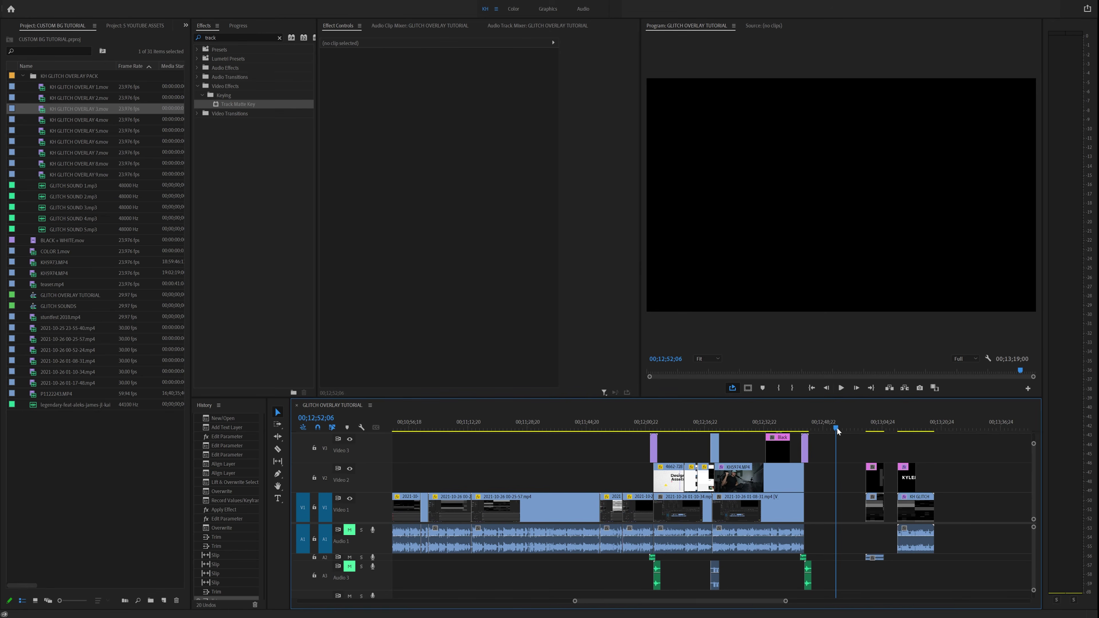
pyautogui.moveTo(842, 429); pyautogui.dragTo(871, 430)
pyautogui.press('space')
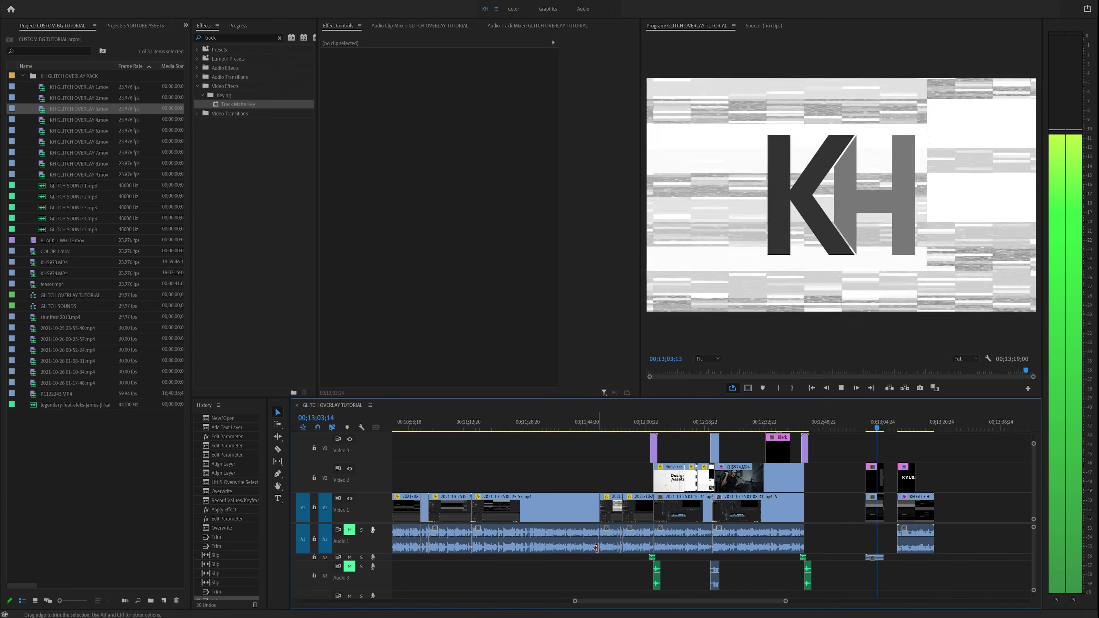
pyautogui.click(354, 558)
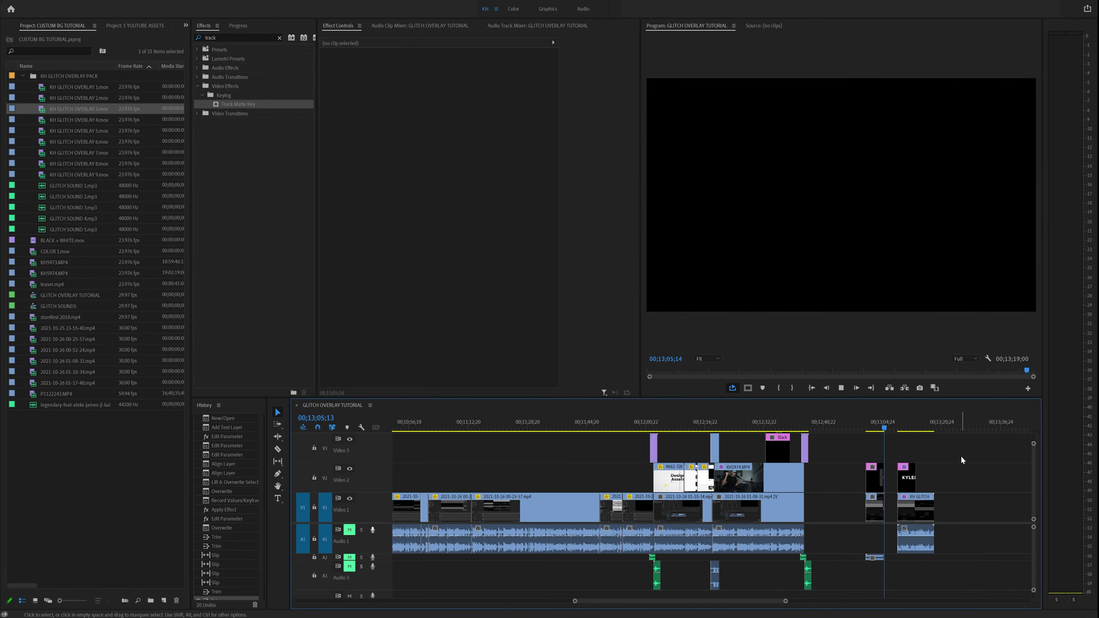